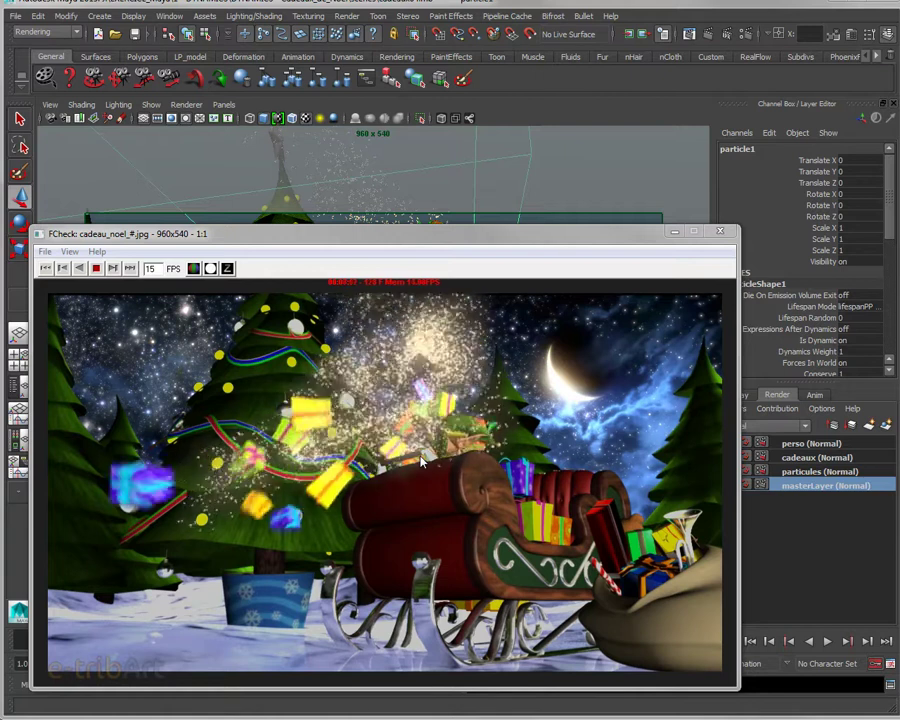
- Minimize the rendered sequence preview and hide the particles by turning off the visibility of display layer layer6
click(675, 231)
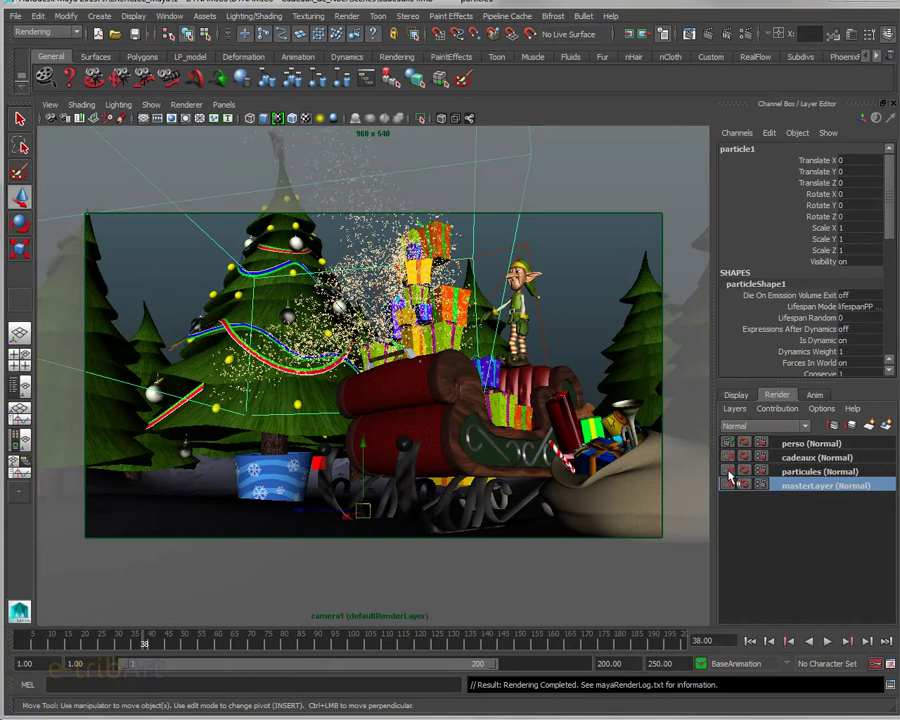
click(737, 395)
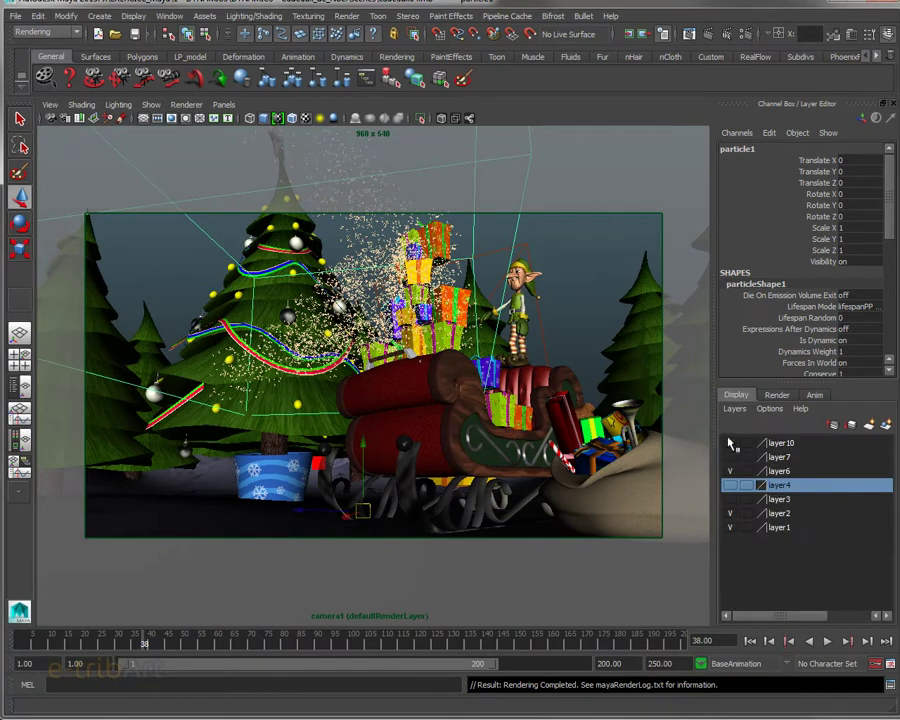
click(730, 443)
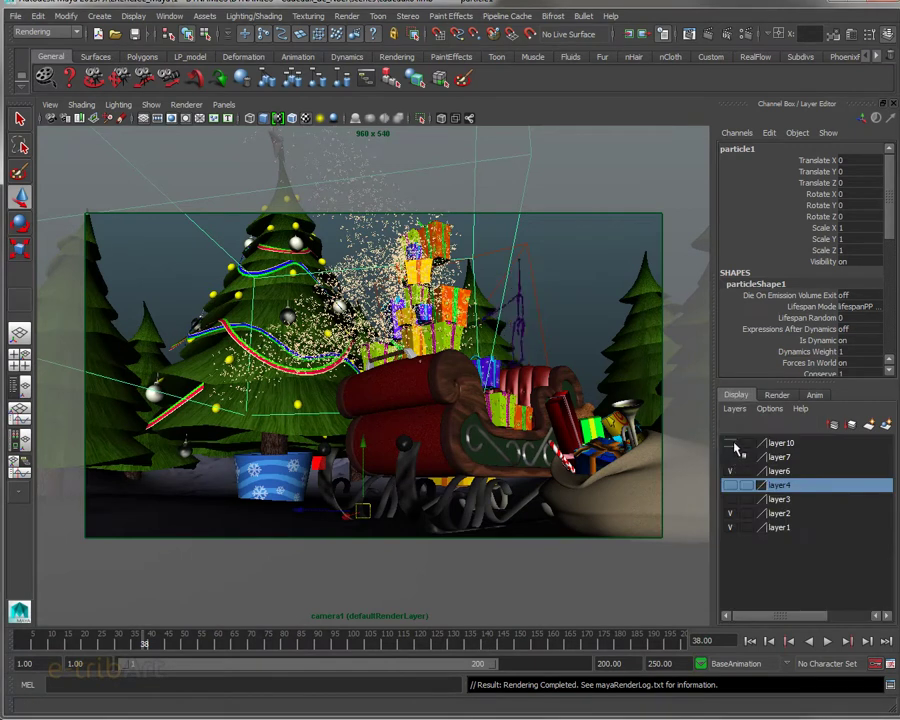
click(730, 471)
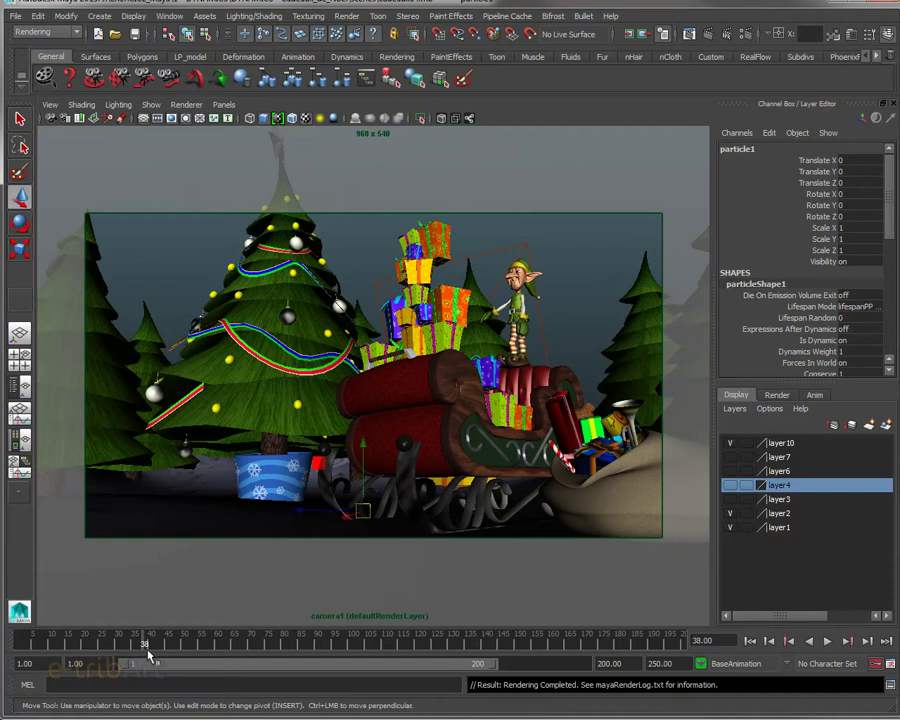
- Switch the viewport to the perspective camera and frame the sleigh with the stacked gifts and the elf
click(224, 104)
mouse_move(290, 118)
click(352, 133)
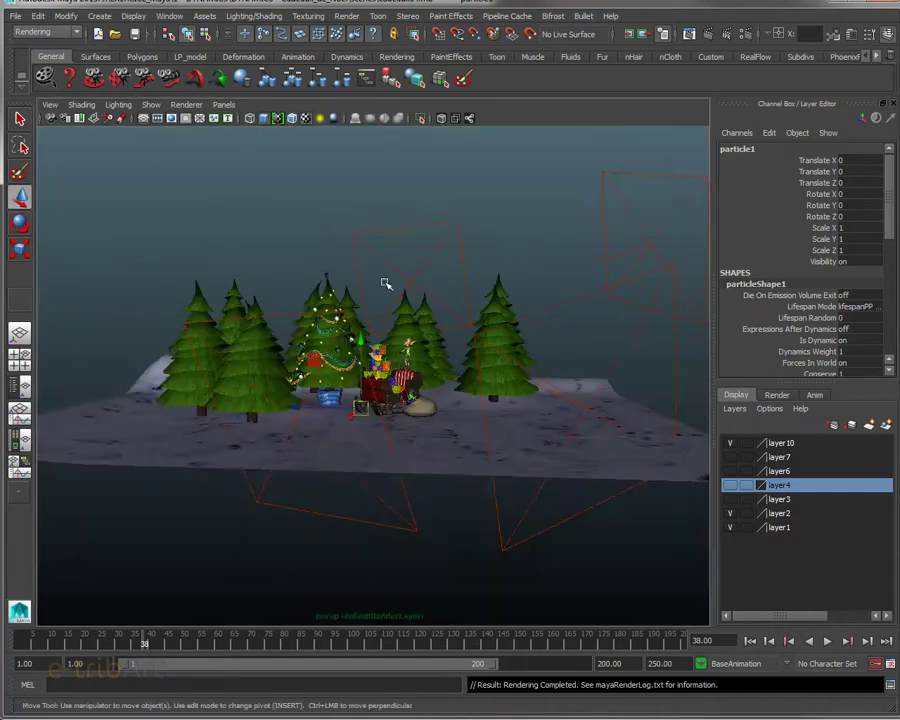
scroll(398, 393, up, 6)
alt+drag(398, 393, 340, 460)
scroll(340, 460, up, 5)
alt+middle_drag(340, 460, 282, 500)
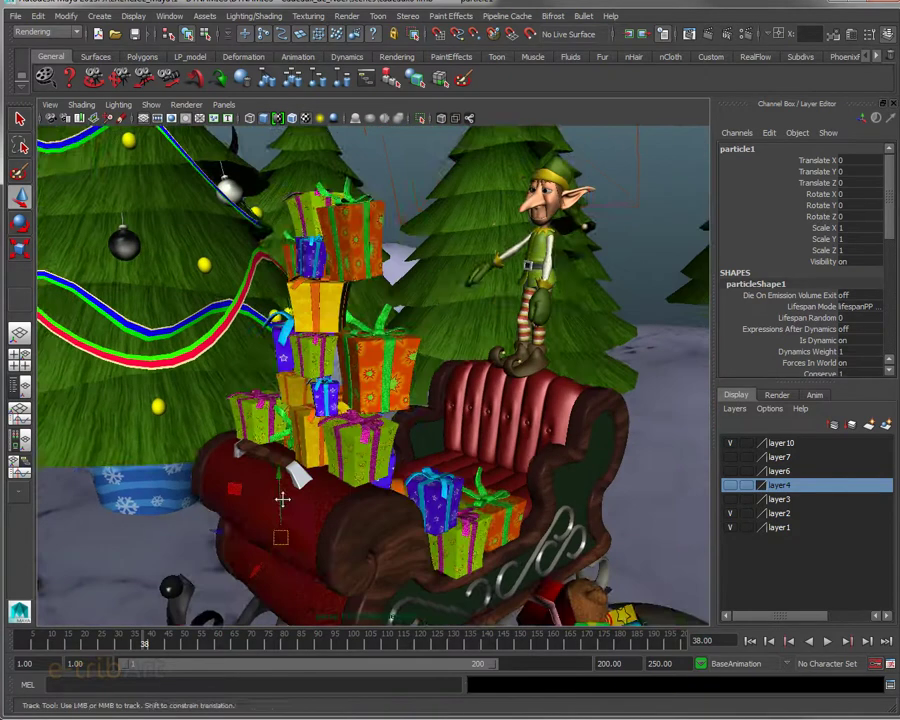
alt+drag(282, 500, 176, 366)
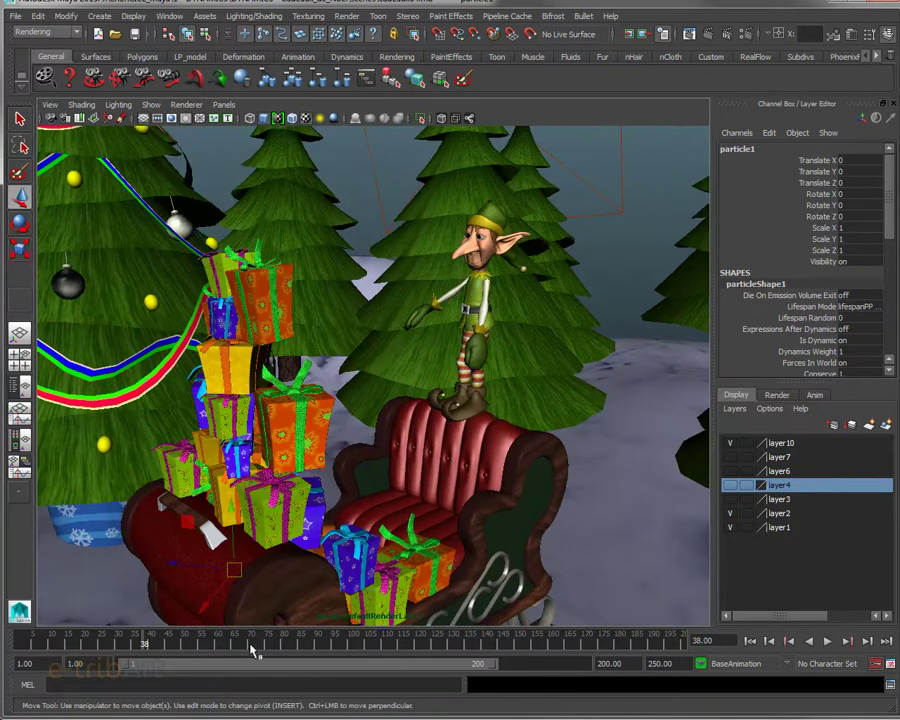
- Preview the gift animation, return to frame 81, and select the stacked gifts through their parent group cadeaux_mvt
key(alt+v)
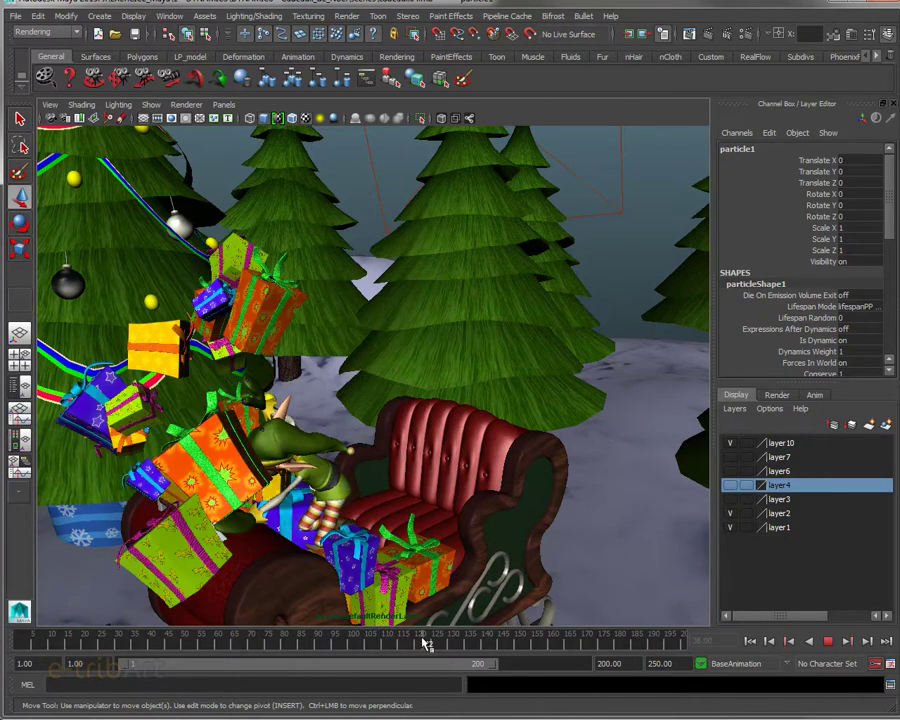
drag(424, 643, 286, 643)
click(299, 440)
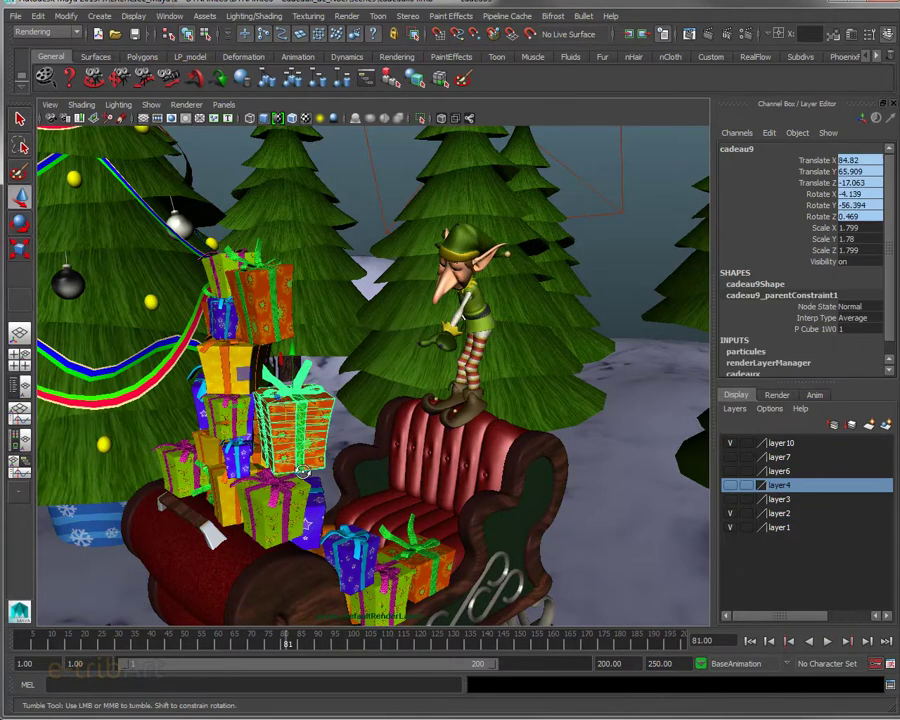
alt+drag(299, 440, 348, 367)
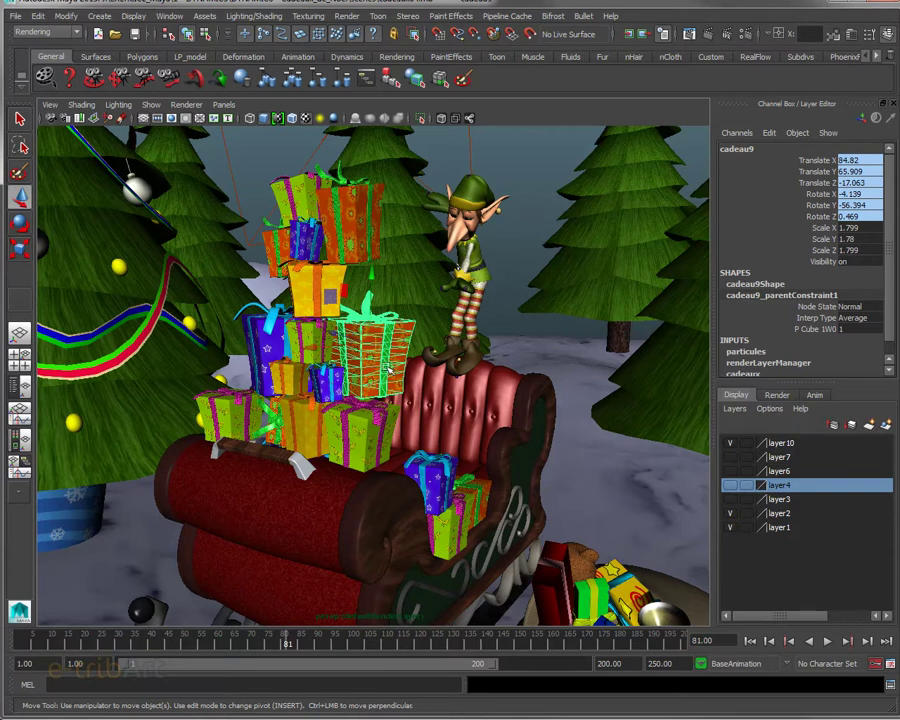
key(Up)
alt+drag(389, 369, 225, 368)
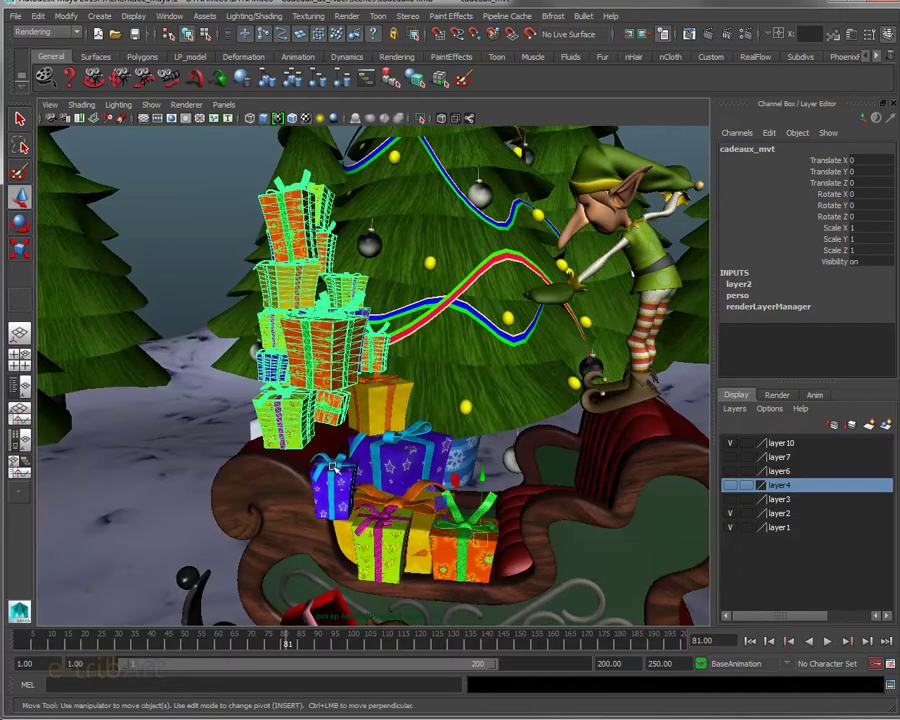
- Examine the separate gifts lying on the sleigh's seat from several angles, selecting individual ones such as cadeau27 and cadeau26
click(402, 465)
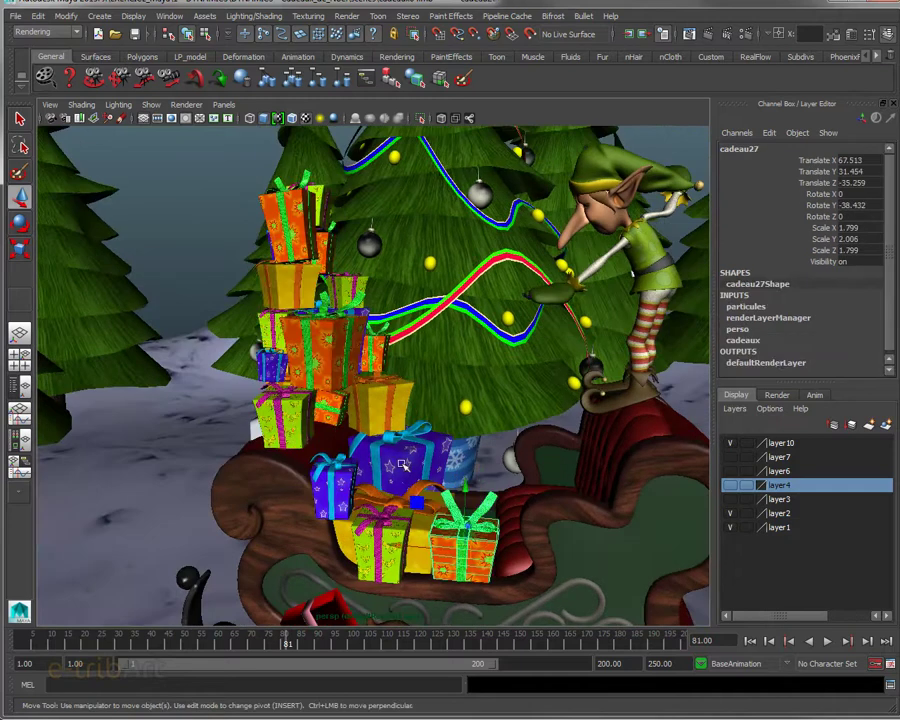
alt+drag(402, 465, 393, 480)
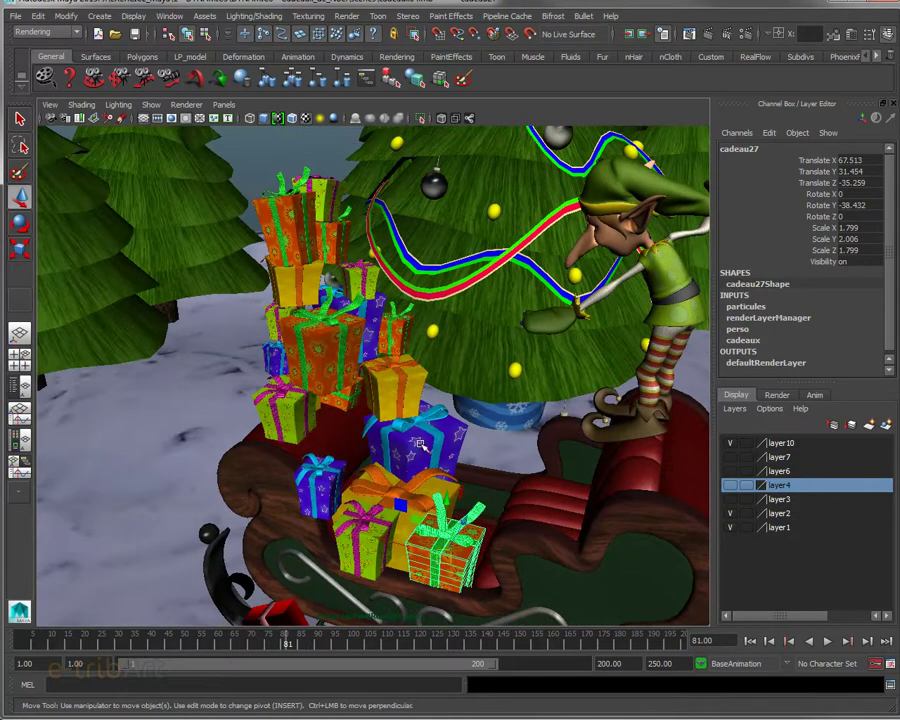
click(283, 461)
alt+drag(283, 461, 455, 515)
click(163, 413)
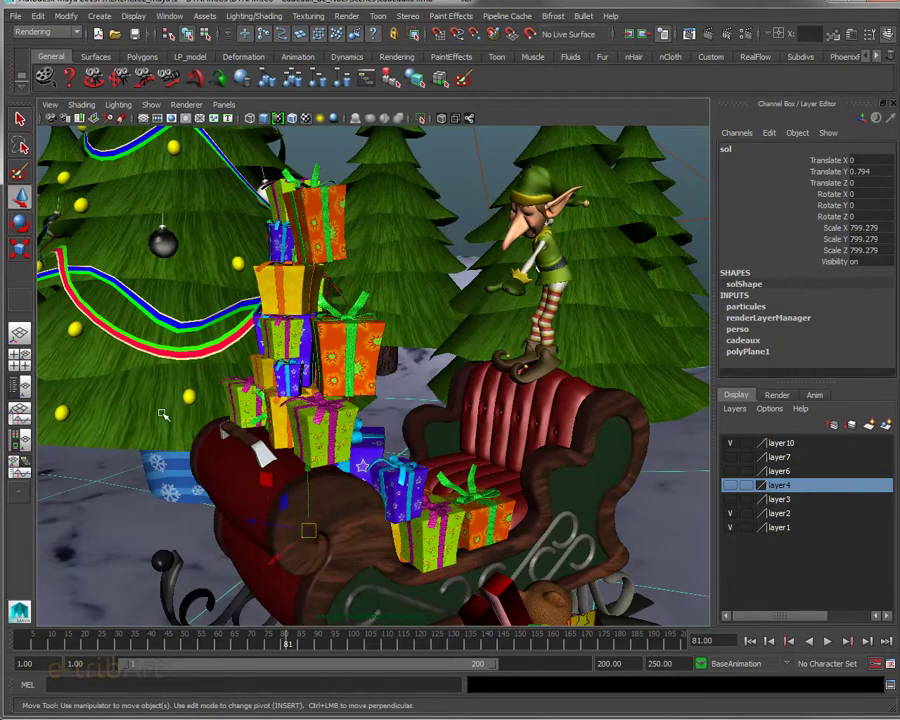
alt+drag(341, 479, 371, 478)
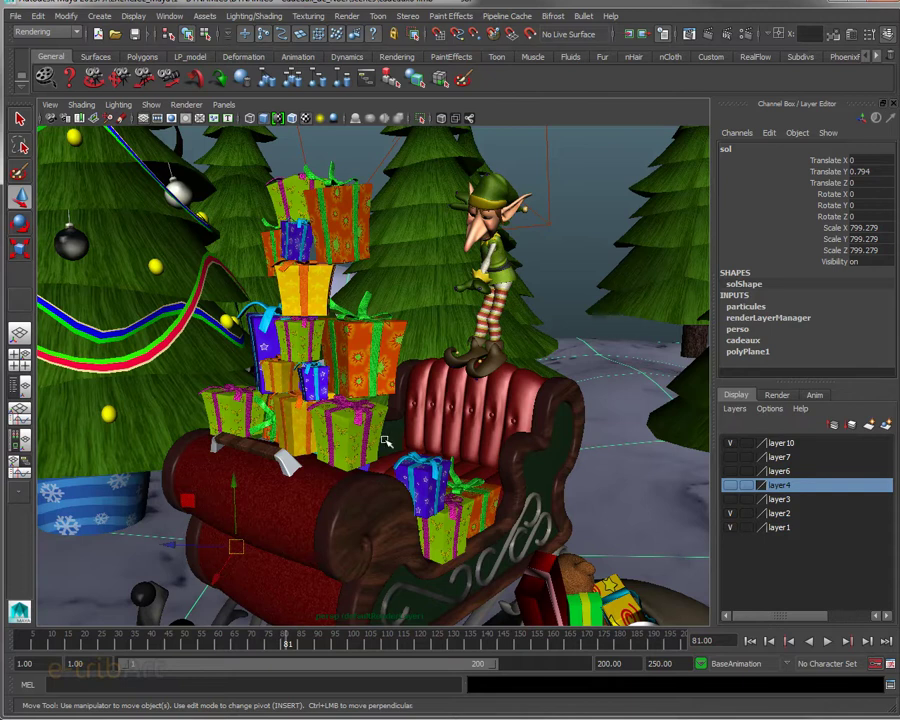
alt+middle_drag(386, 441, 386, 394)
scroll(386, 394, down, 5)
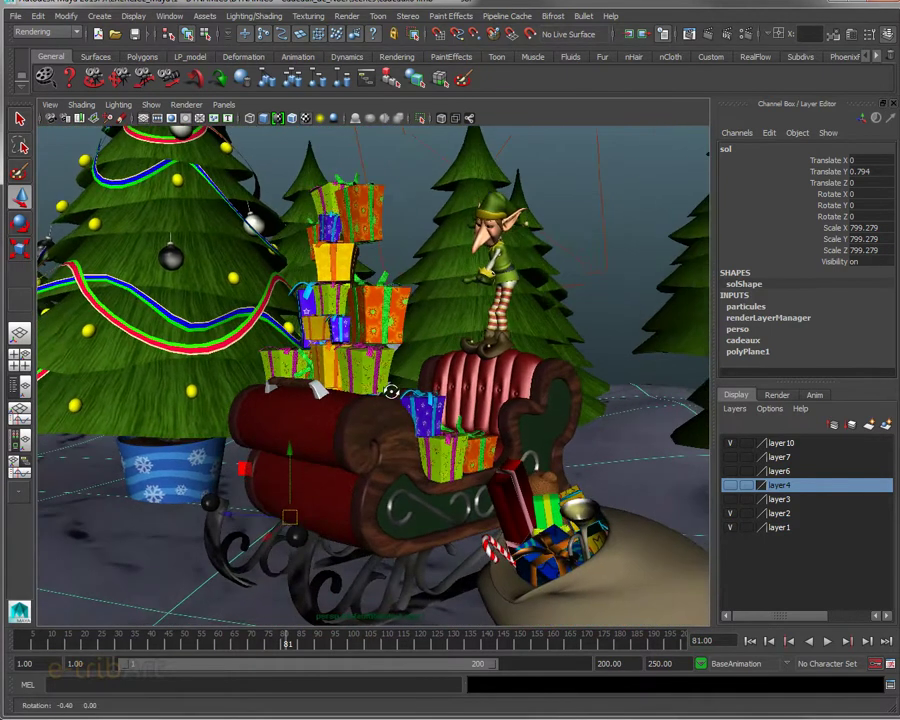
click(357, 339)
click(460, 354)
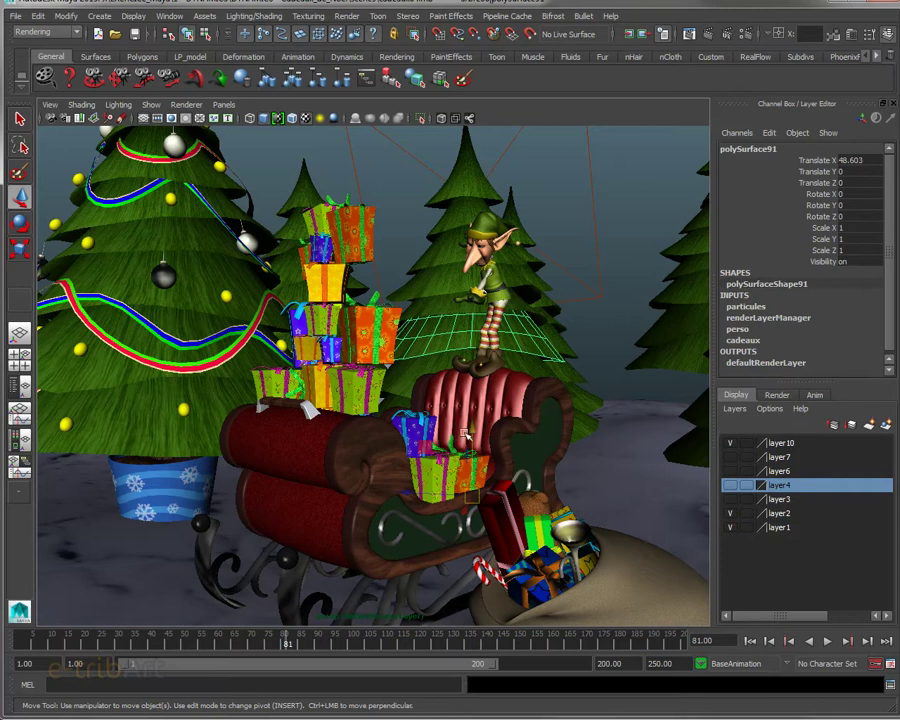
click(472, 466)
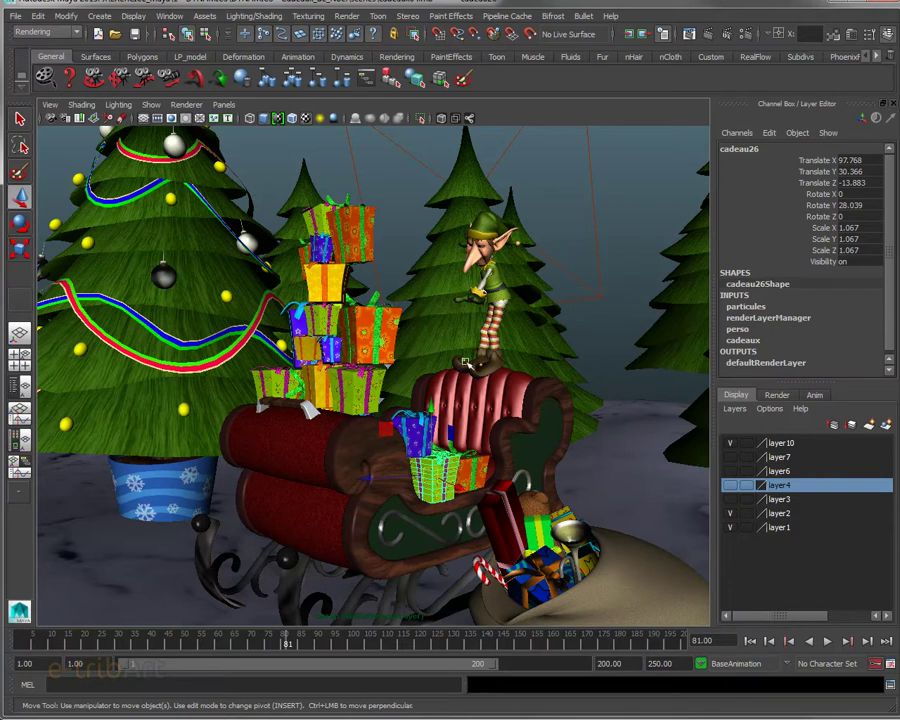
- Play the animation on to frame 101 and select the elf's body mesh elf01_sh for a closer look
key(alt+v)
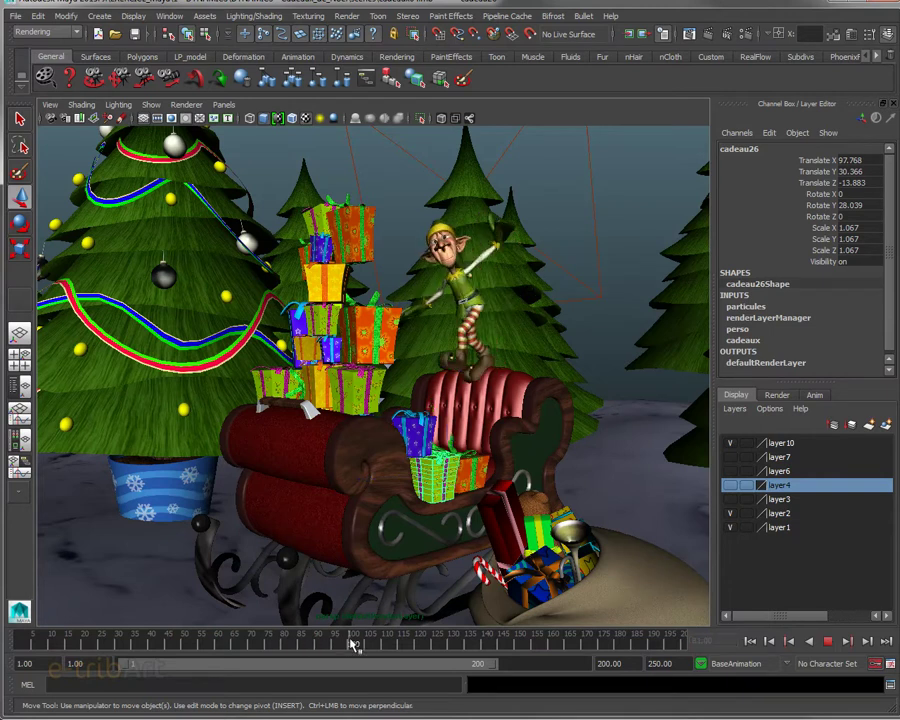
key(alt+v)
click(461, 327)
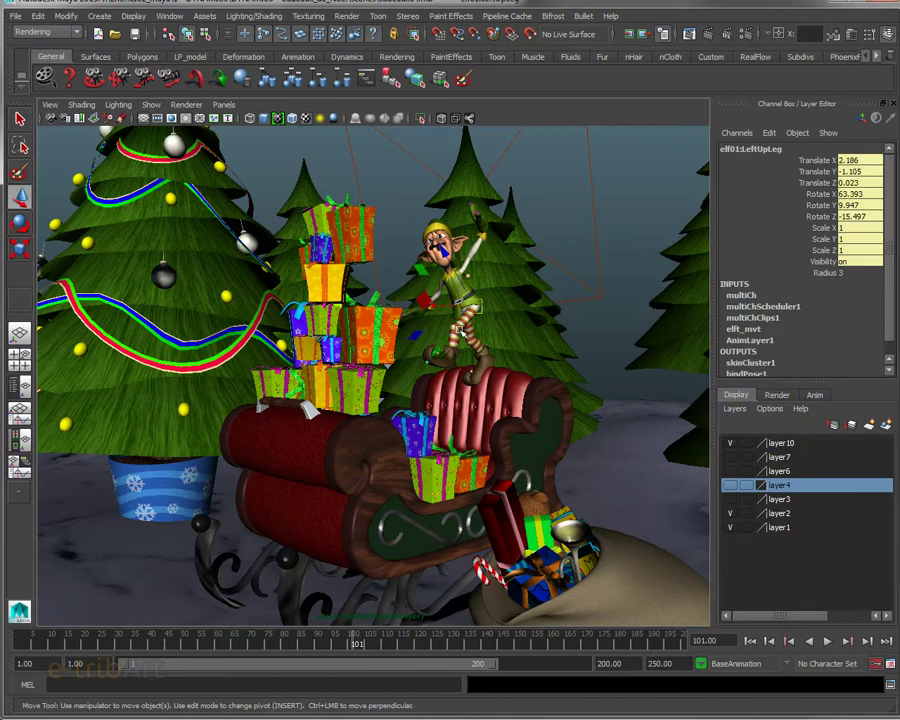
click(465, 325)
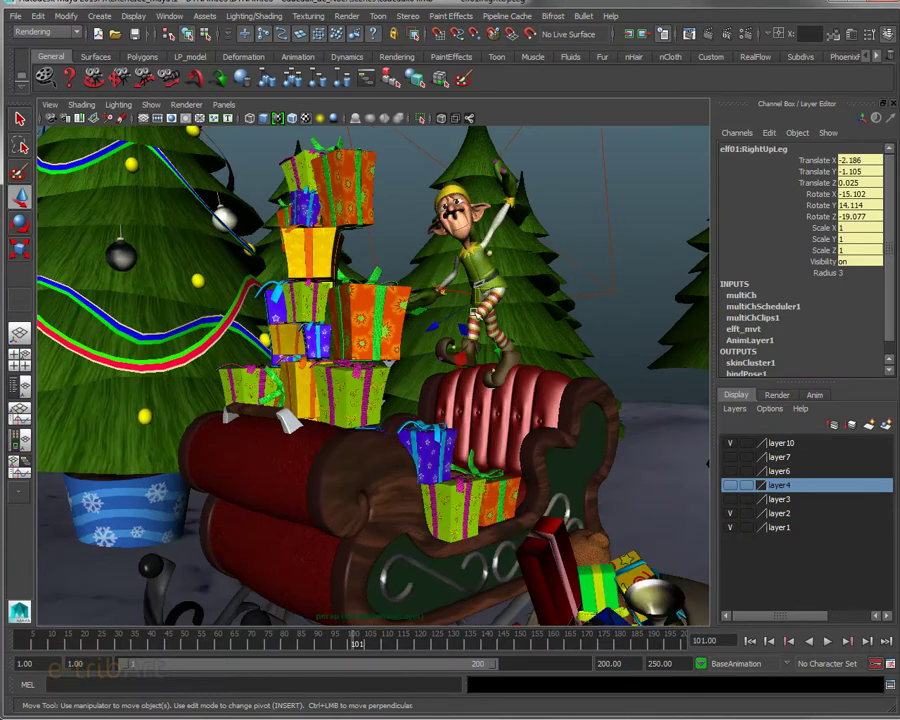
scroll(487, 290, up, 2)
scroll(487, 288, up, 2)
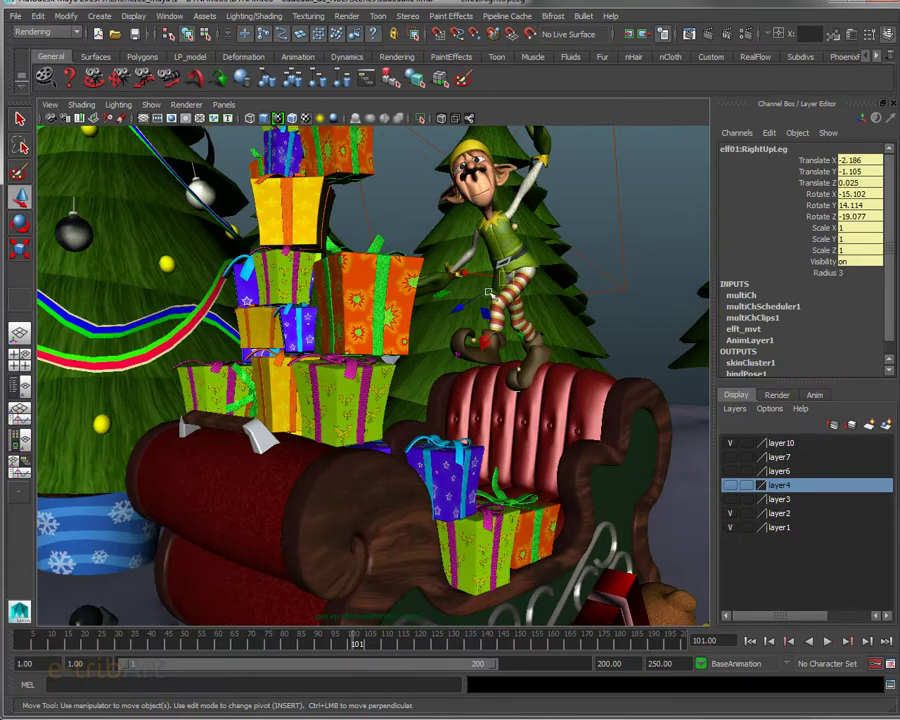
click(511, 234)
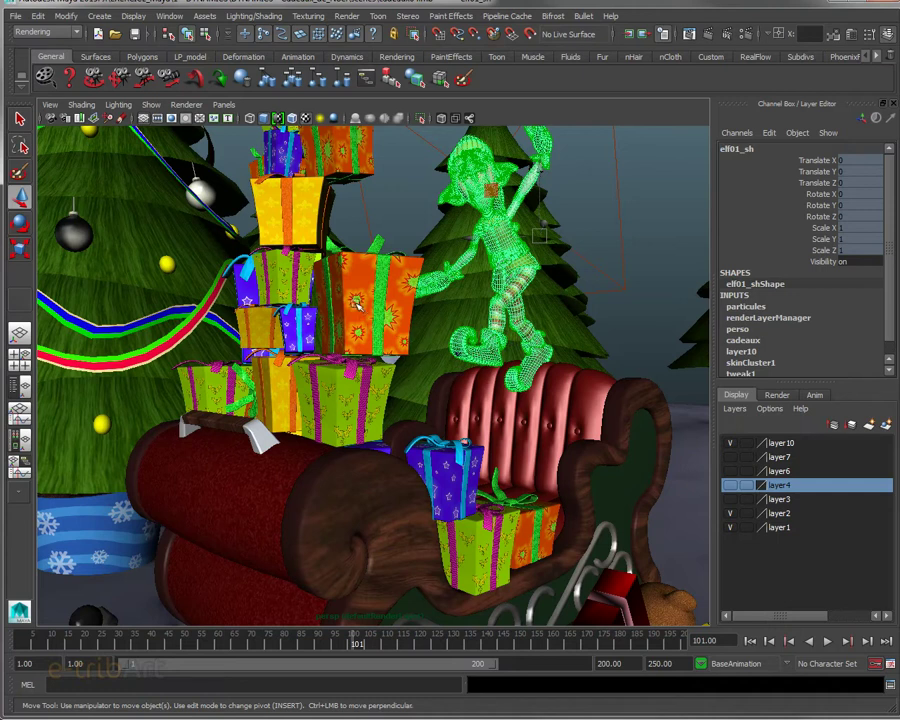
- Select the large orange gift in the stack, extend the selection to its parent group, and look at the pile up close
click(355, 297)
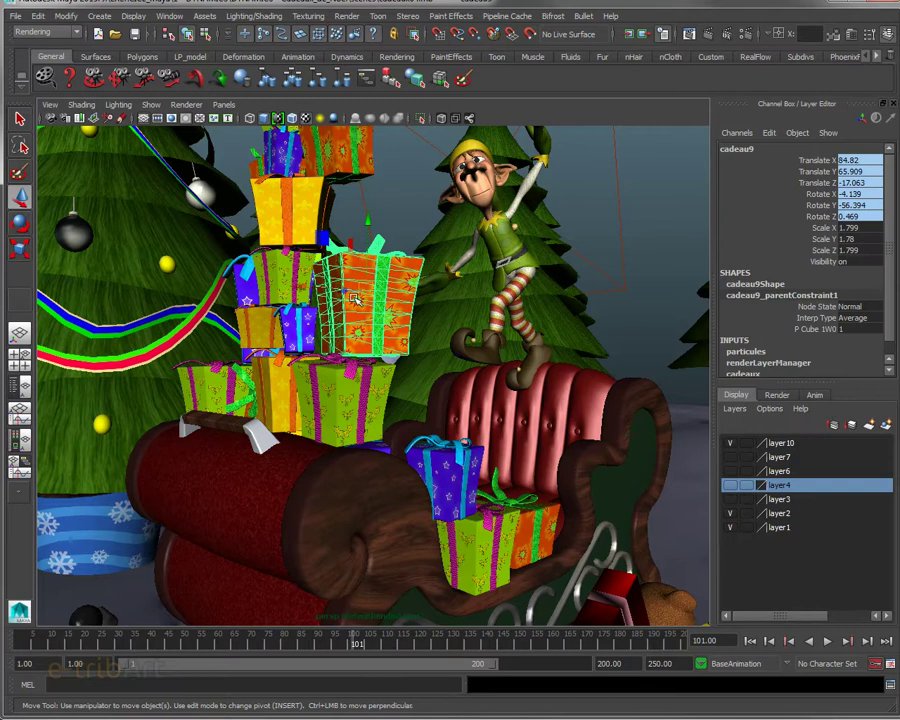
key(Up)
alt+drag(355, 297, 353, 343)
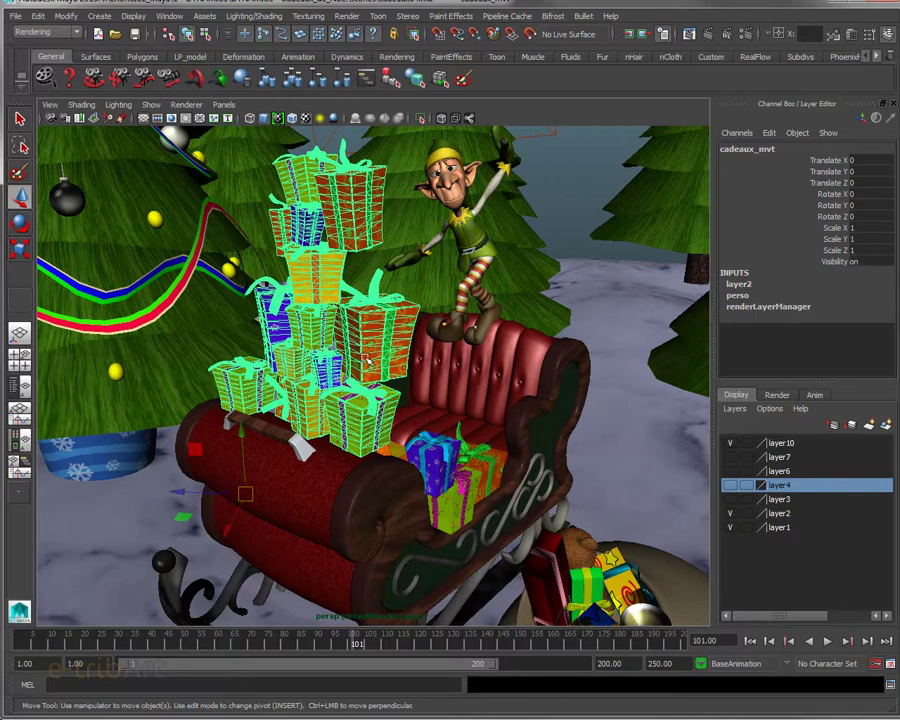
alt+drag(369, 361, 345, 351)
scroll(357, 339, up, 3)
scroll(345, 351, up, 3)
scroll(345, 351, down, 3)
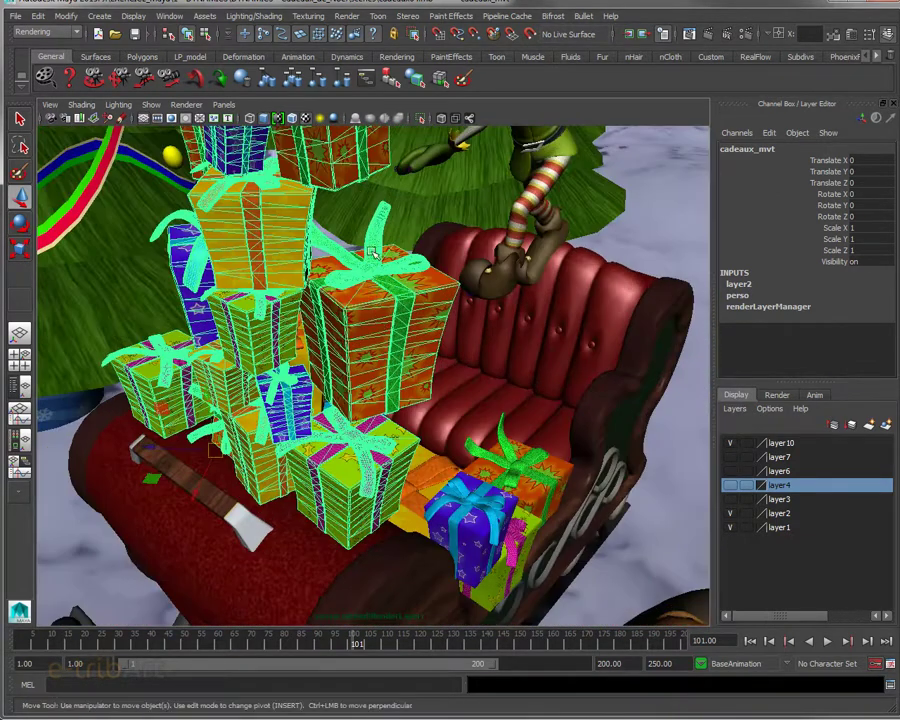
- Drop the gift group selection and examine from several angles how the stacked gifts are spaced and rest on each other
click(626, 234)
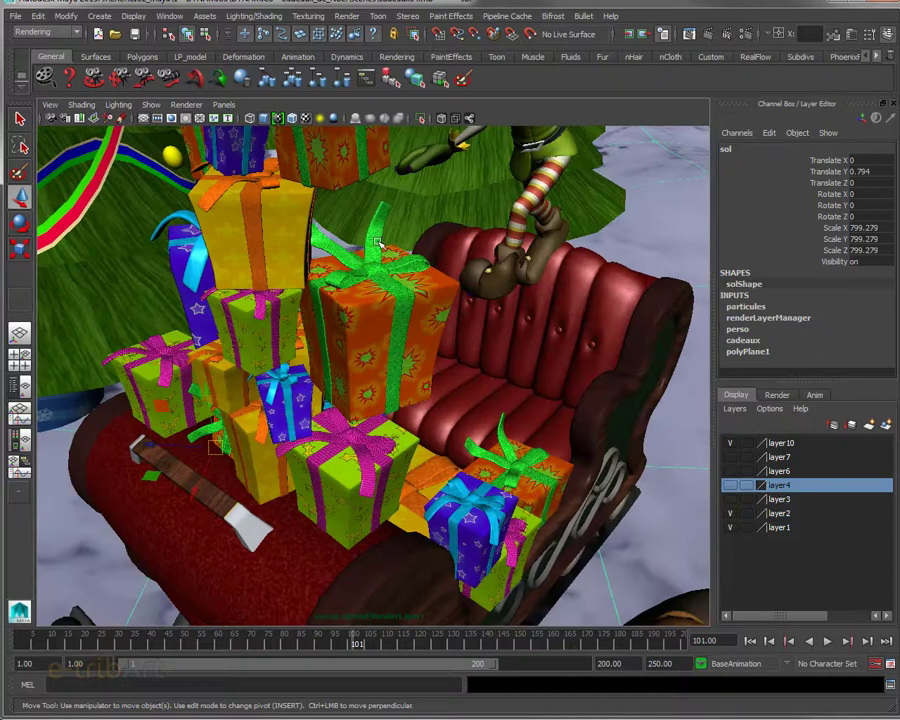
alt+drag(377, 246, 202, 188)
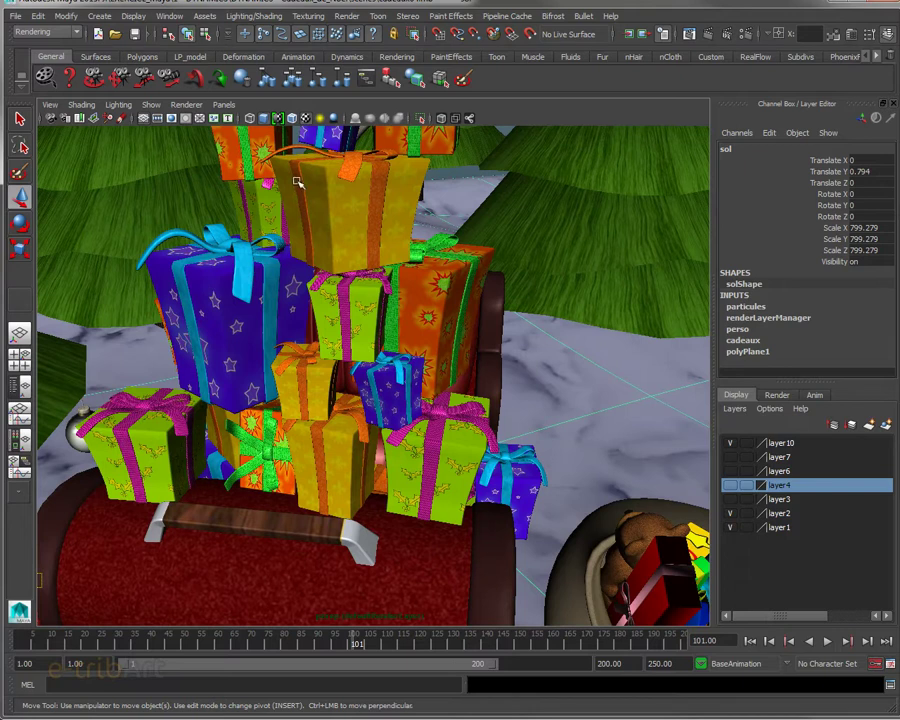
alt+drag(271, 207, 322, 286)
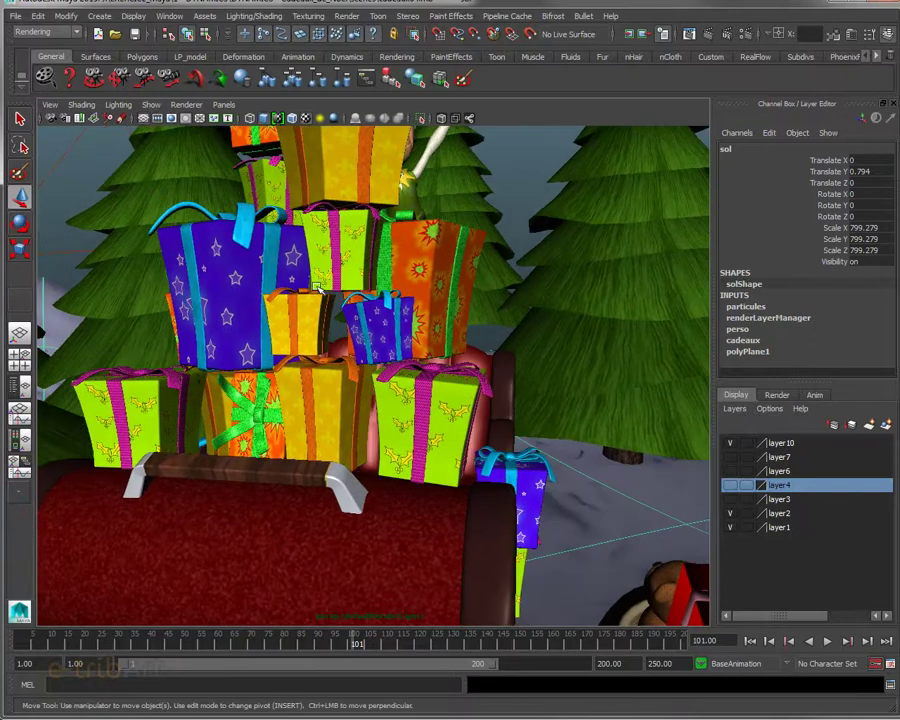
scroll(330, 263, up, 2)
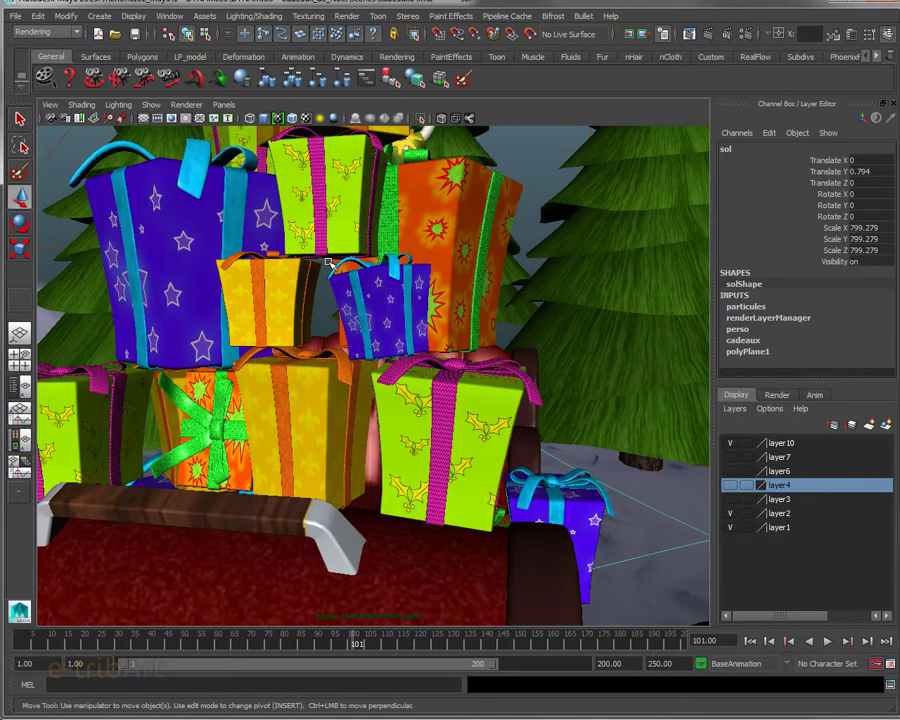
alt+drag(330, 263, 255, 203)
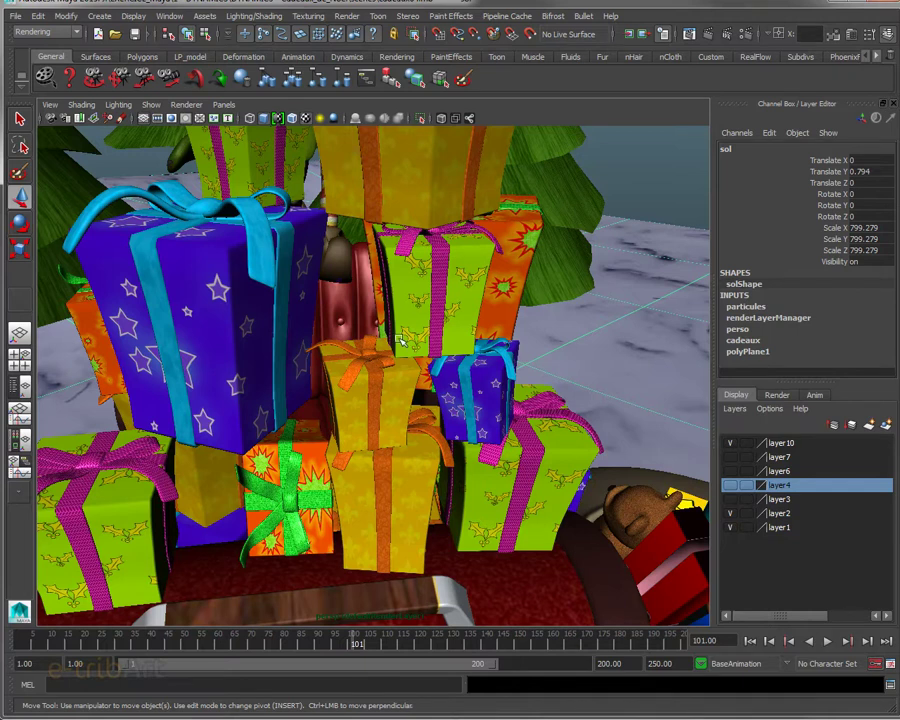
alt+drag(394, 364, 340, 330)
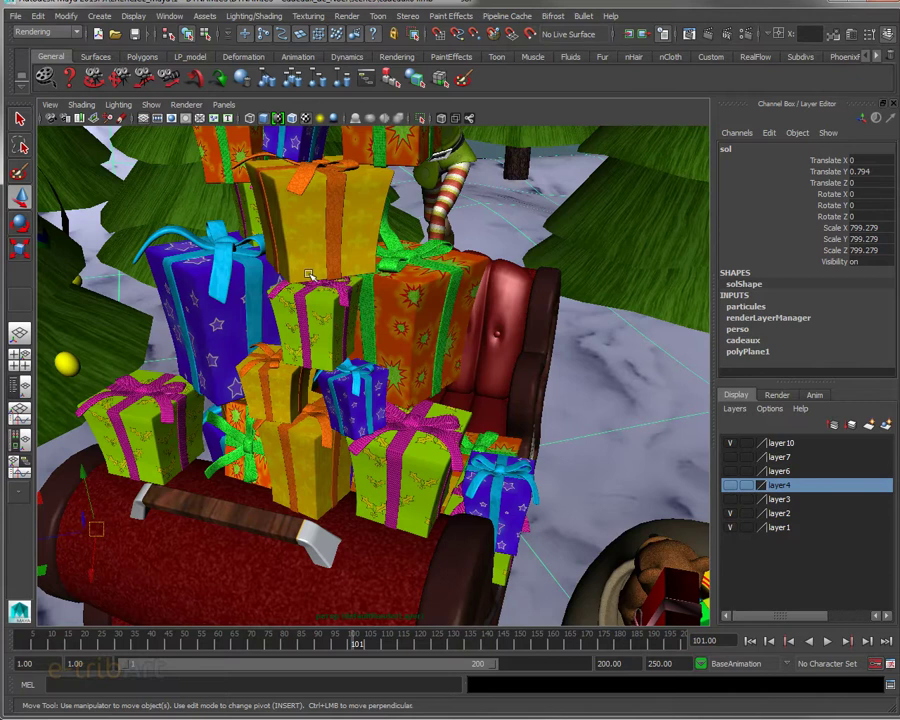
alt+drag(301, 256, 311, 256)
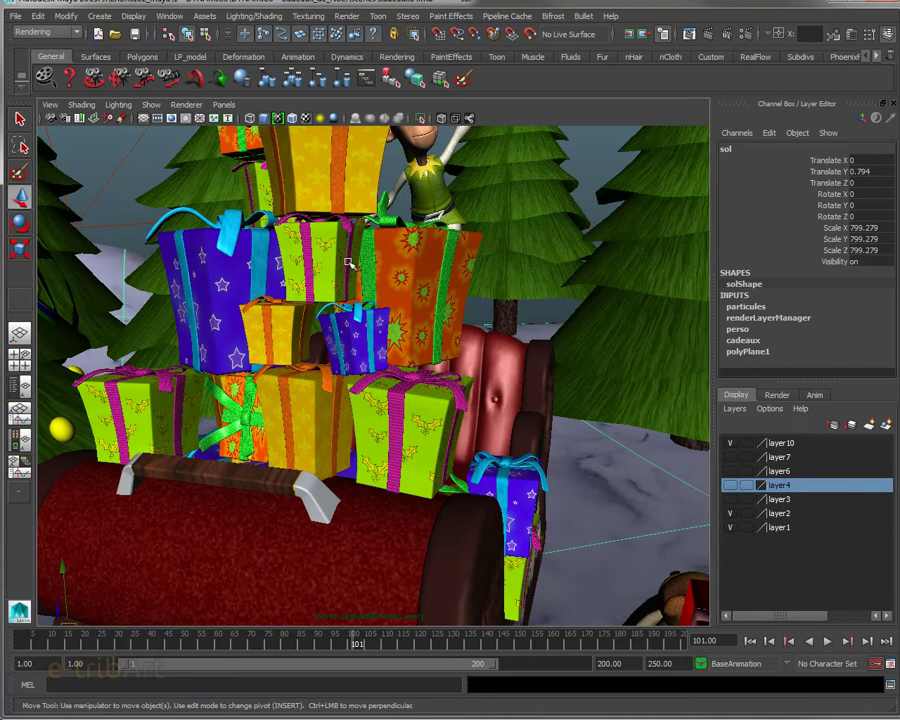
alt+drag(328, 287, 313, 282)
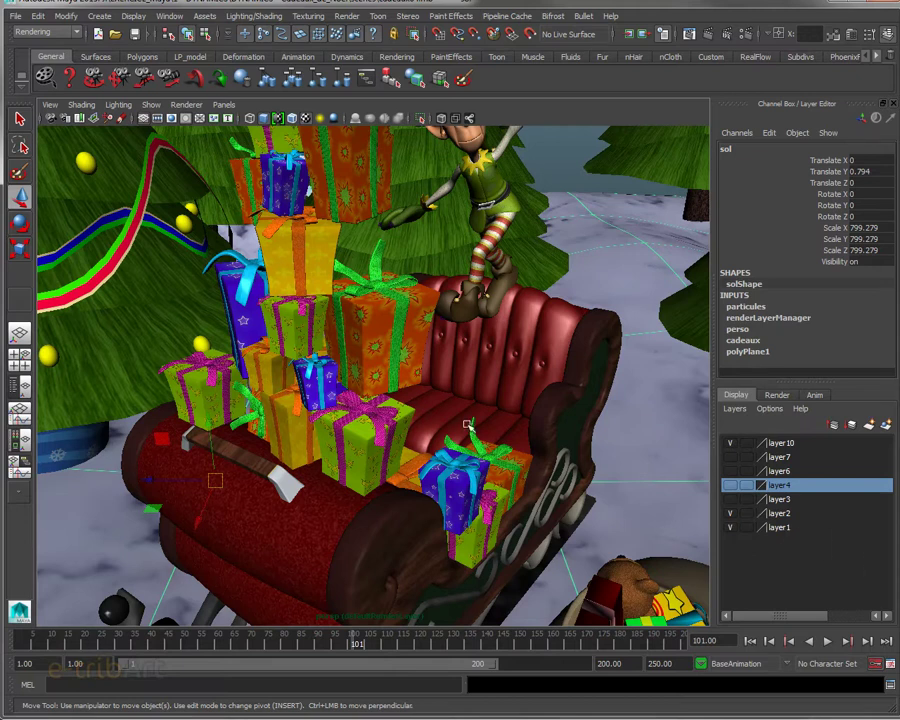
alt+drag(336, 300, 328, 250)
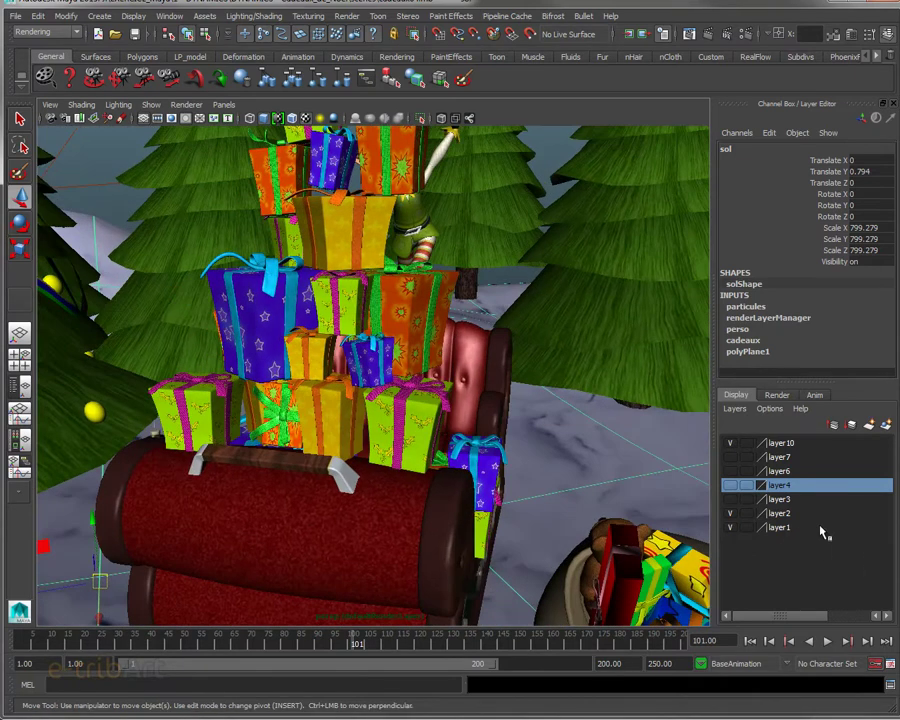
- Make layer4 visible and hide layer2 so only the plain proxy cubes form the pile, and look at the cubes up close
click(731, 485)
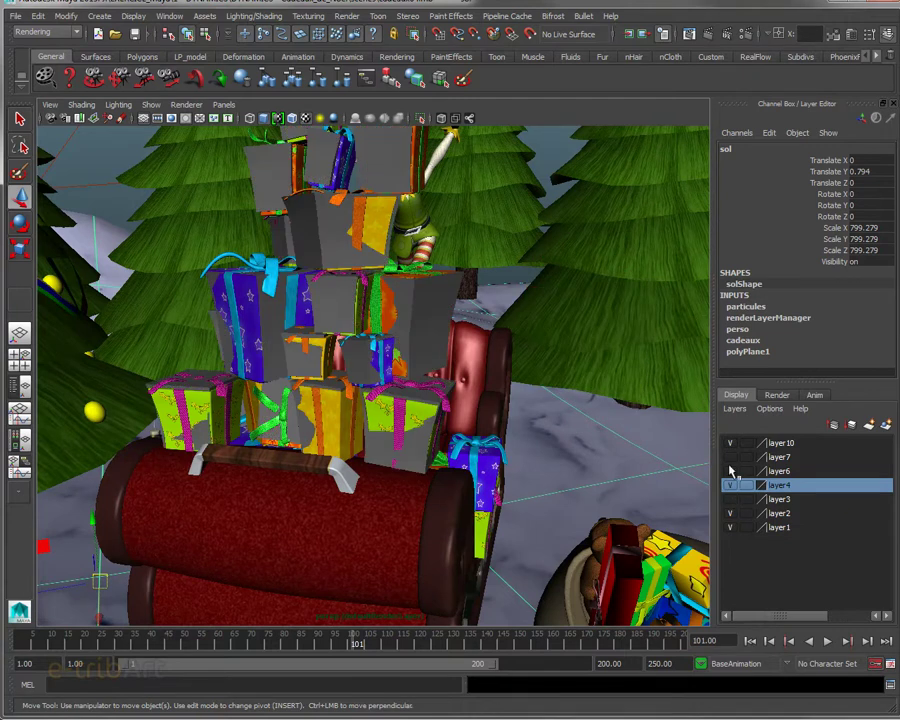
click(731, 513)
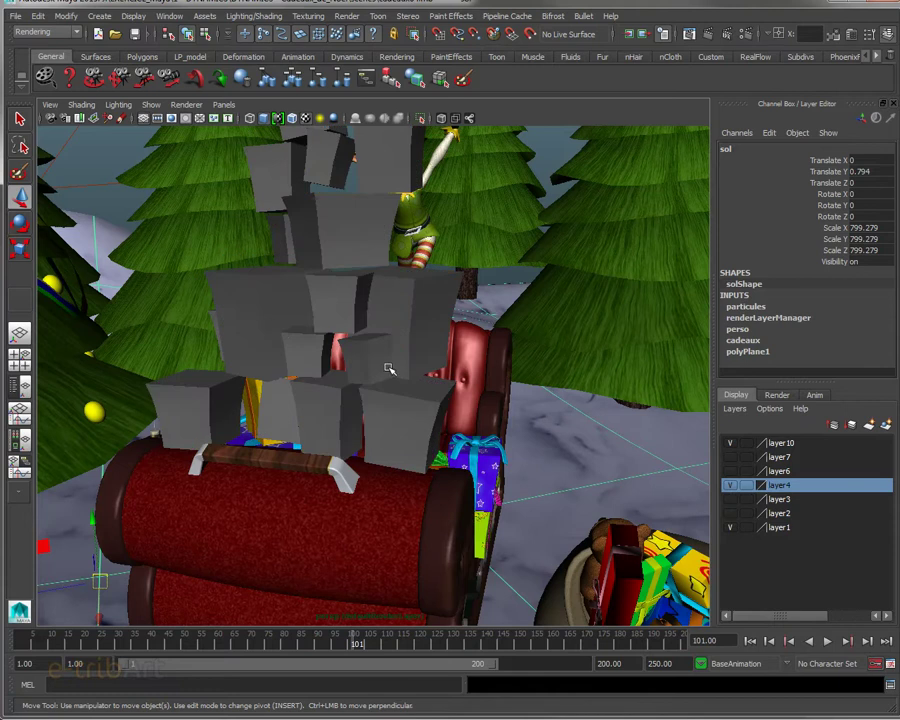
alt+drag(388, 366, 345, 290)
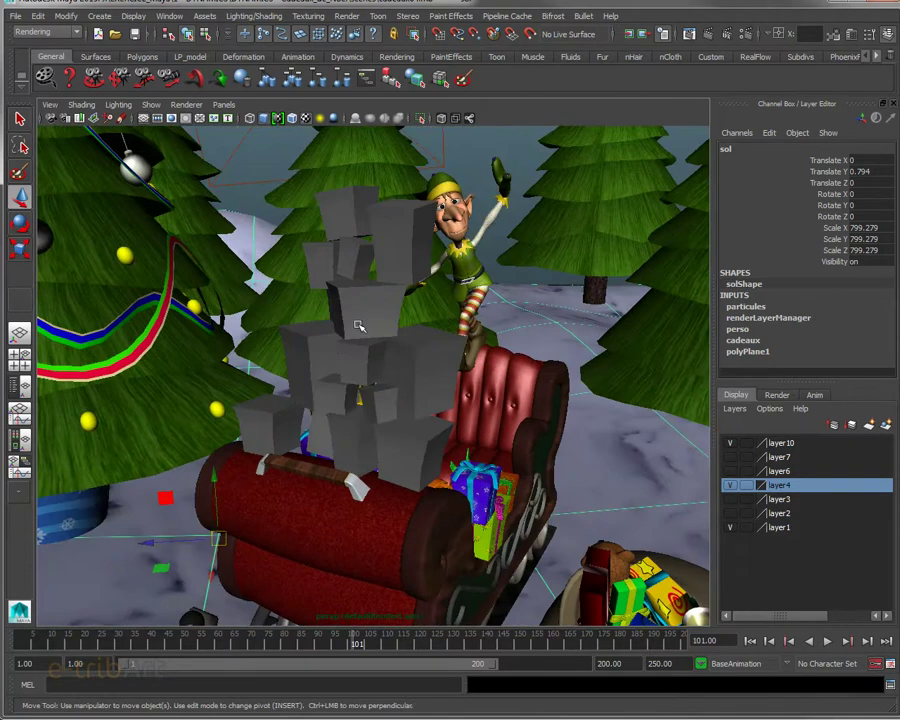
alt+drag(376, 374, 372, 297)
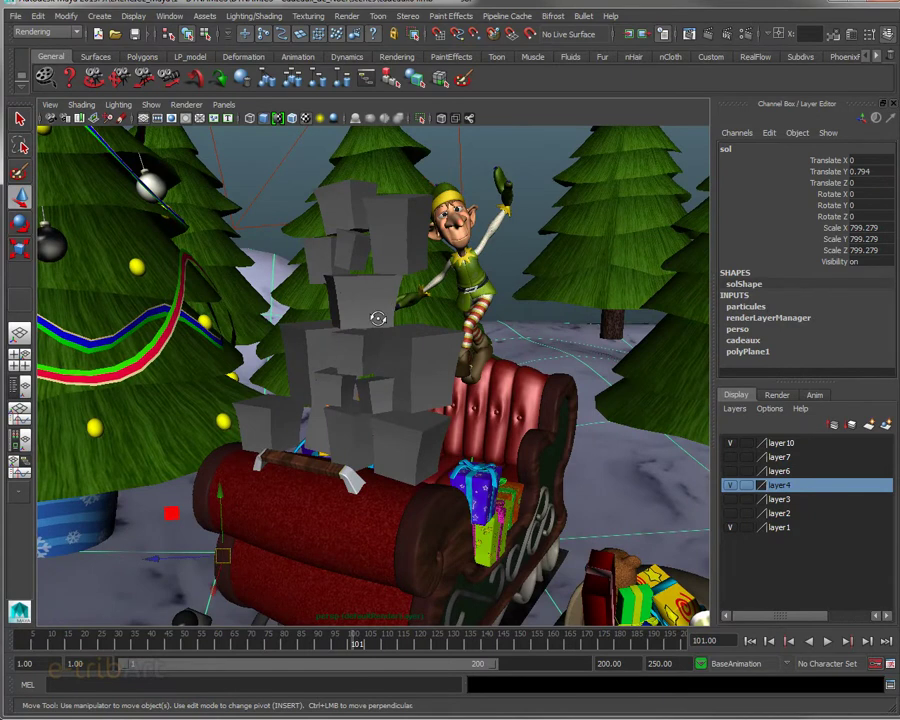
alt+drag(378, 312, 438, 305)
scroll(406, 320, up, 5)
scroll(415, 337, up, 3)
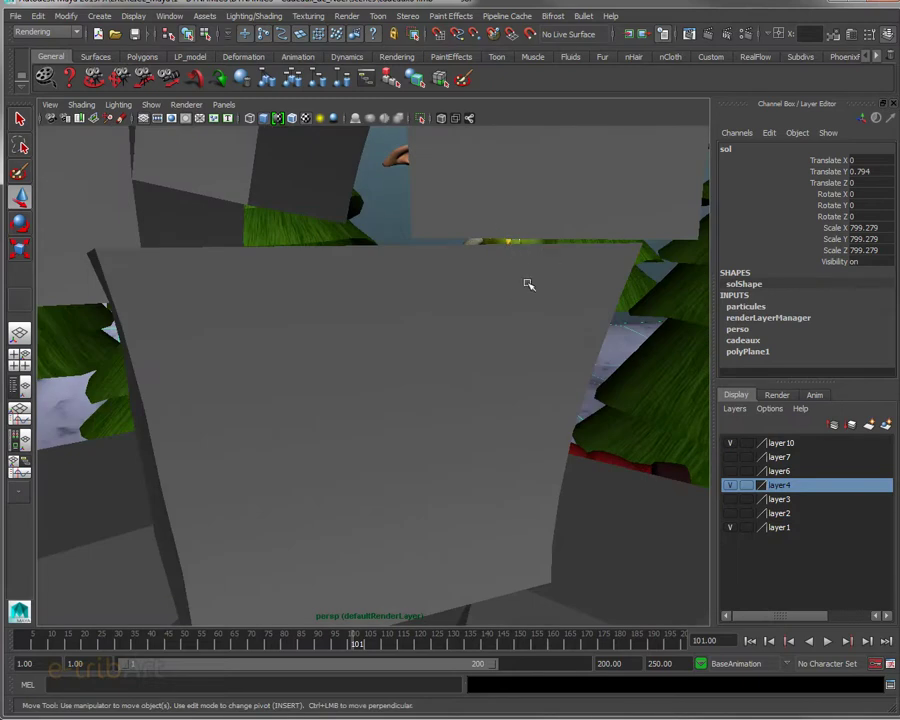
- Select the large cube beside the elf, extend the selection to its parent group cube_RF, and examine the whole stack from several angles
scroll(507, 306, down, 5)
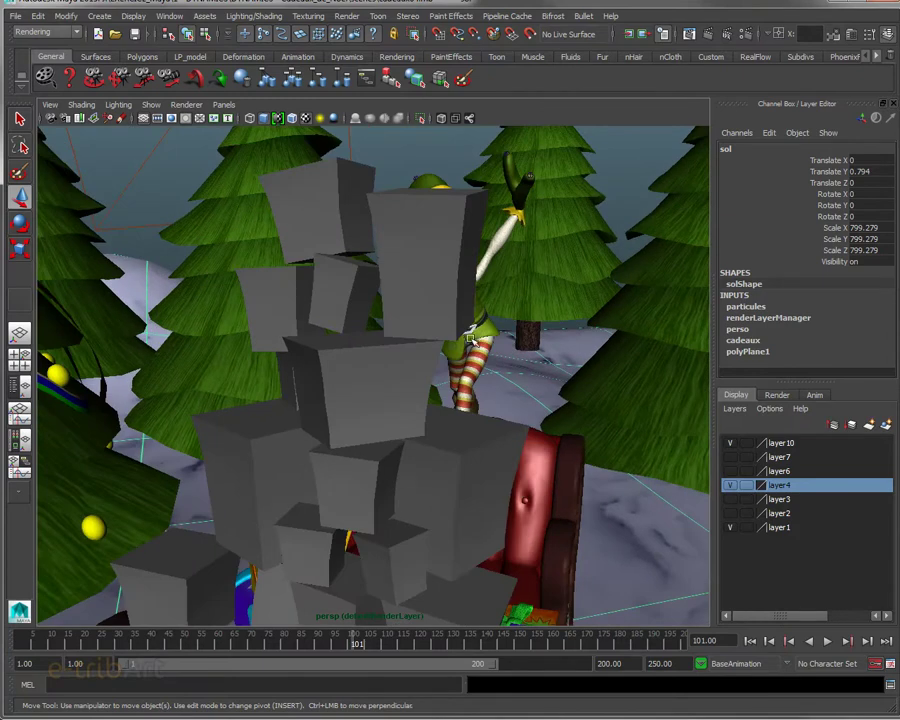
alt+drag(507, 308, 330, 349)
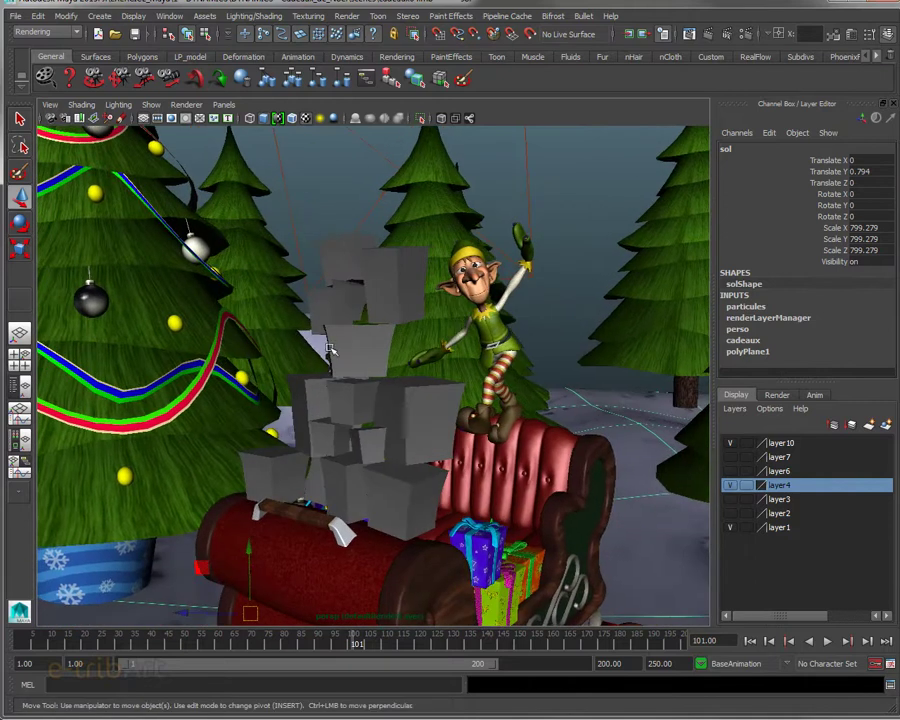
click(410, 430)
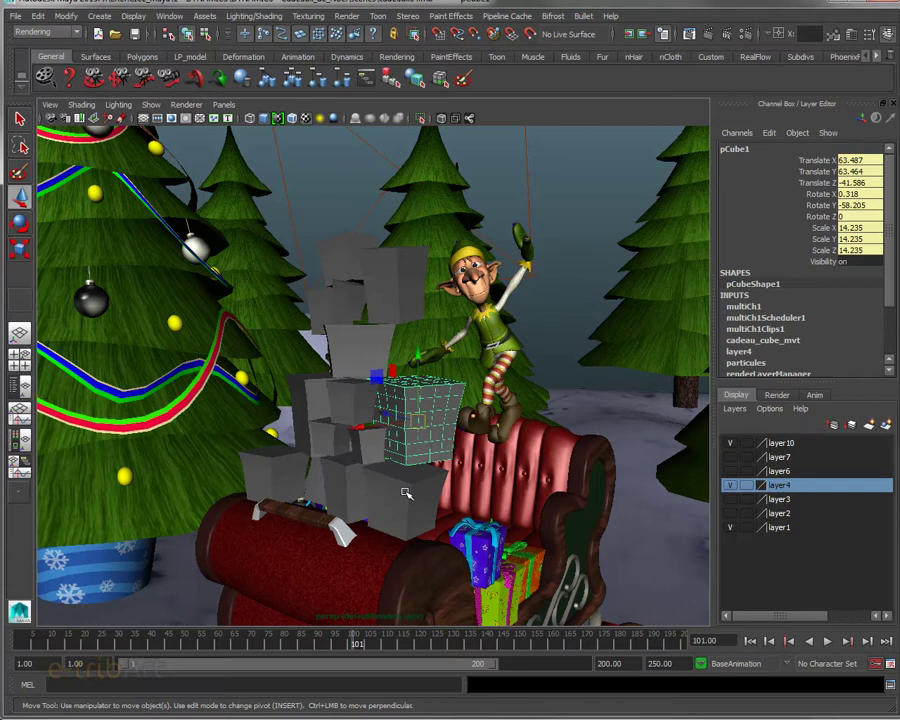
key(Up)
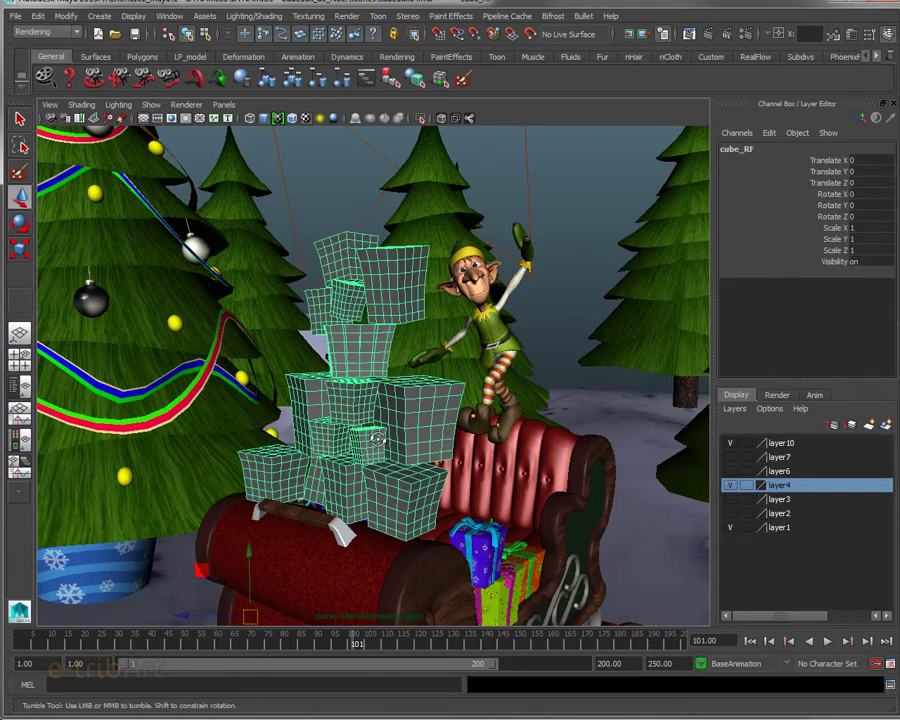
alt+drag(407, 494, 286, 277)
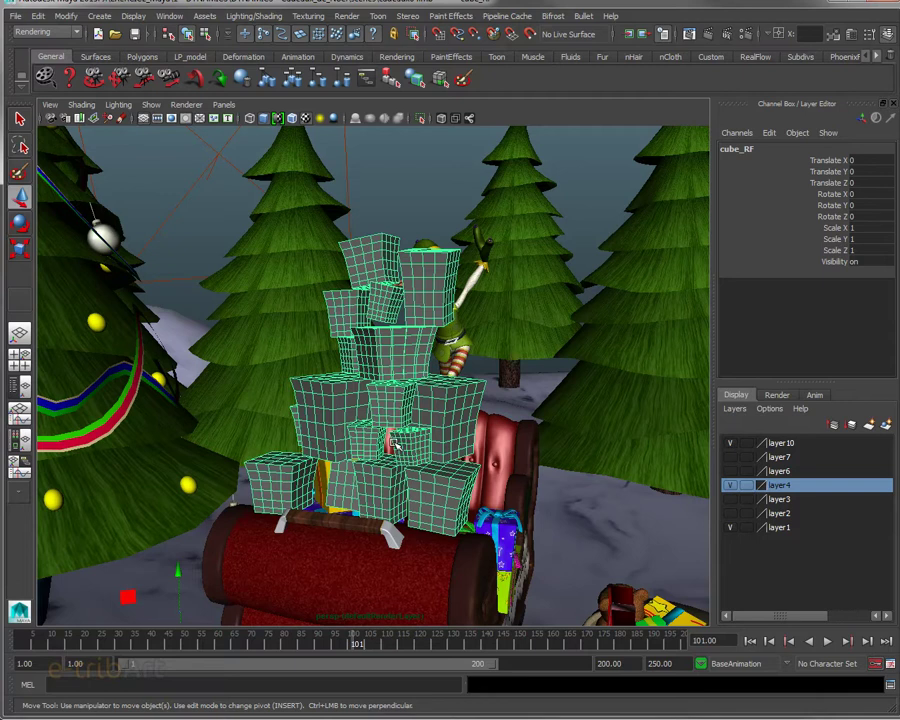
mouse_move(397, 442)
alt+mouse_down()
mouse_move(420, 445)
mouse_move(398, 452)
alt+mouse_up()
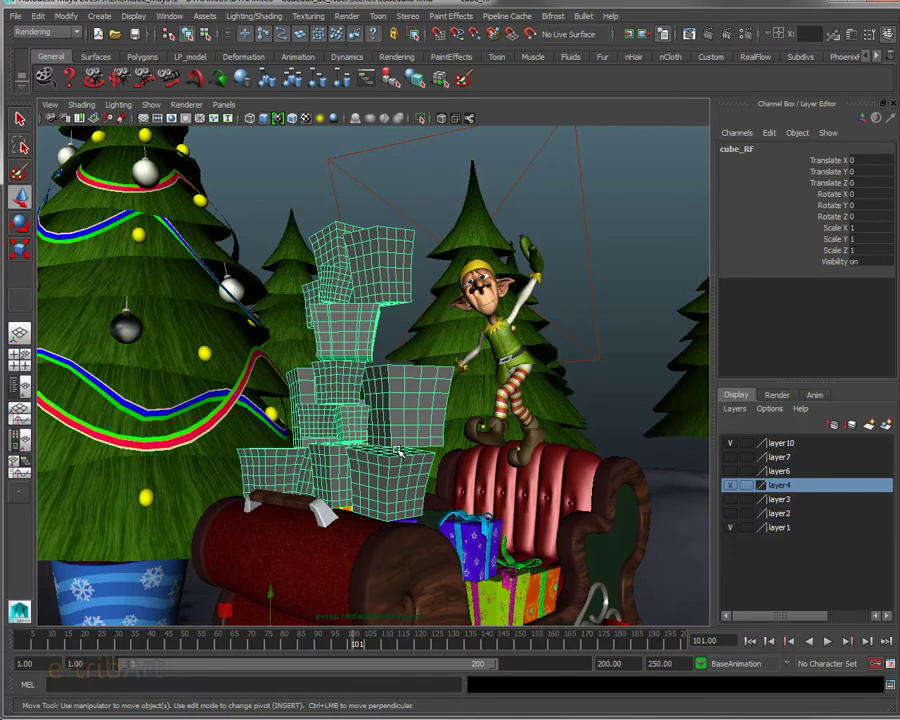
alt+drag(399, 452, 402, 460)
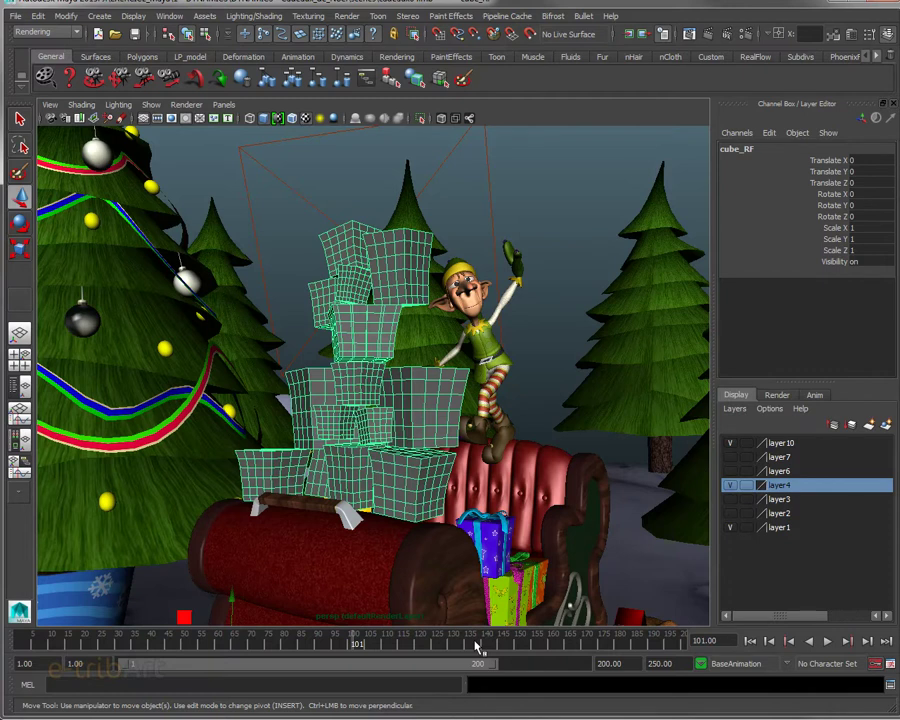
alt+drag(423, 568, 404, 557)
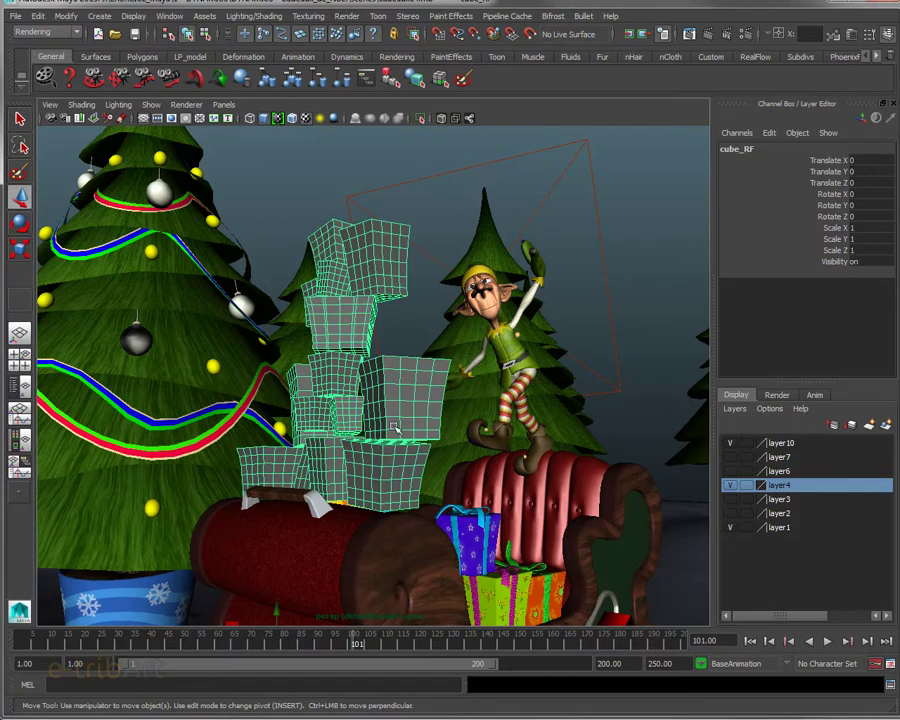
alt+drag(384, 455, 398, 425)
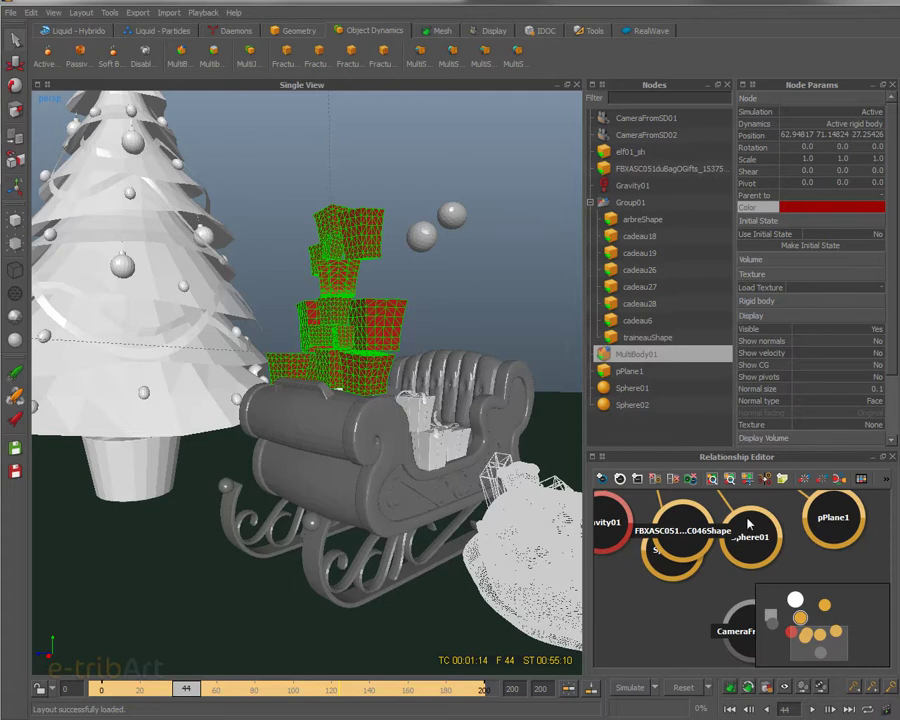
- Switch to RealFlow, place the gift bag node FBXASC051duBagOGifts inside Group01, and leave the group selected and collapsed
click(590, 202)
click(627, 203)
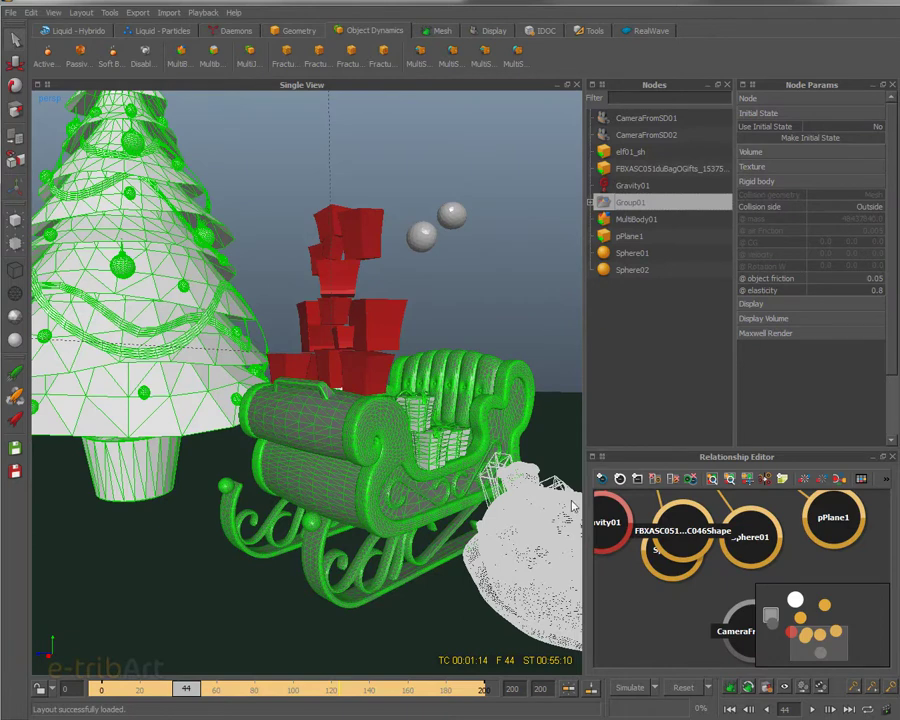
click(635, 170)
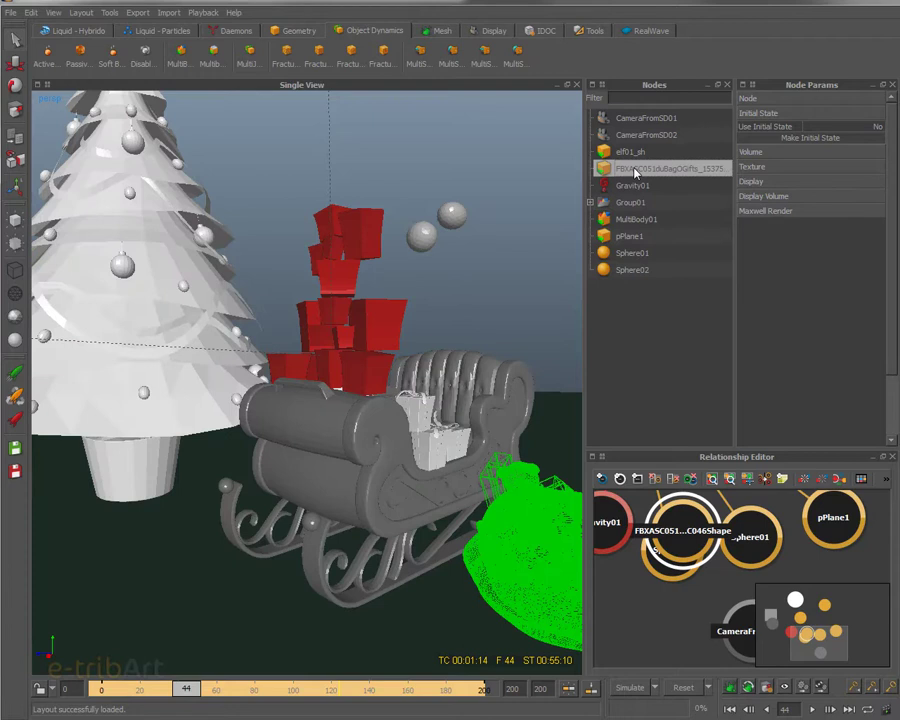
drag(635, 172, 626, 204)
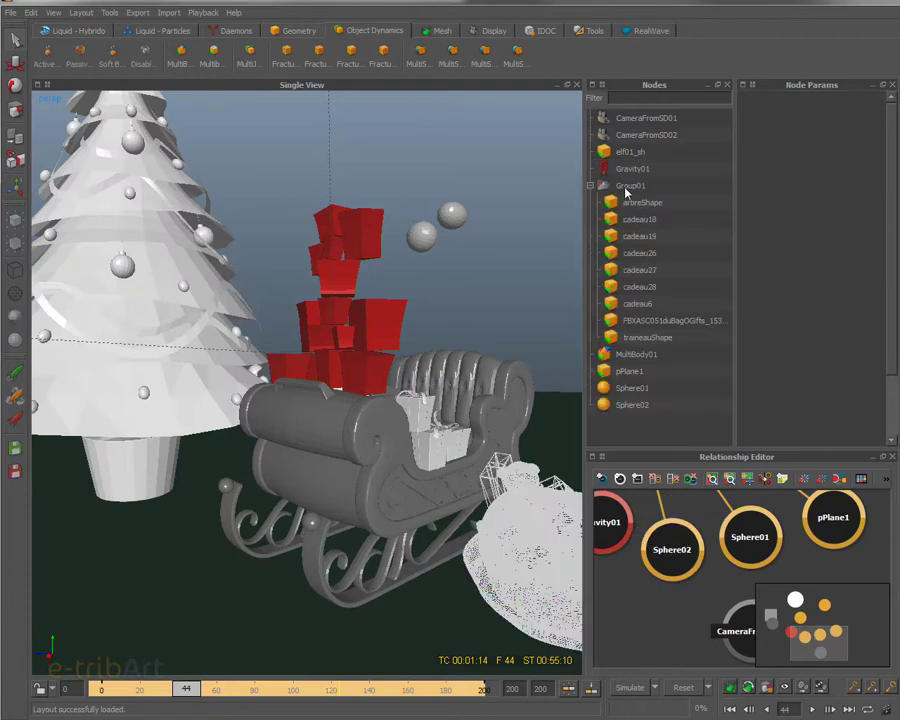
click(627, 186)
click(590, 186)
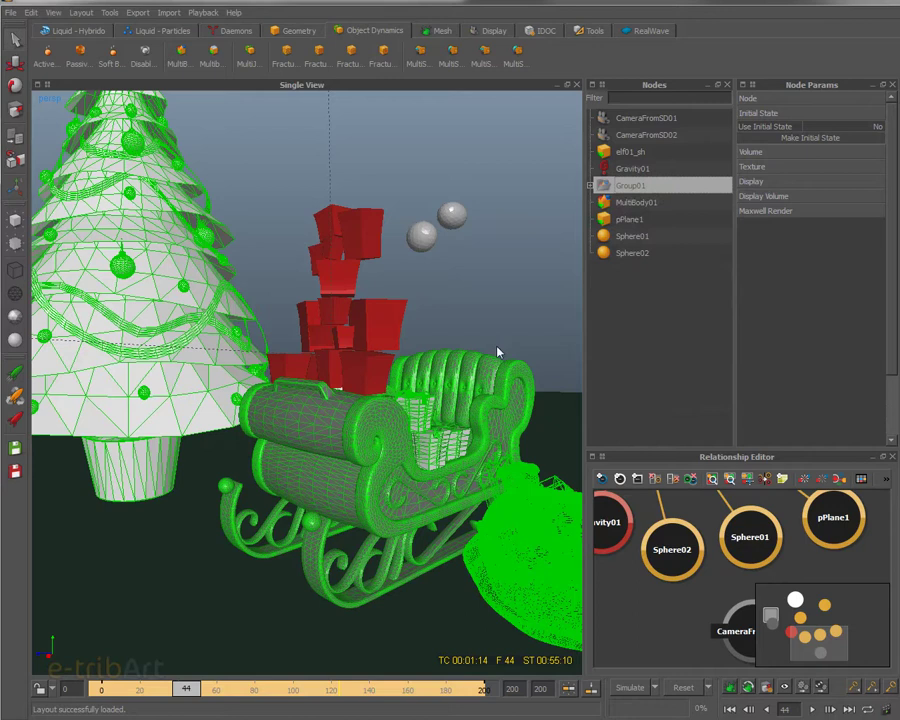
- Select elf01_sh, set VisibilityLayer01's Visible option to Yes, and deselect the elf to view it beside the spheres
click(645, 152)
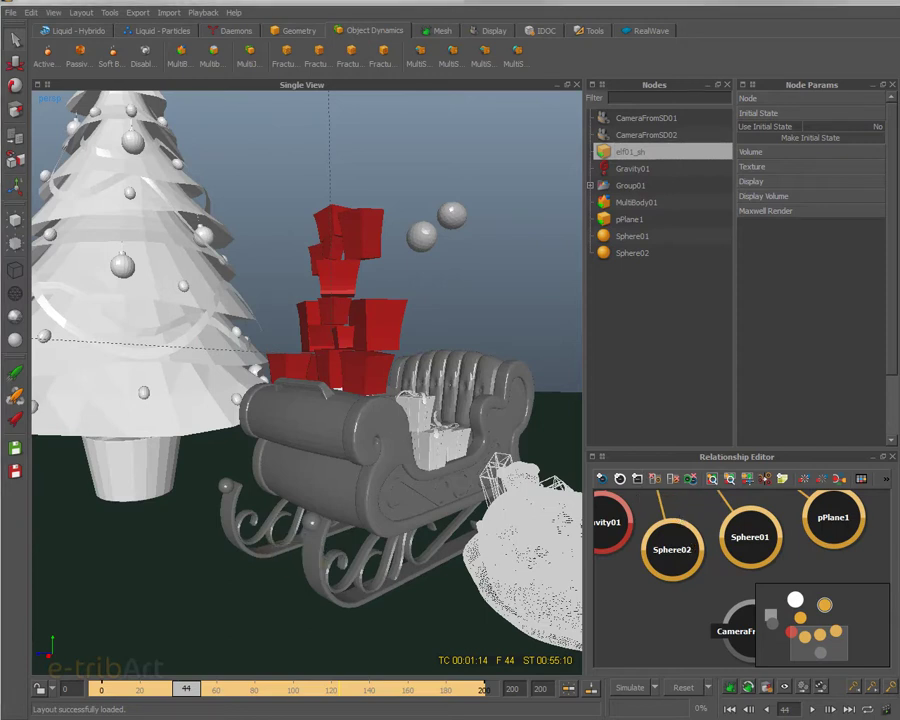
drag(540, 232, 603, 174)
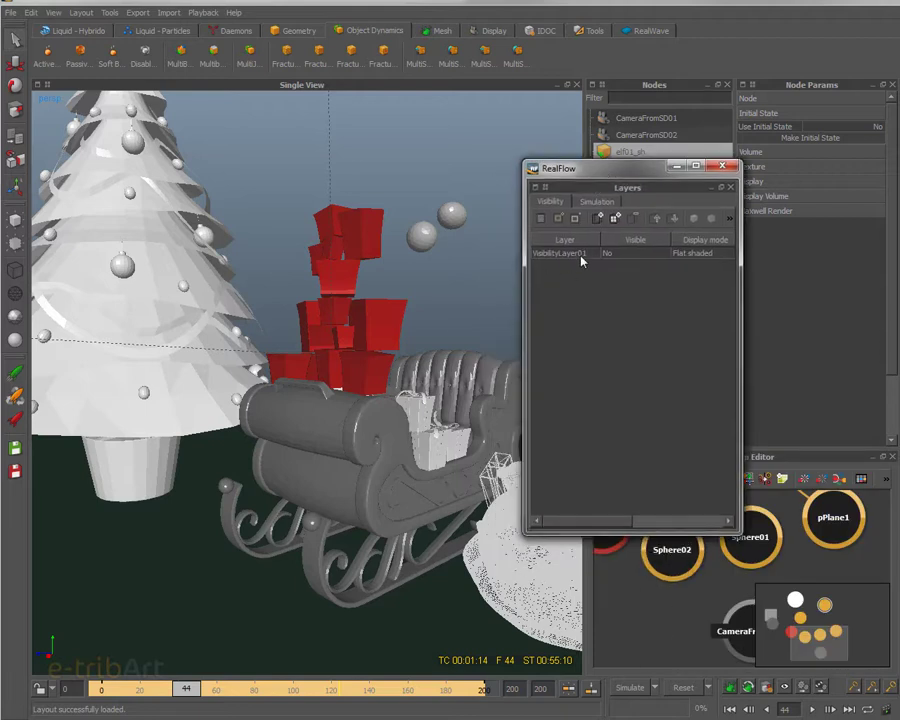
click(606, 258)
click(606, 256)
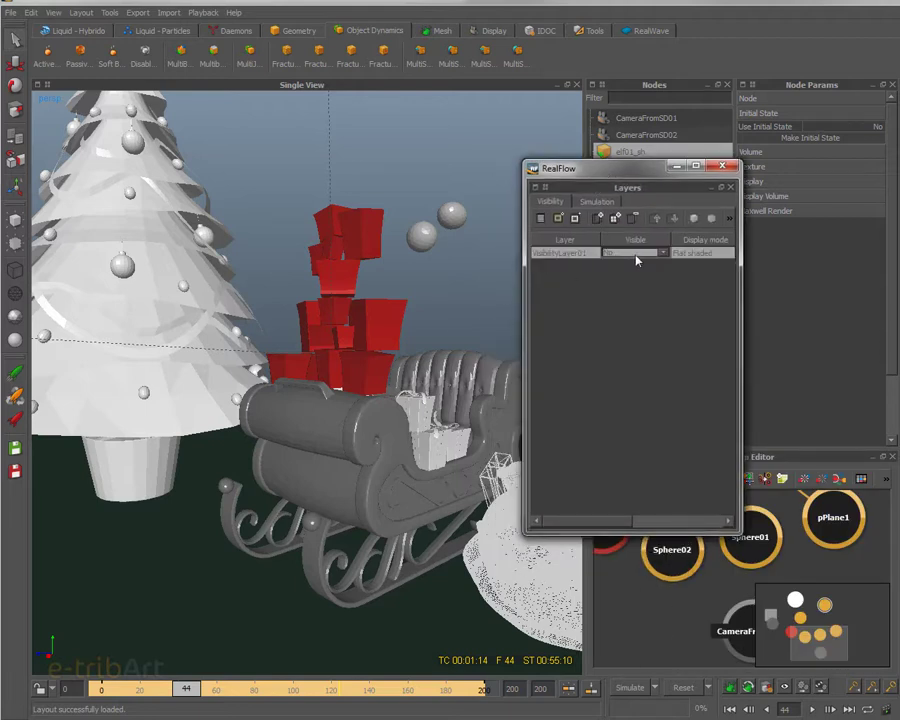
click(645, 254)
click(638, 272)
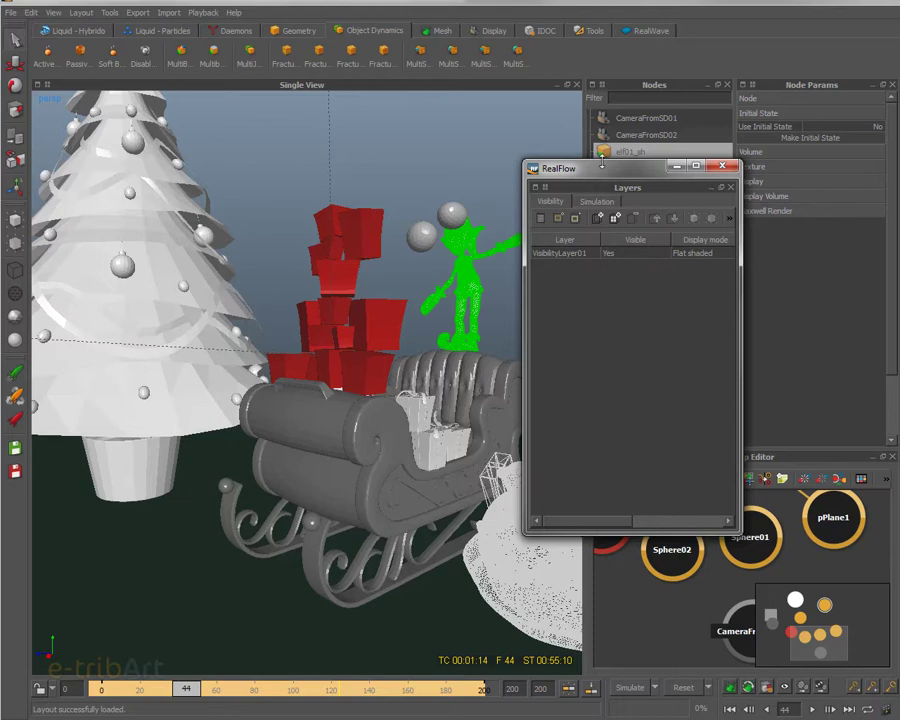
drag(604, 172, 725, 181)
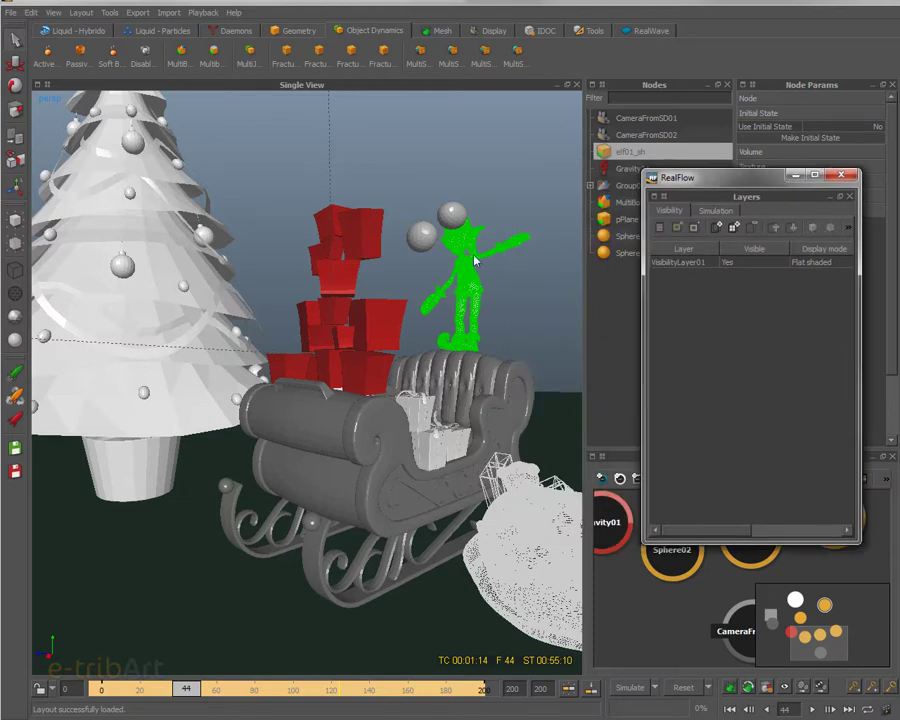
click(492, 311)
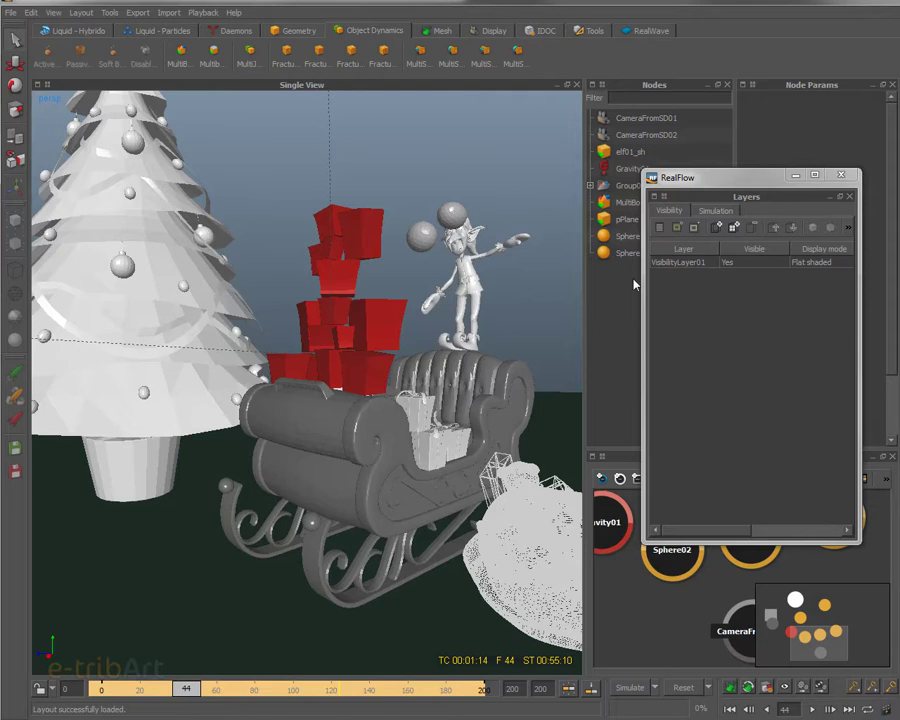
- Select the sphere nearest the gift pile and set VisibilityLayer01's Visible option to No to hide the elf
click(733, 263)
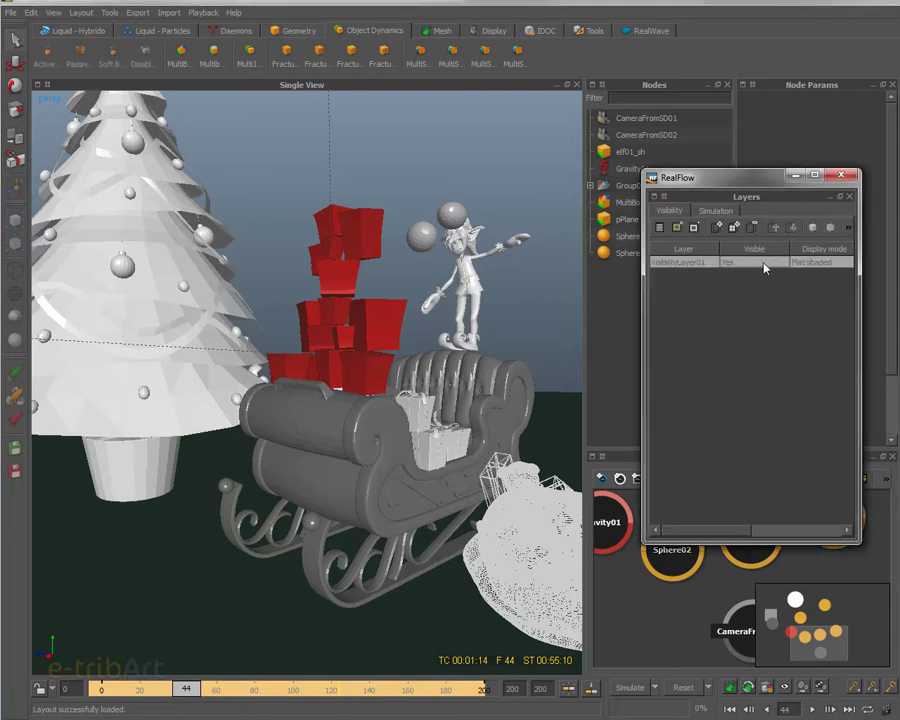
click(425, 241)
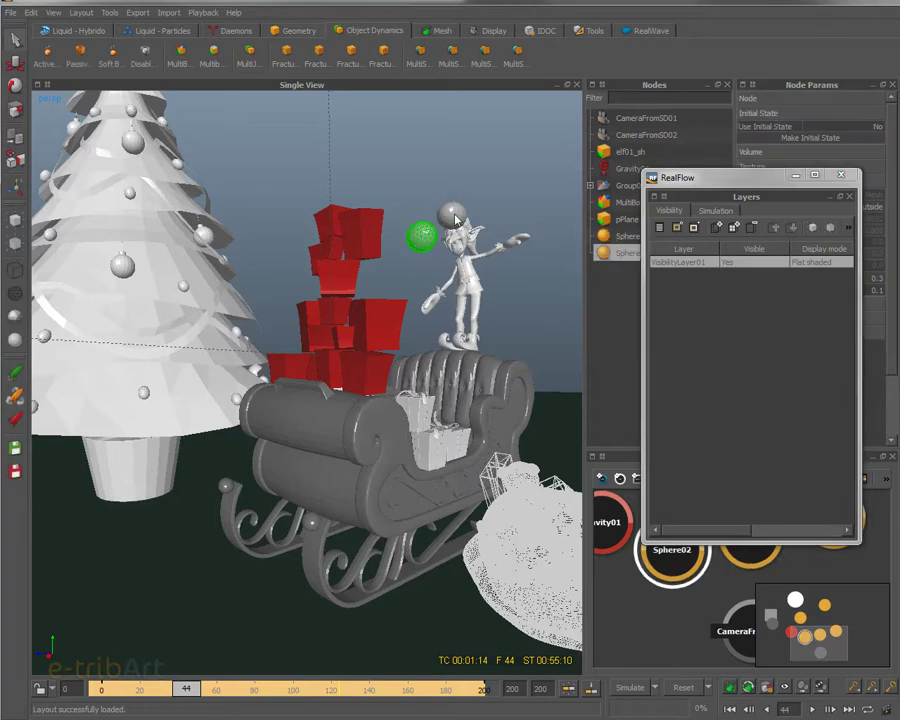
double_click(743, 265)
click(748, 262)
click(755, 273)
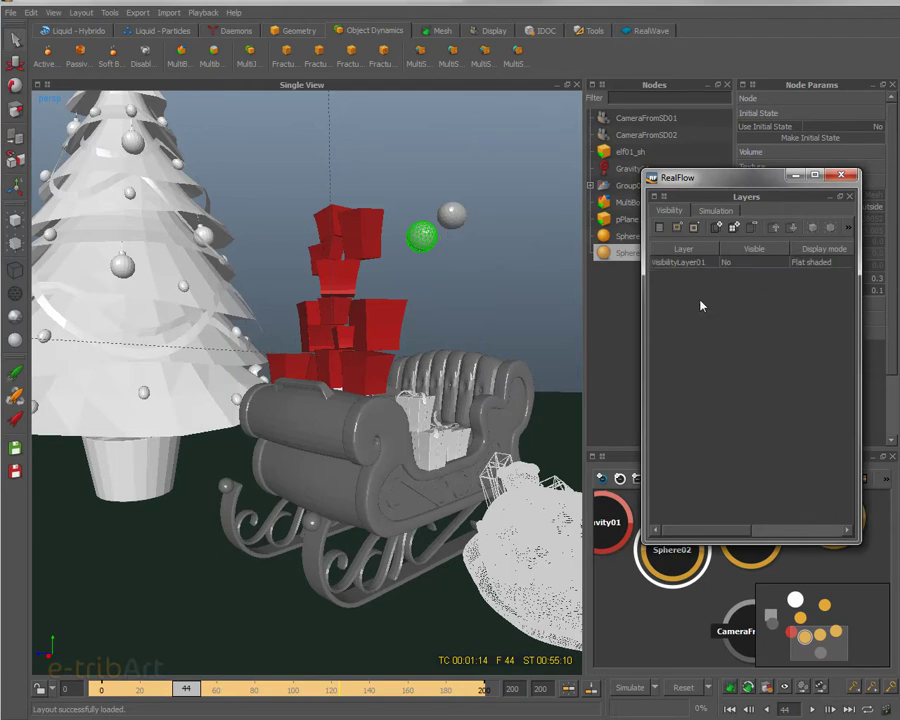
- Look at the two spheres above the sleigh from the side, move the Layers window off the node list, and select Sphere01
alt+drag(434, 453, 396, 333)
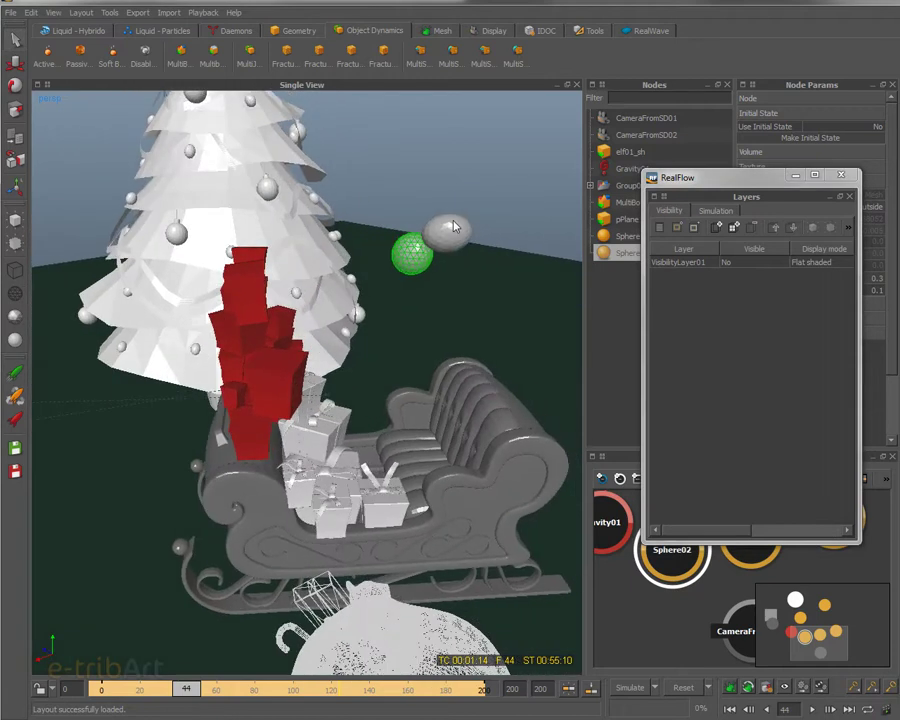
mouse_move(450, 231)
alt+drag(438, 308, 425, 248)
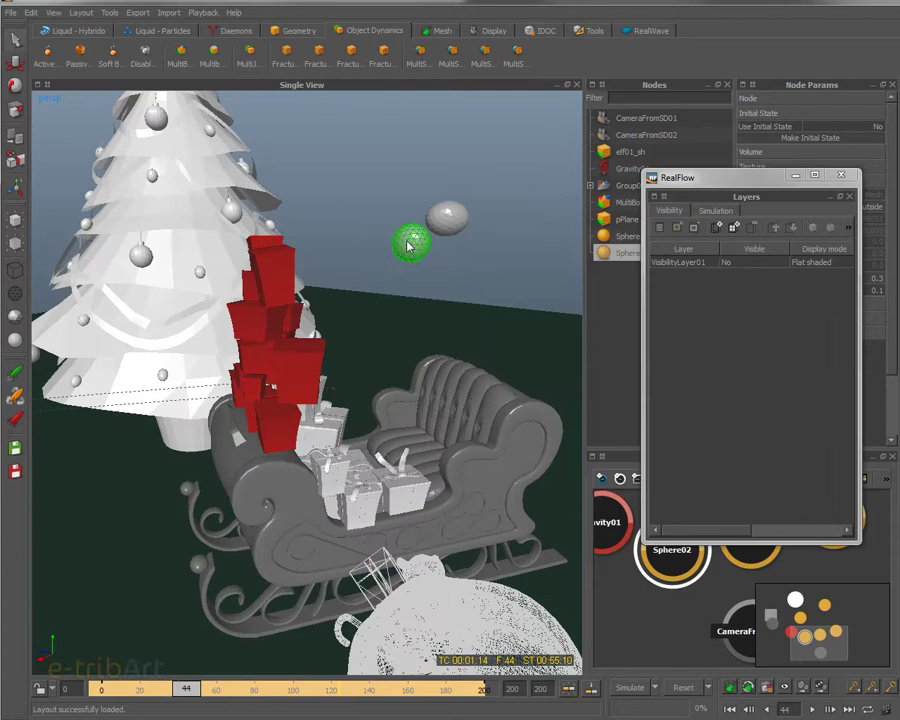
drag(712, 177, 684, 295)
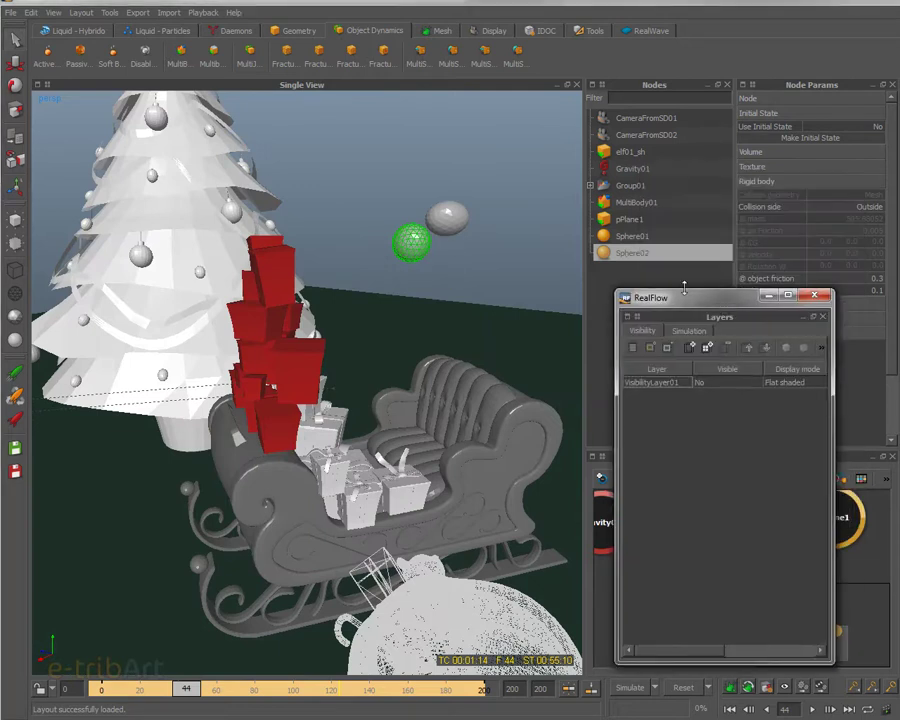
click(447, 220)
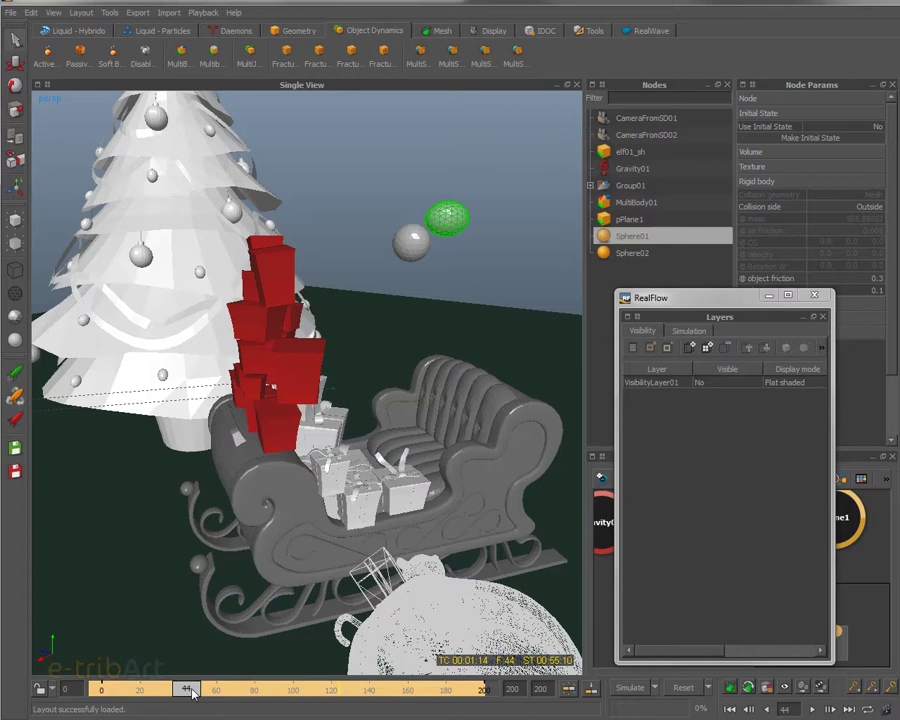
- Scrub the simulation to frames 120 and 122 and examine from above how both spheres reach the red gift pile
drag(193, 693, 297, 697)
mouse_move(321, 701)
mouse_down()
mouse_move(352, 702)
mouse_move(334, 703)
mouse_up()
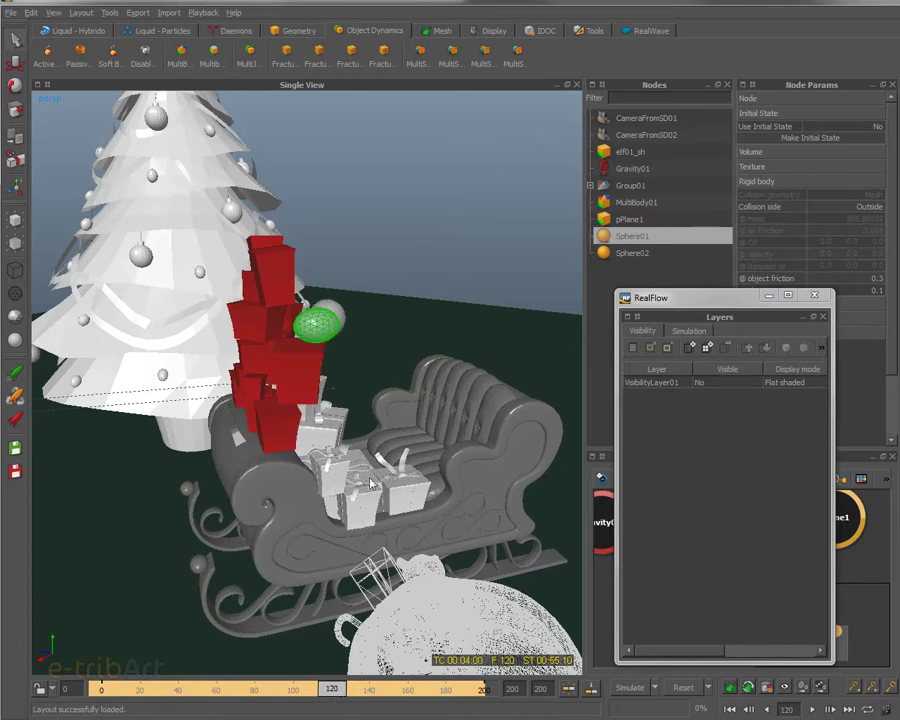
alt+drag(262, 338, 284, 335)
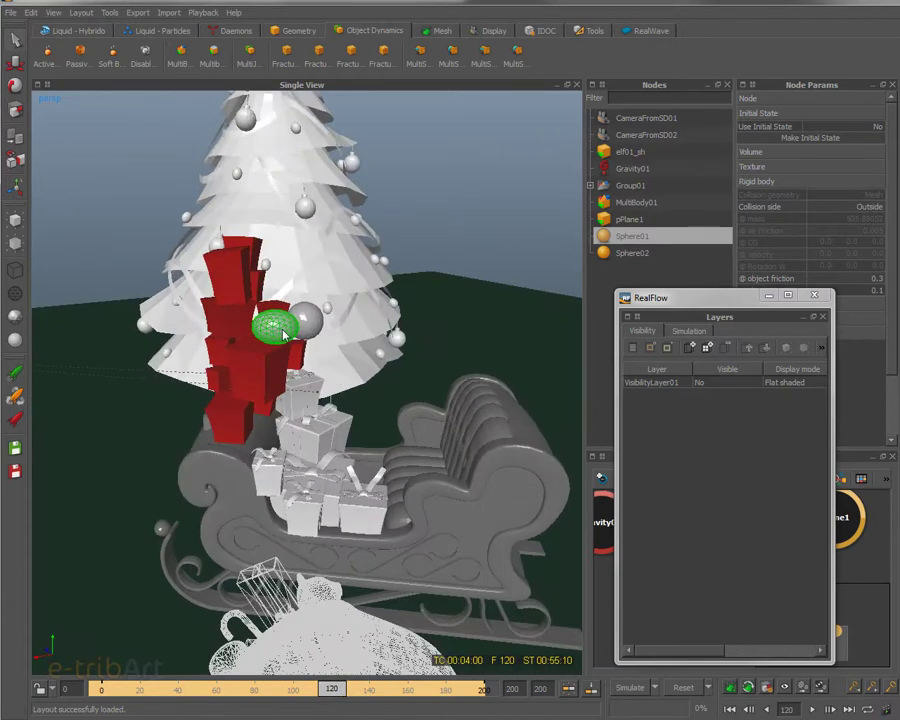
mouse_move(311, 330)
alt+drag(290, 362, 240, 470)
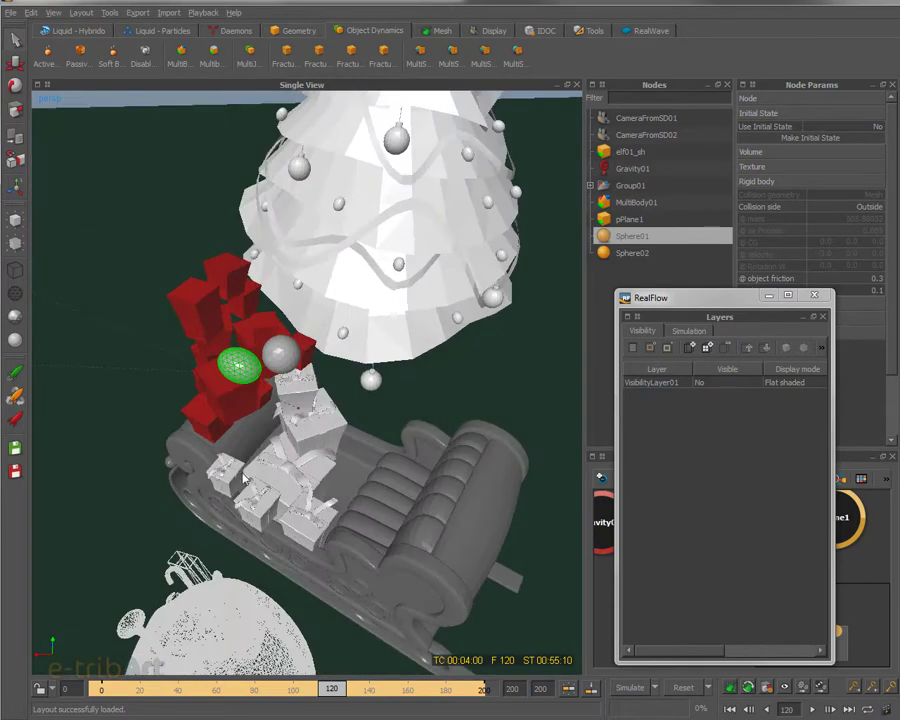
click(286, 358)
click(248, 370)
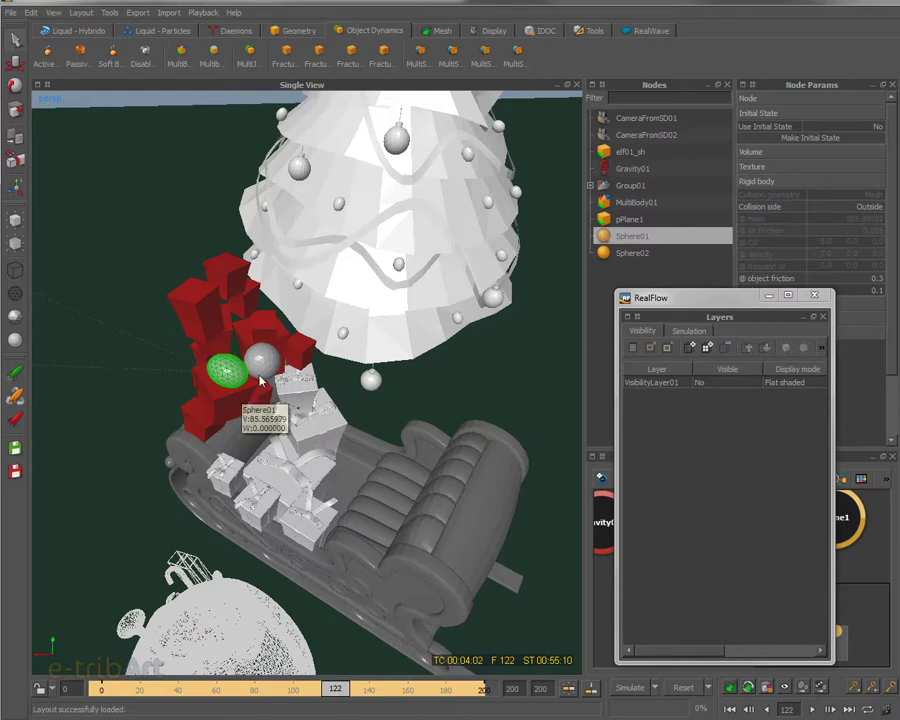
- Look at Sphere01 against the gift pile from the front and review the keyframe options for its Position parameter
alt+drag(261, 381, 259, 311)
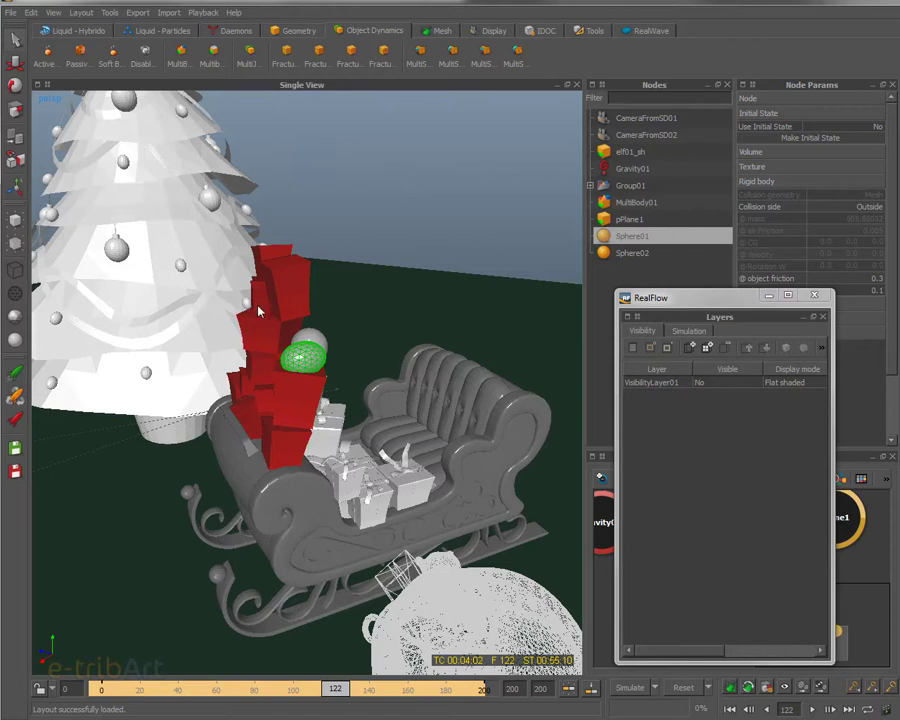
click(767, 100)
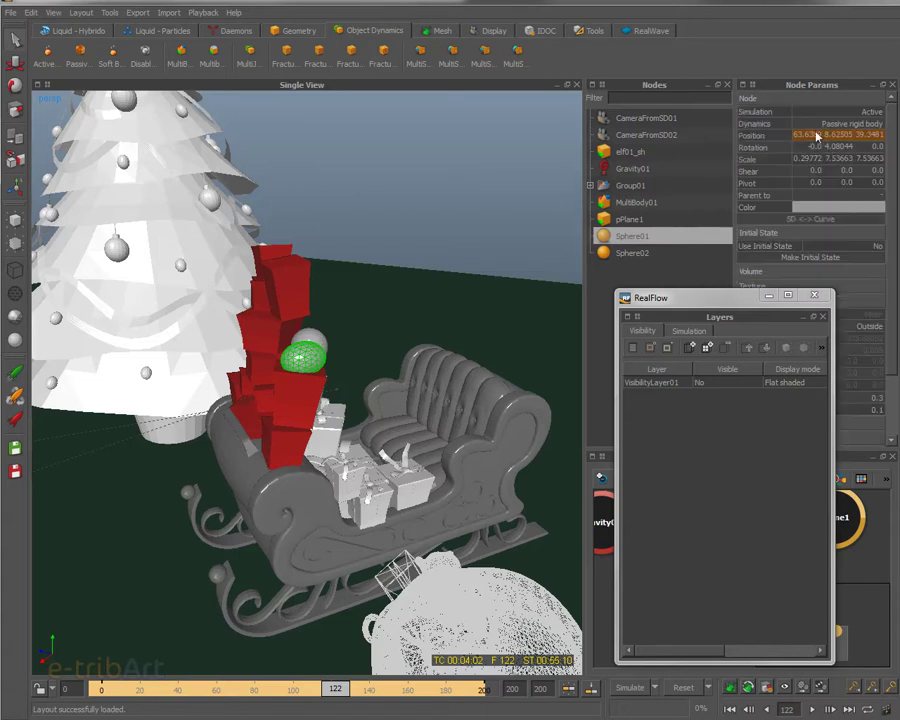
right_click(760, 137)
mouse_move(790, 143)
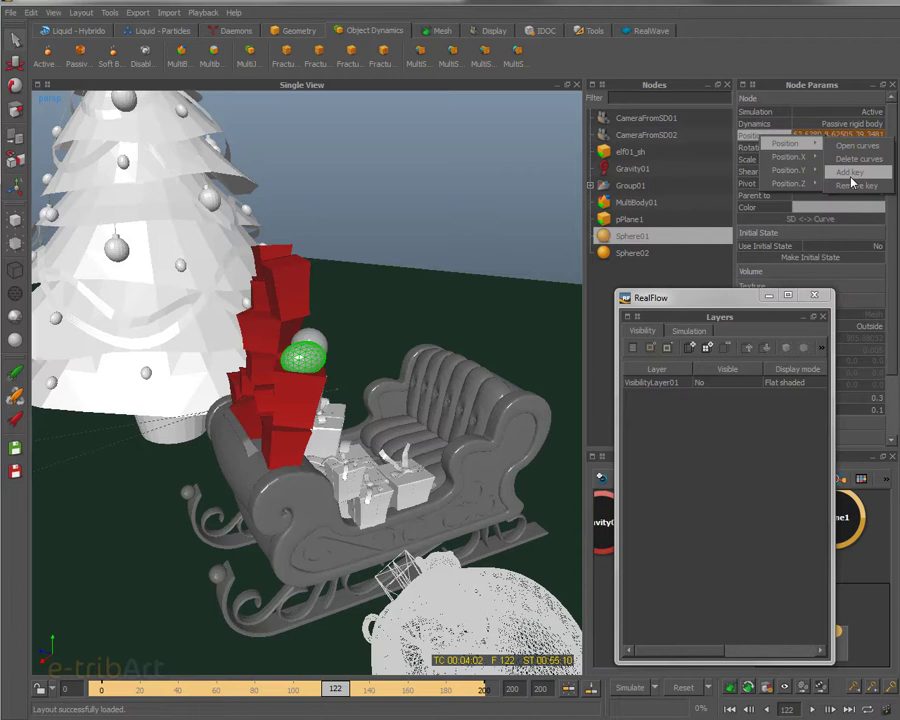
key(Escape)
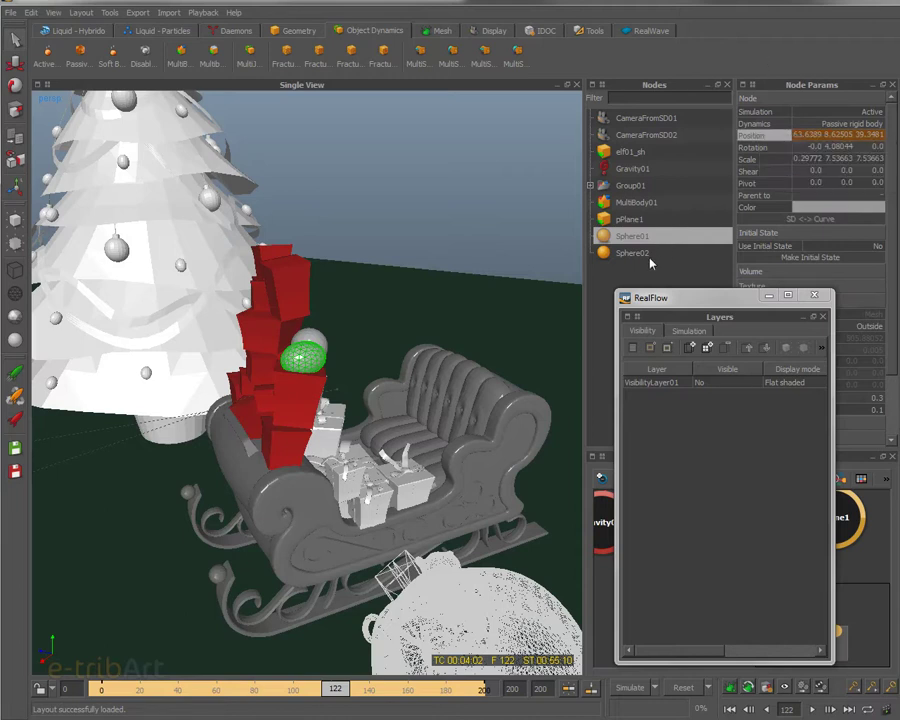
- Select Sphere02, widen the Node Params area to show its position values in full, and close the Layers window
key(ctrl+a)
click(649, 240)
click(647, 253)
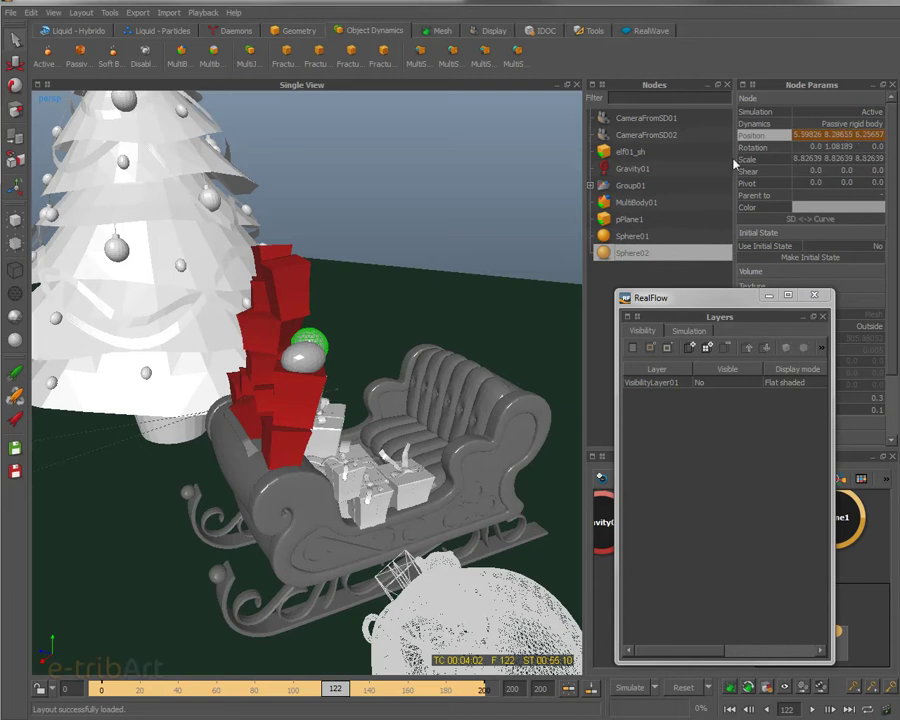
drag(734, 158, 702, 158)
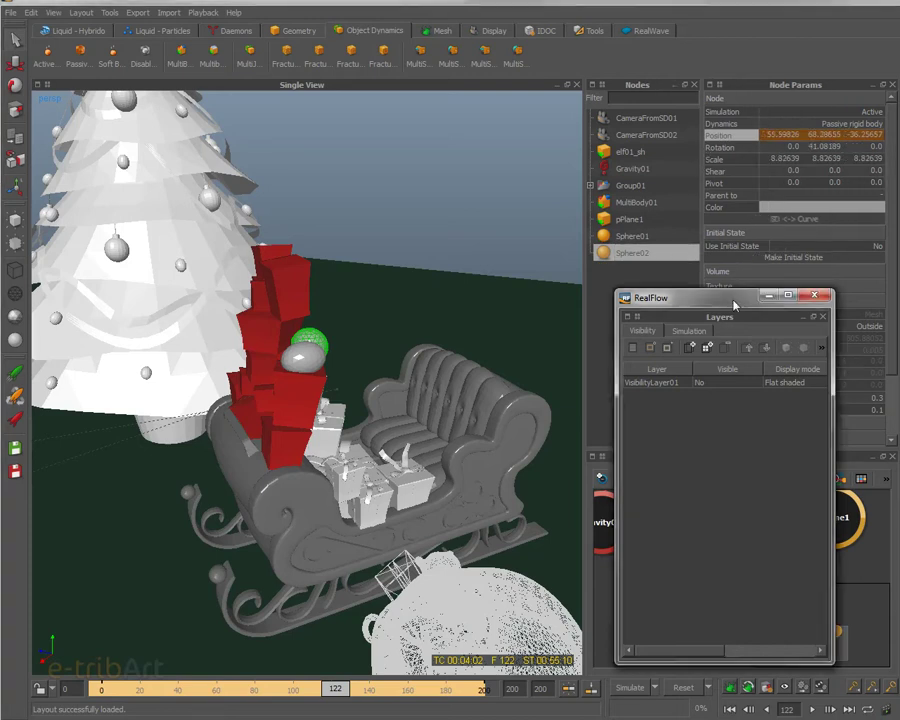
double_click(678, 298)
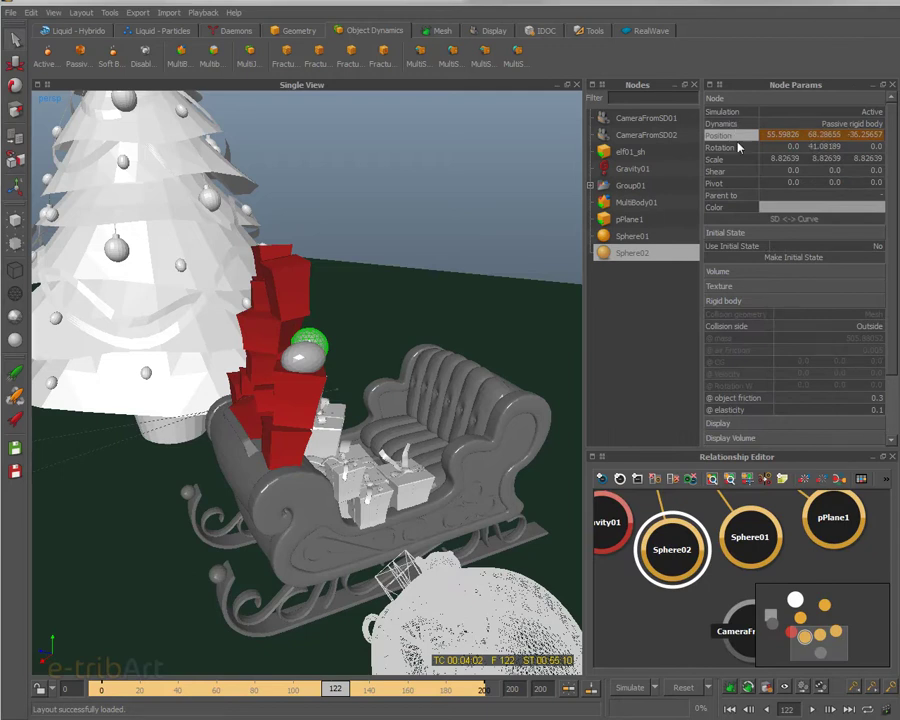
- Move the pPlane1 ground plane into Group01, check the group's members, and collapse the group
click(630, 220)
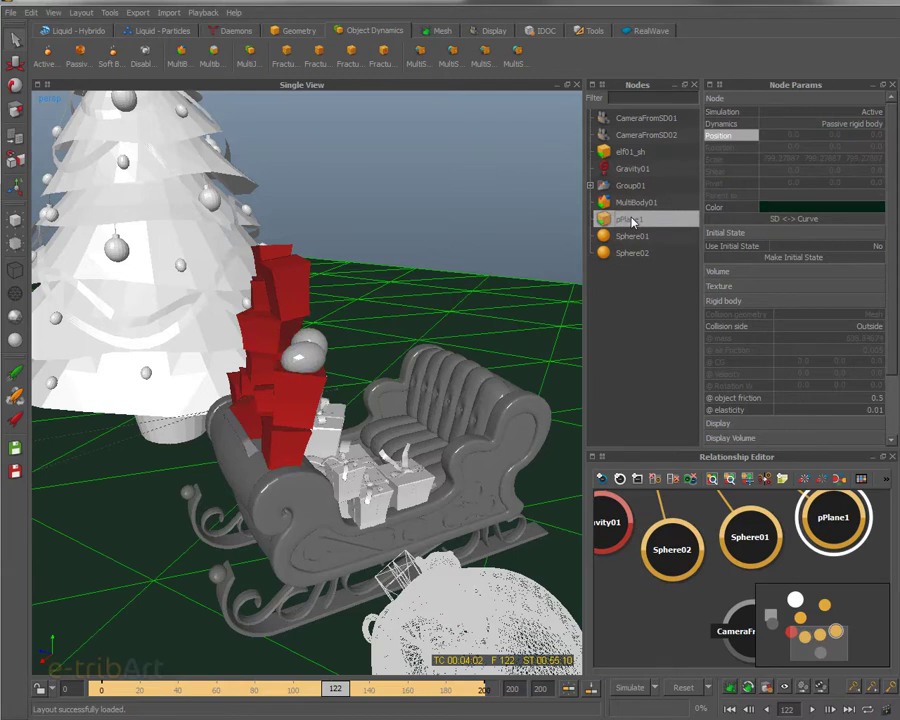
double_click(634, 186)
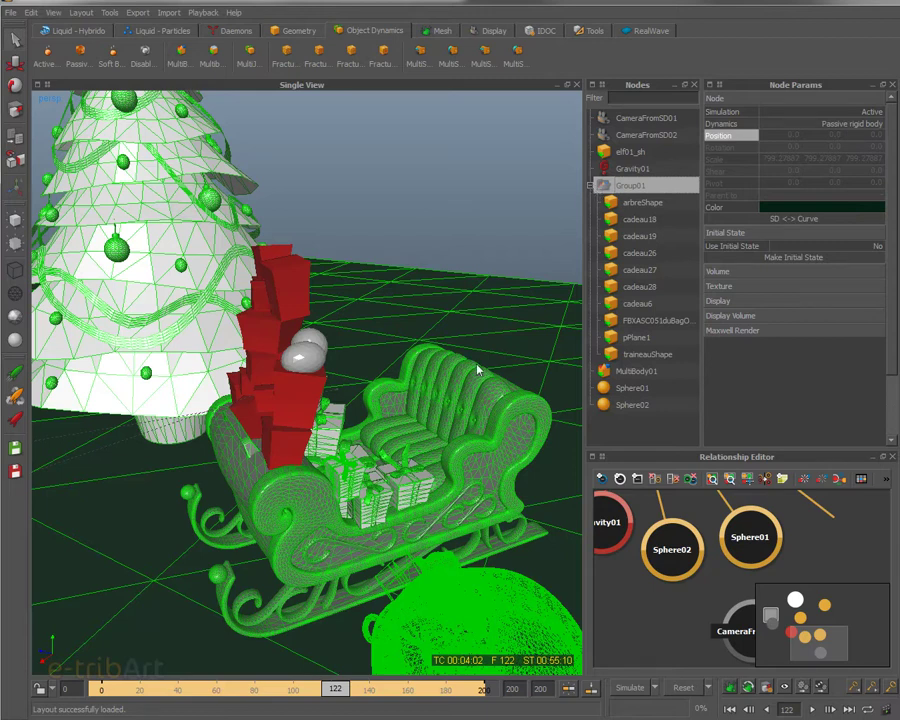
click(589, 187)
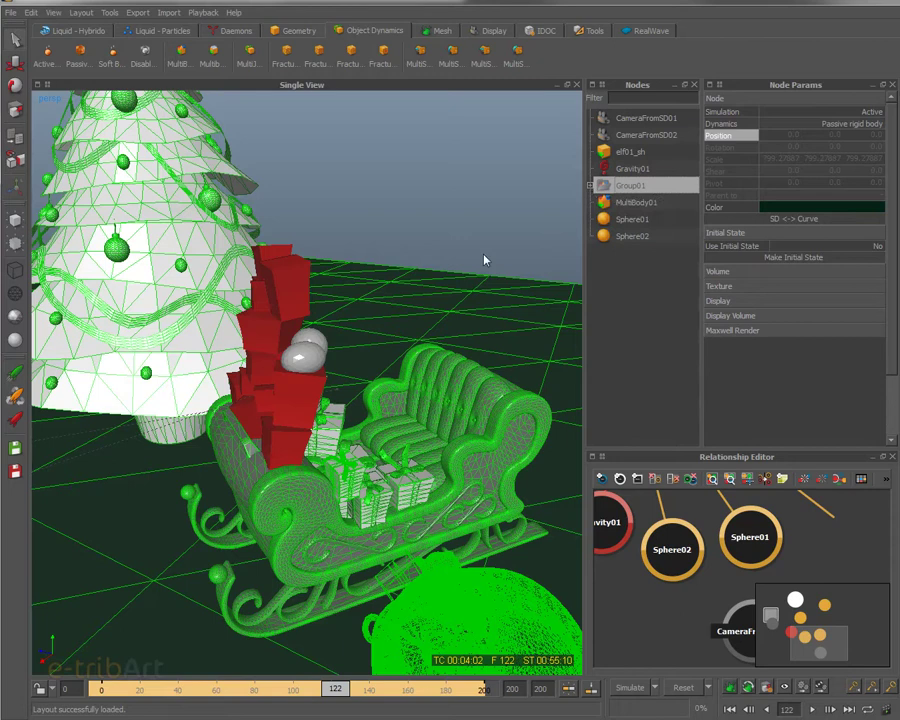
- Check the elf01_sh node's parameters, go to frame 106, and select the red MultiBody01 gift pile to view it
click(629, 154)
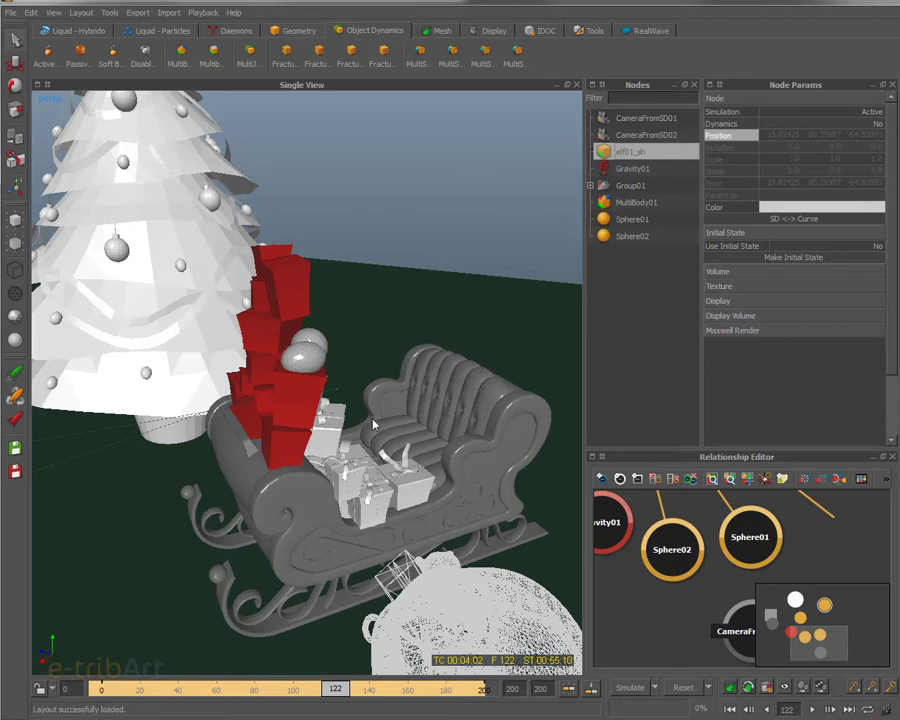
mouse_move(388, 414)
alt+mouse_down()
mouse_move(405, 400)
mouse_move(397, 402)
alt+mouse_up()
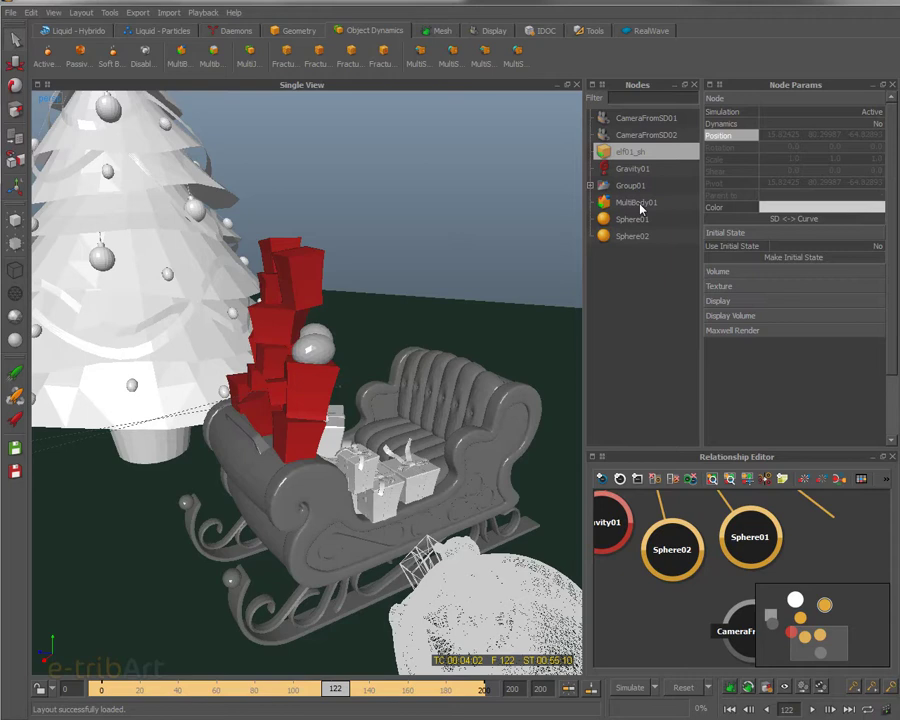
click(305, 688)
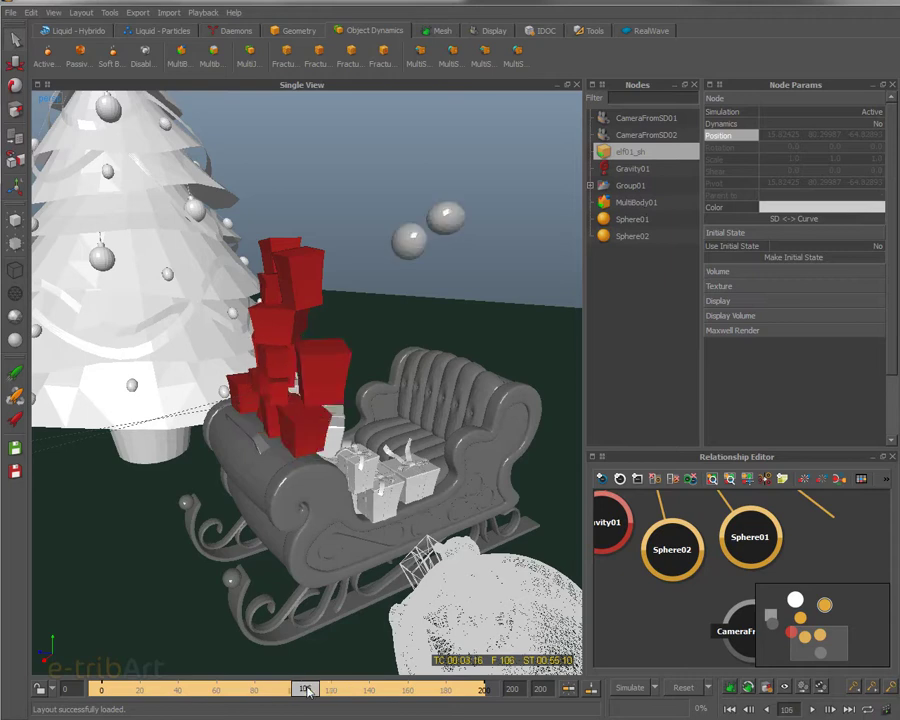
click(322, 369)
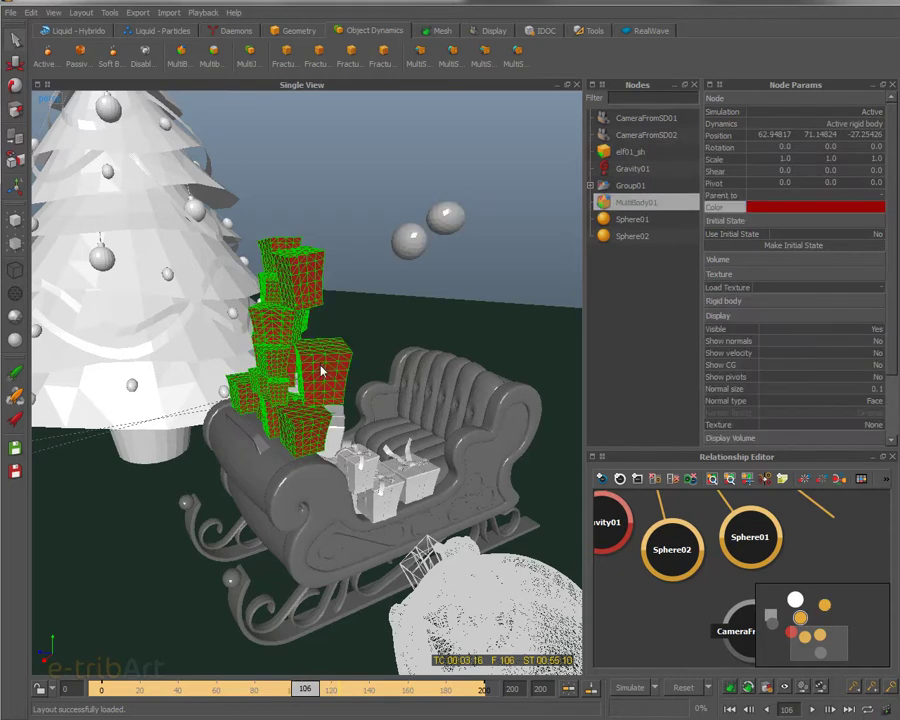
alt+drag(316, 369, 352, 372)
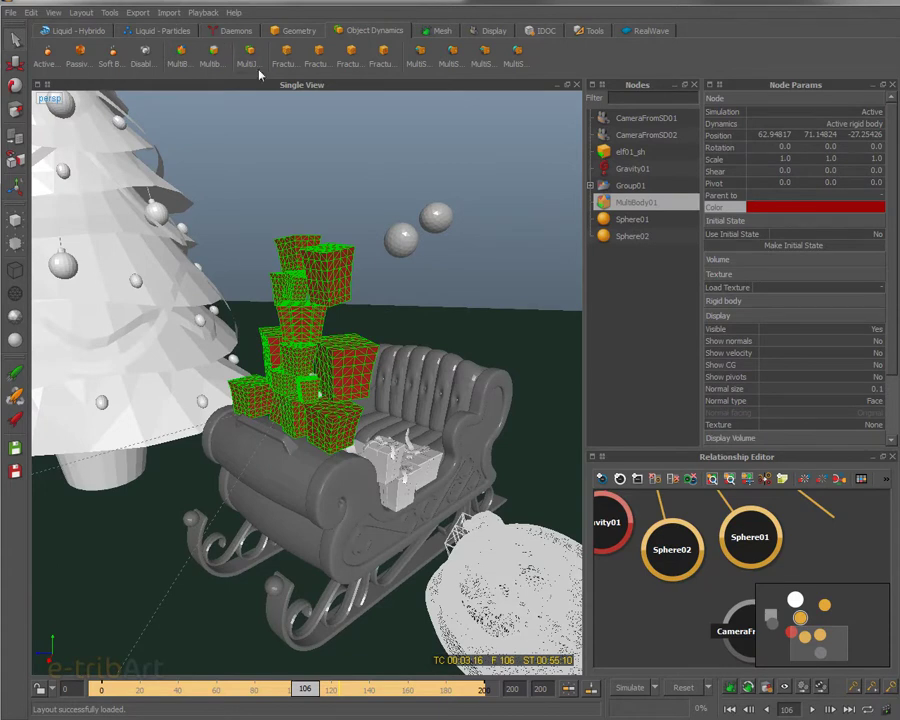
- Look up the multibody import, pick cadeau_mvt_exp01.sd in the objects folder, and leave the dialog without importing
click(167, 13)
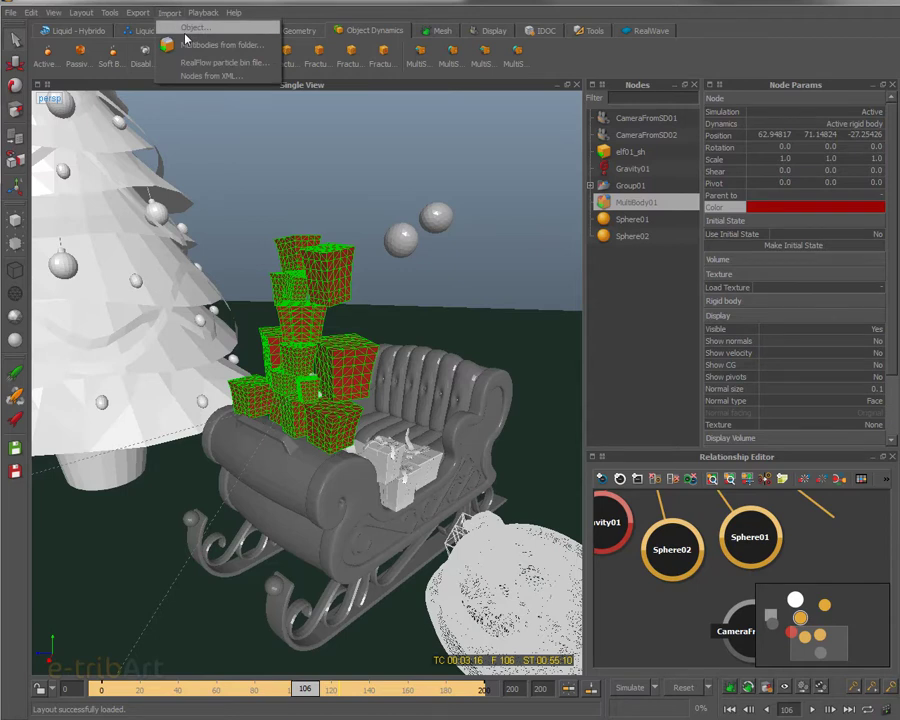
click(233, 13)
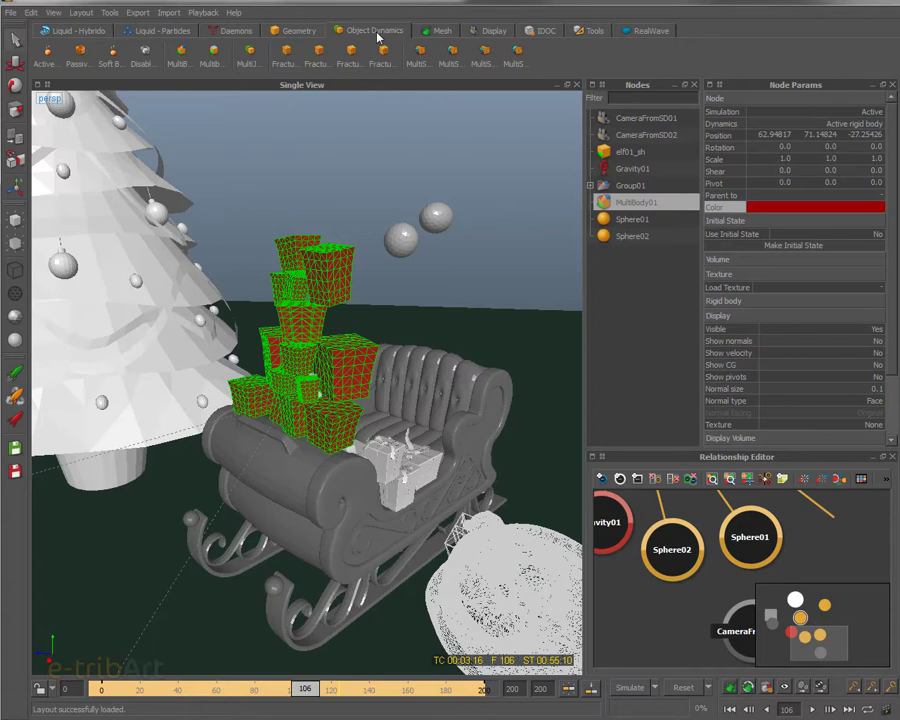
click(183, 63)
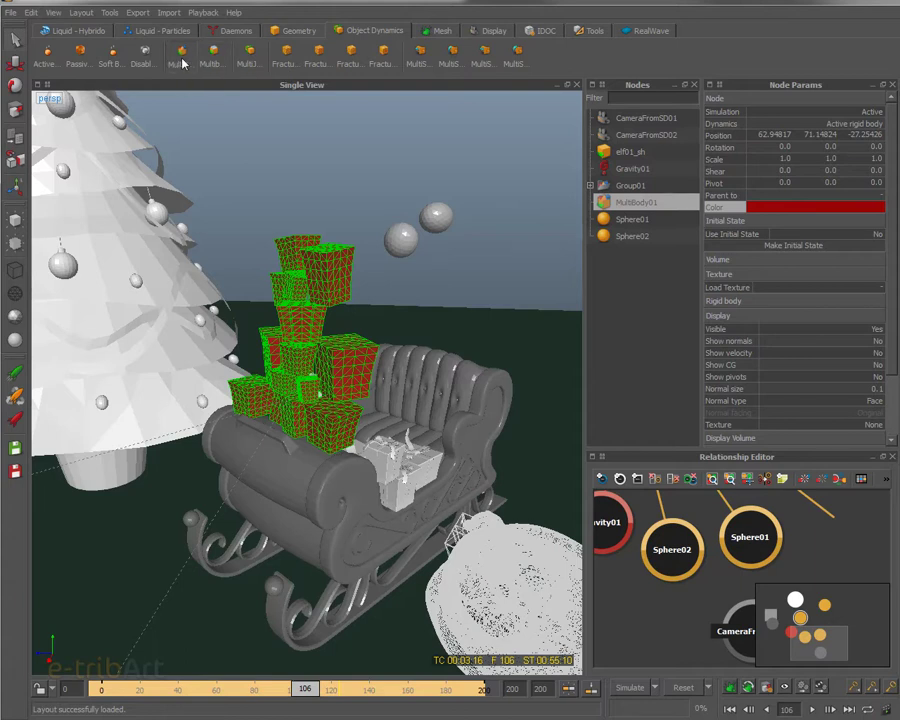
drag(349, 172, 343, 94)
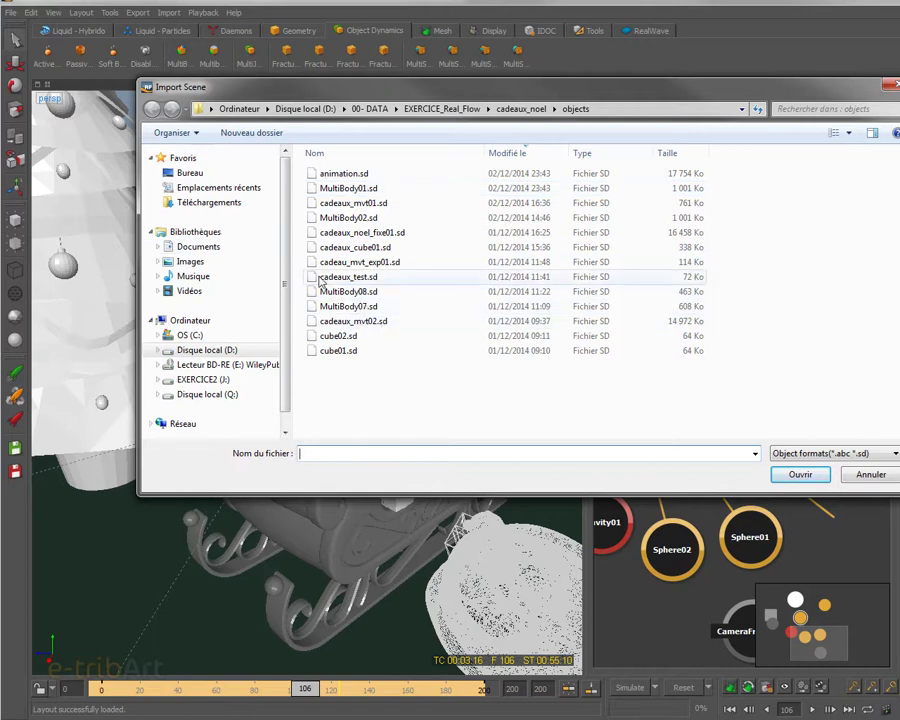
click(364, 263)
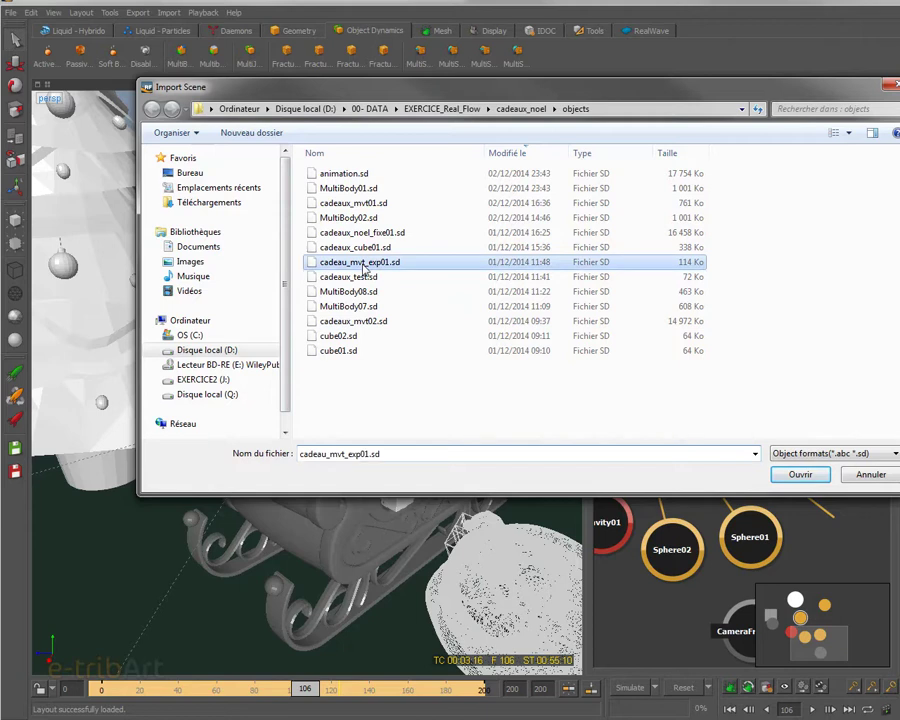
click(879, 478)
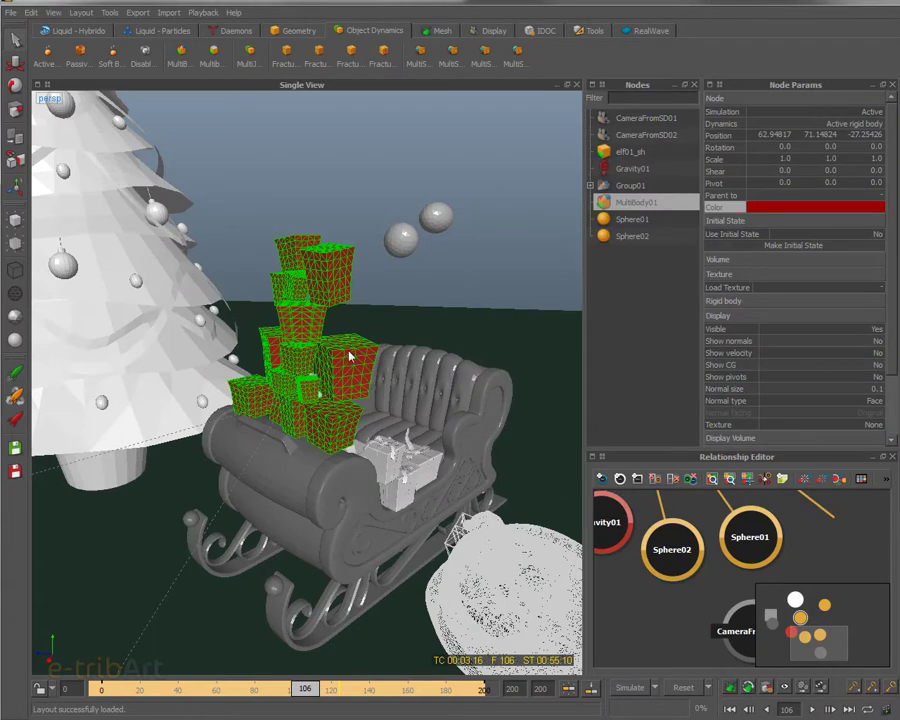
- Reselect the MultiBody01 gift pile and expand its Rigid body parameters for review
click(433, 281)
click(314, 272)
click(797, 308)
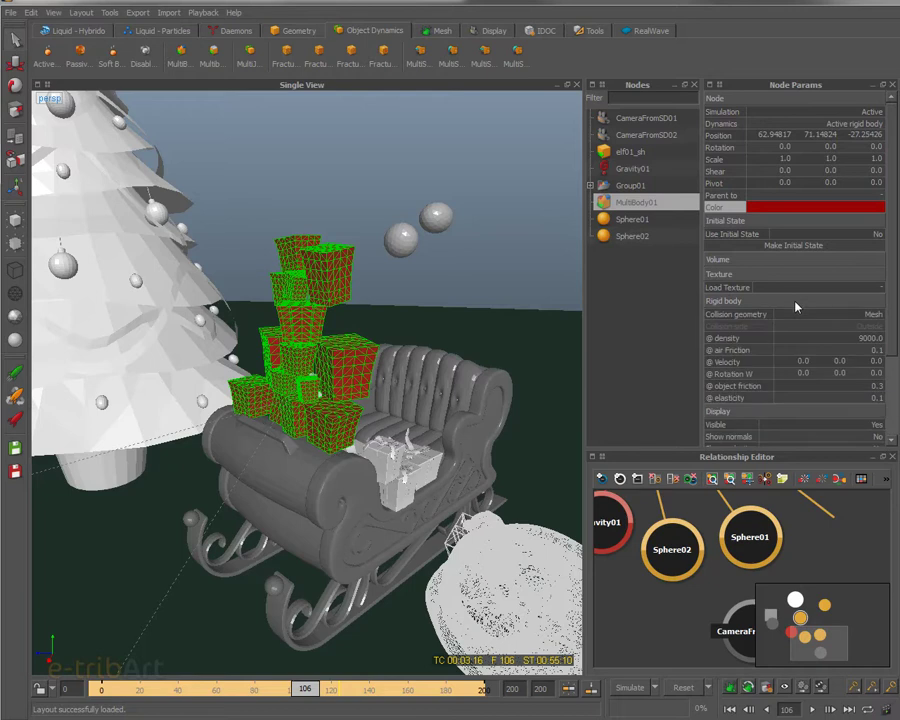
scroll(889, 335, down, 3)
scroll(889, 365, up, 1)
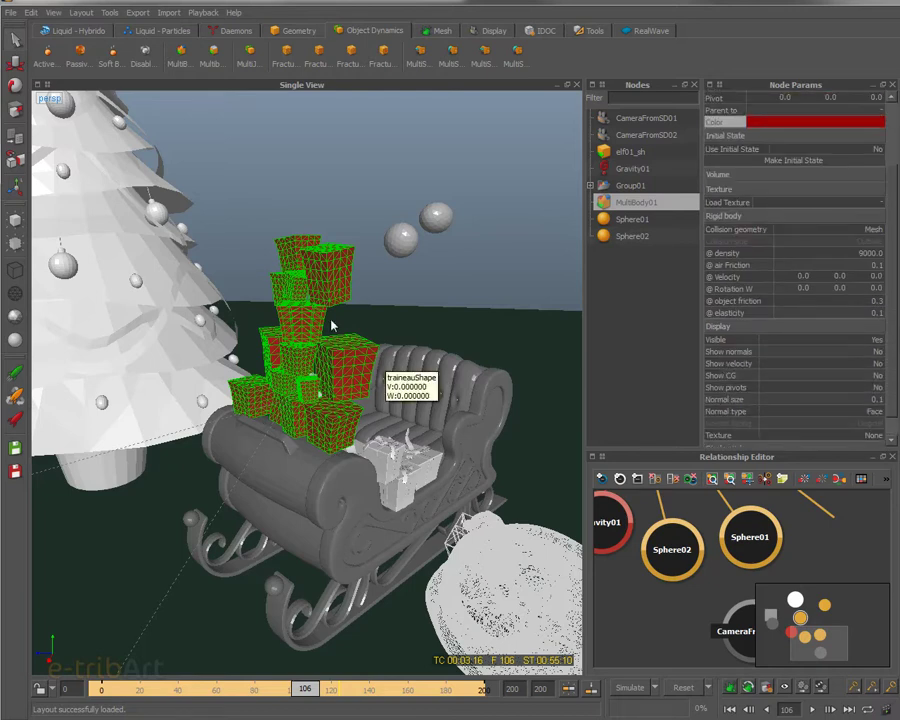
- Examine the stacked red gift cubes up close from several angles, checking the gaps and contacts between them
alt+drag(288, 342, 368, 446)
scroll(395, 328, up, 10)
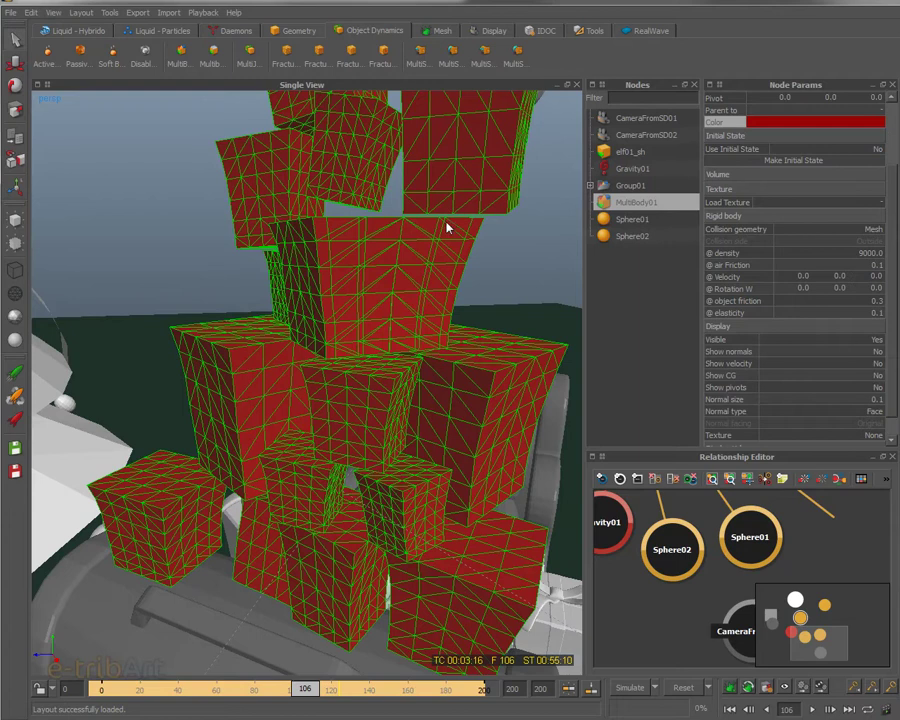
scroll(440, 242, down, 6)
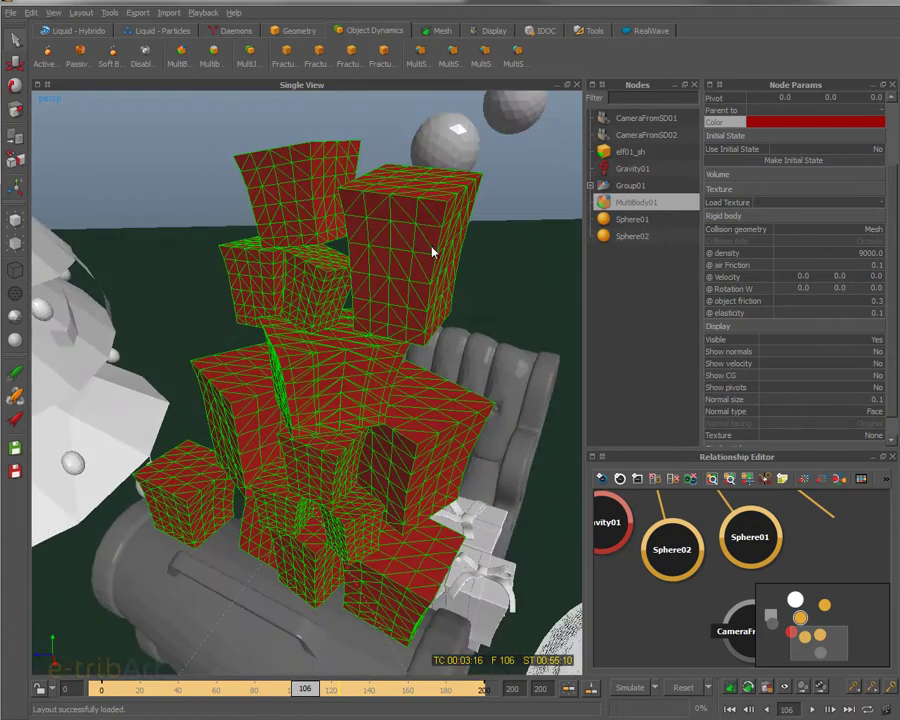
alt+drag(432, 252, 420, 247)
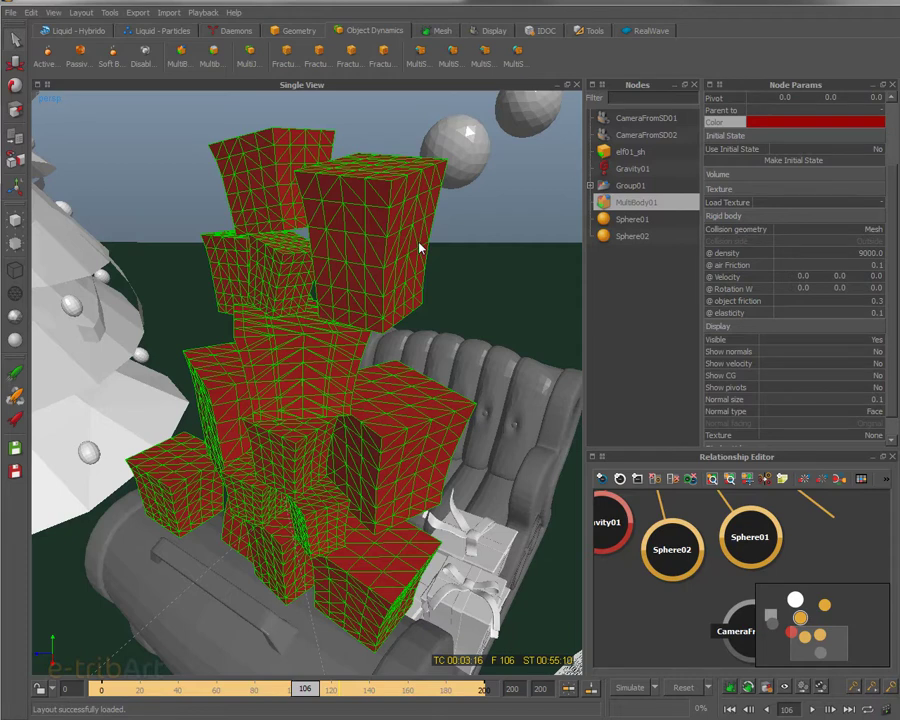
mouse_move(420, 246)
alt+mouse_down()
mouse_move(402, 245)
mouse_move(416, 242)
alt+mouse_up()
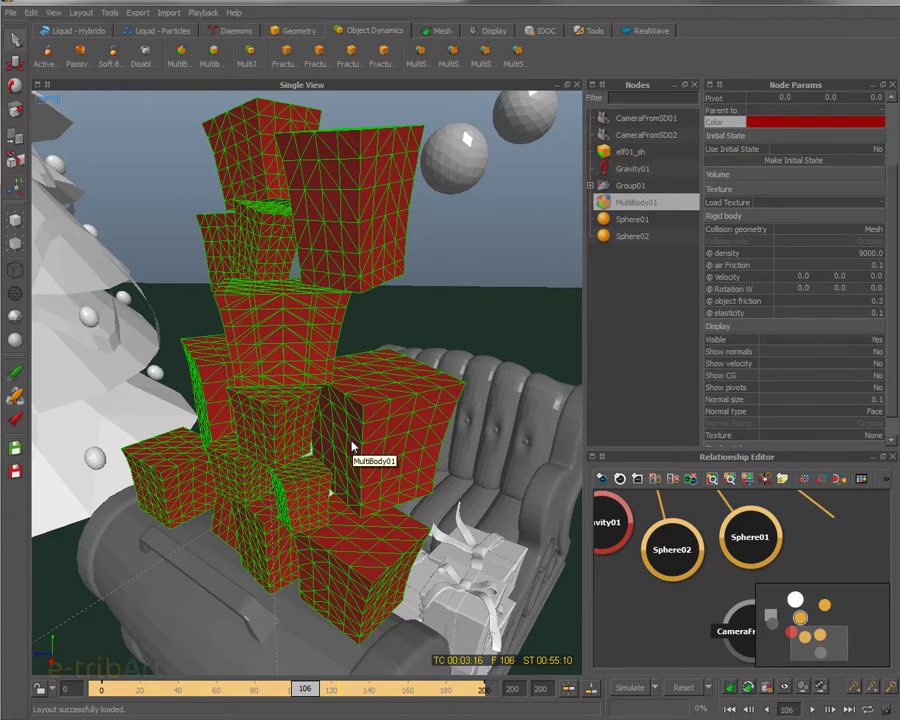
scroll(358, 440, down, 2)
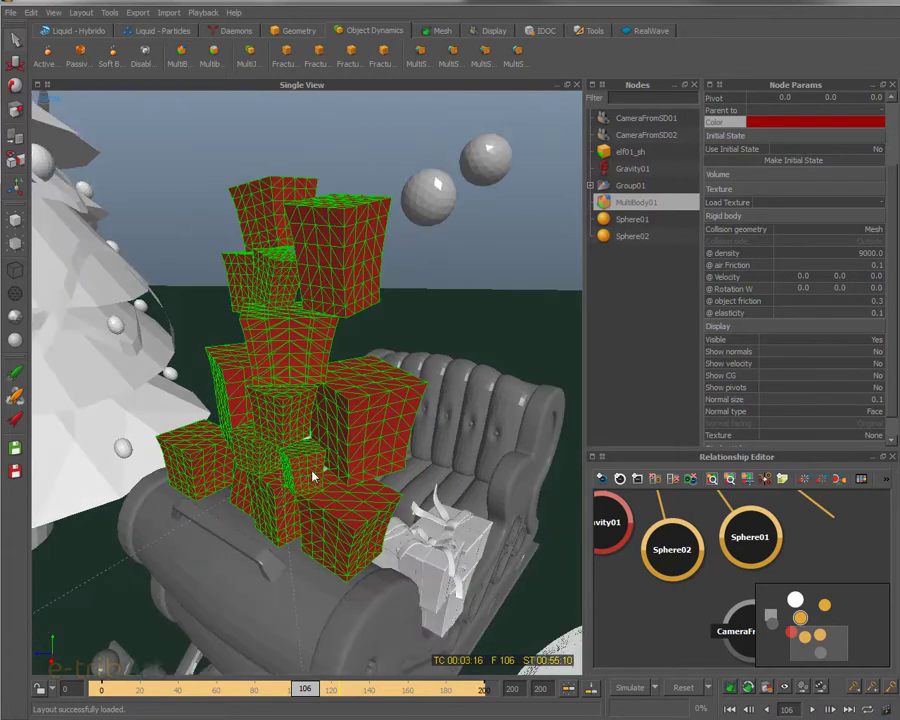
alt+drag(322, 452, 326, 428)
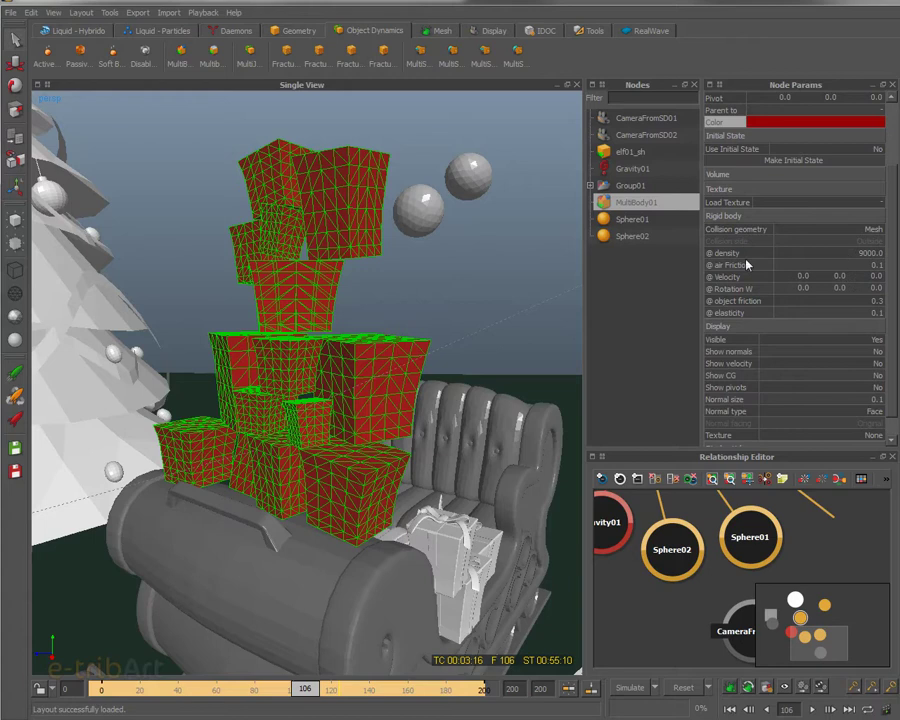
- Set MultiBody01's density to 9000 and open its elasticity value for editing
double_click(860, 253)
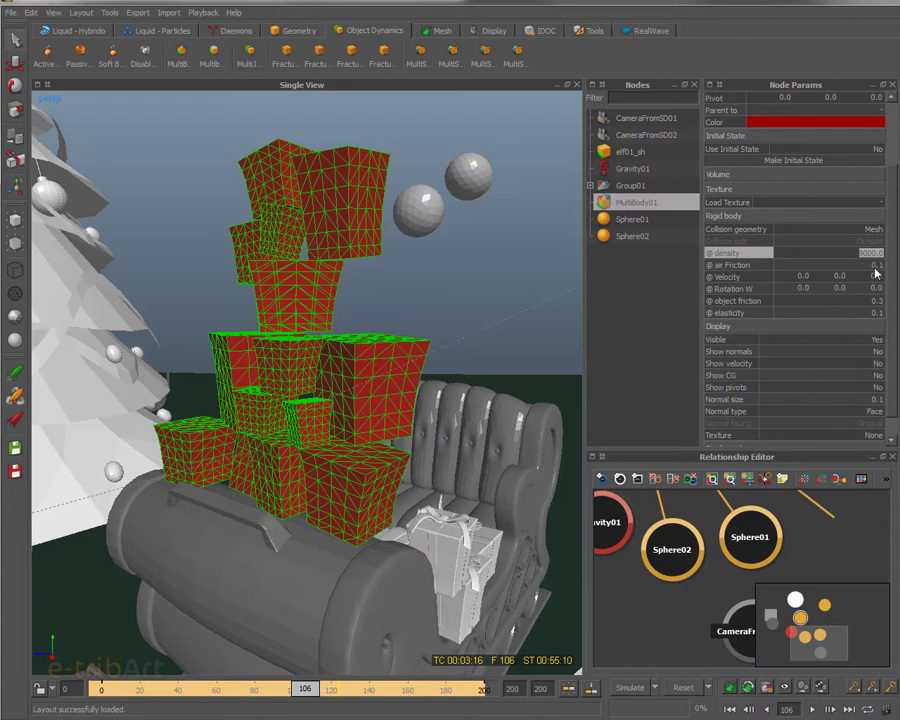
text(9000)
key(Tab)
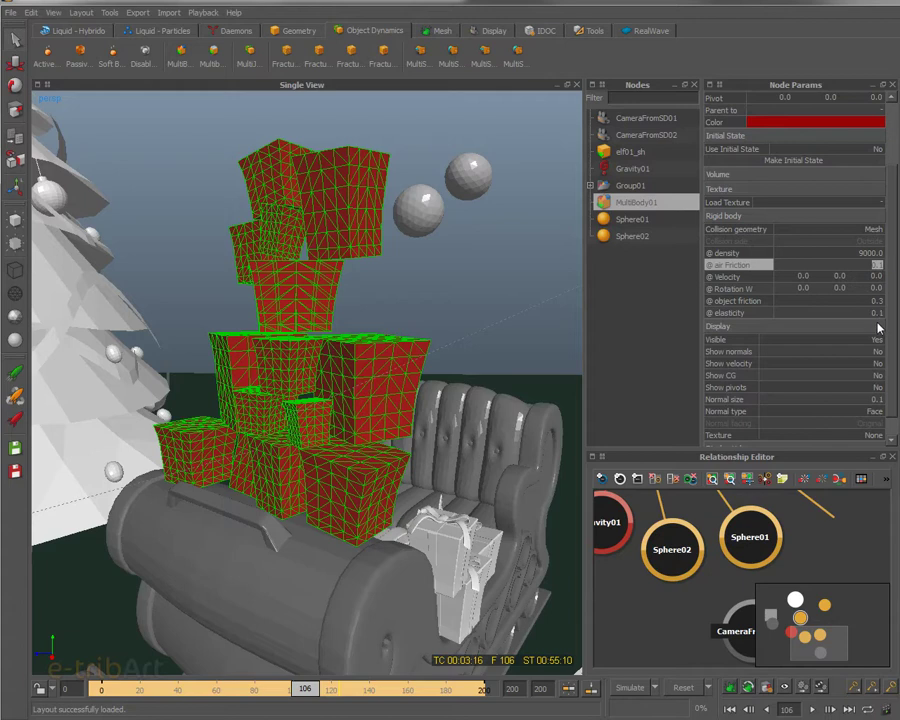
click(877, 313)
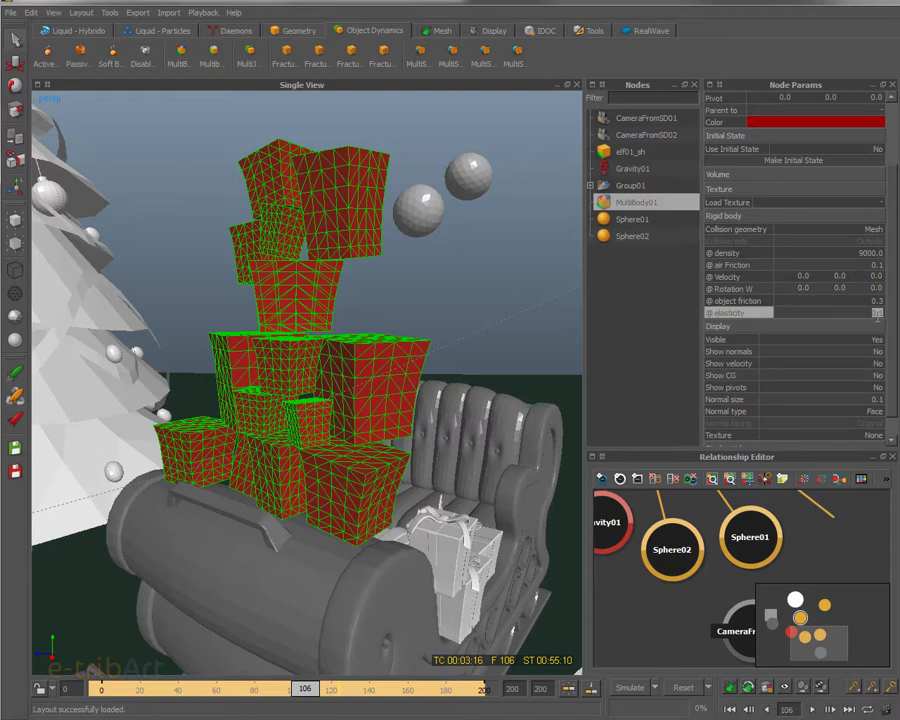
double_click(877, 313)
- Play the simulation from frame 106, stop it at frame 133, and examine the scattered gifts around the sleigh
alt+drag(343, 357, 318, 384)
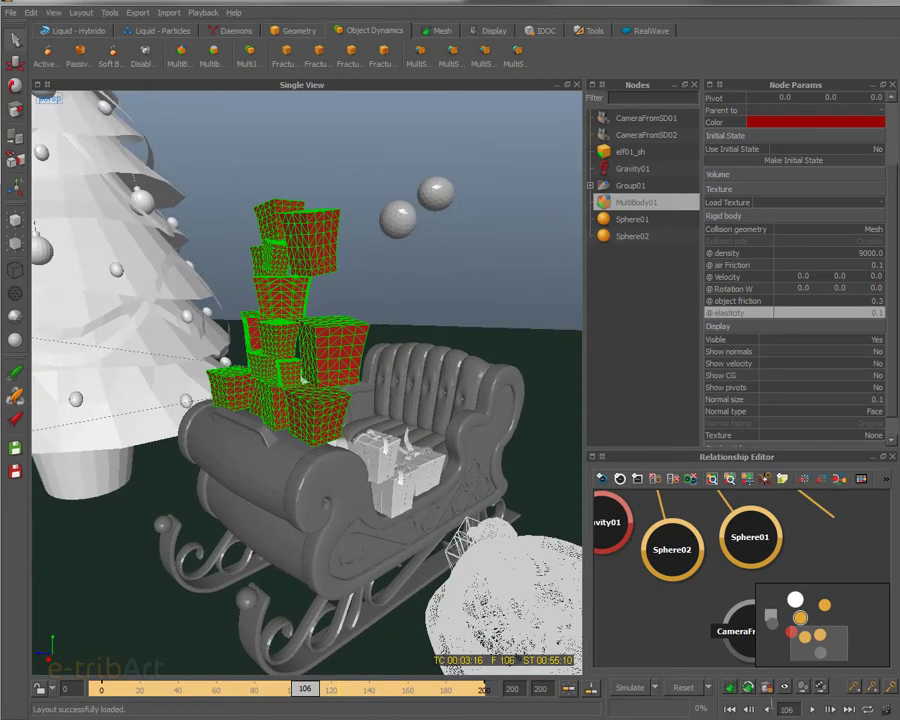
click(812, 709)
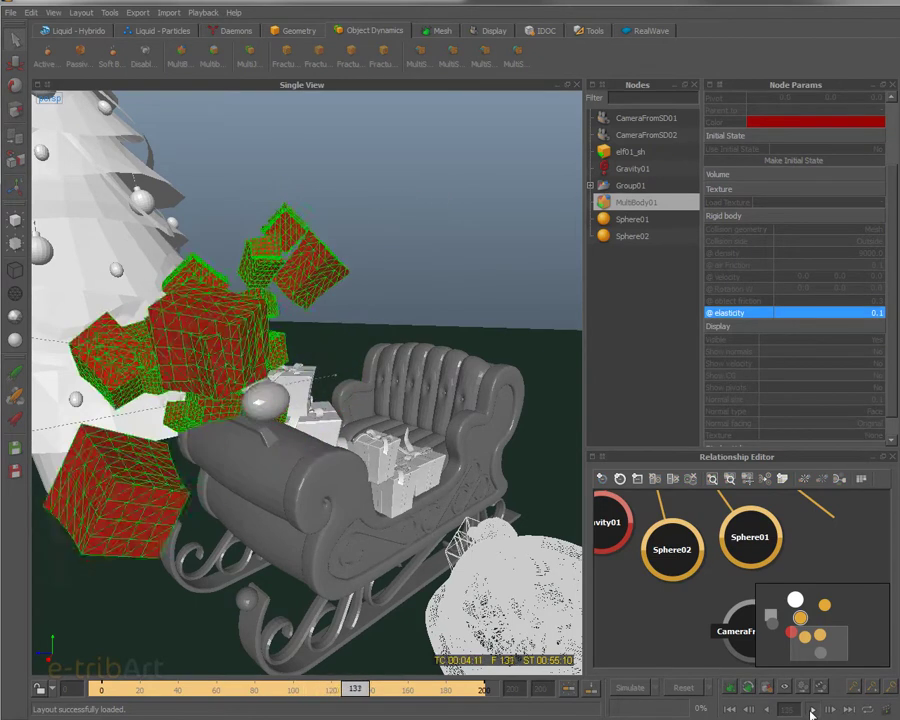
click(812, 710)
alt+drag(355, 545, 410, 530)
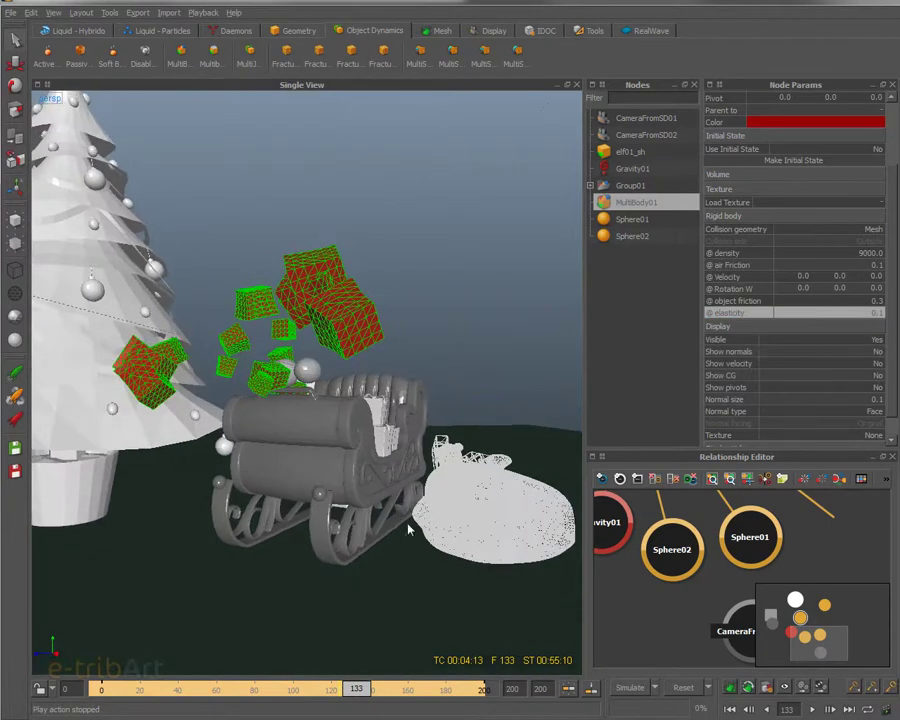
- Play the simulation from frame 133, stop it at frame 144, and view the scattered gifts from above
click(813, 710)
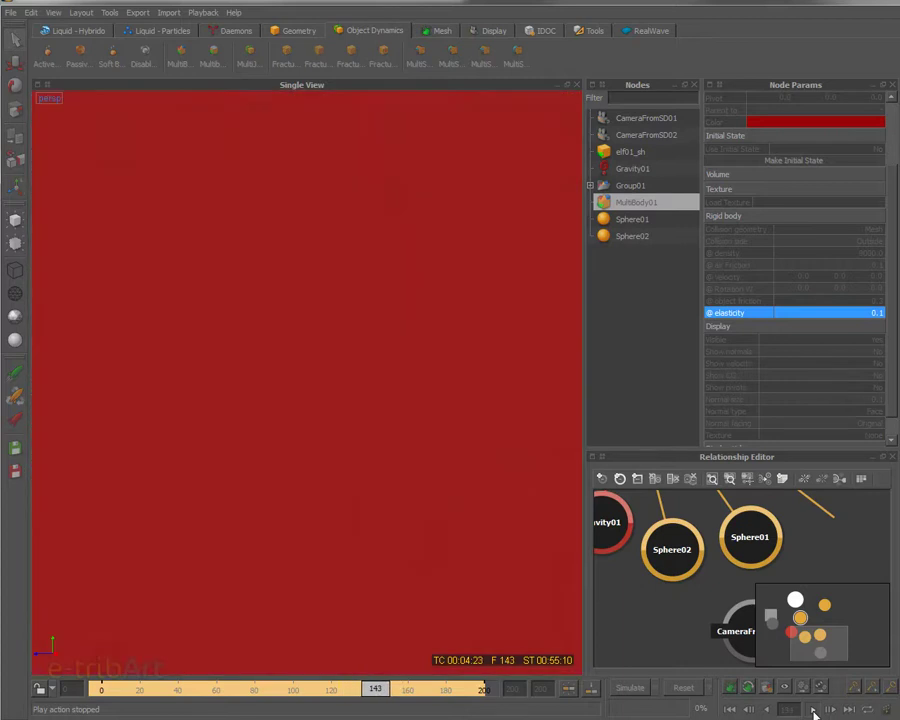
click(813, 710)
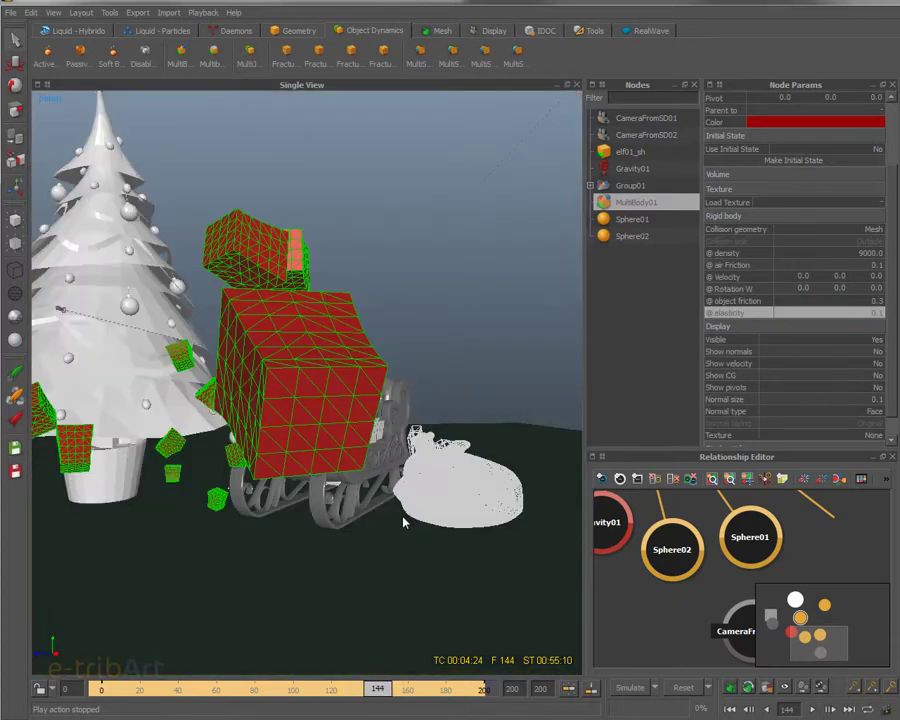
middle_drag(421, 522, 408, 542)
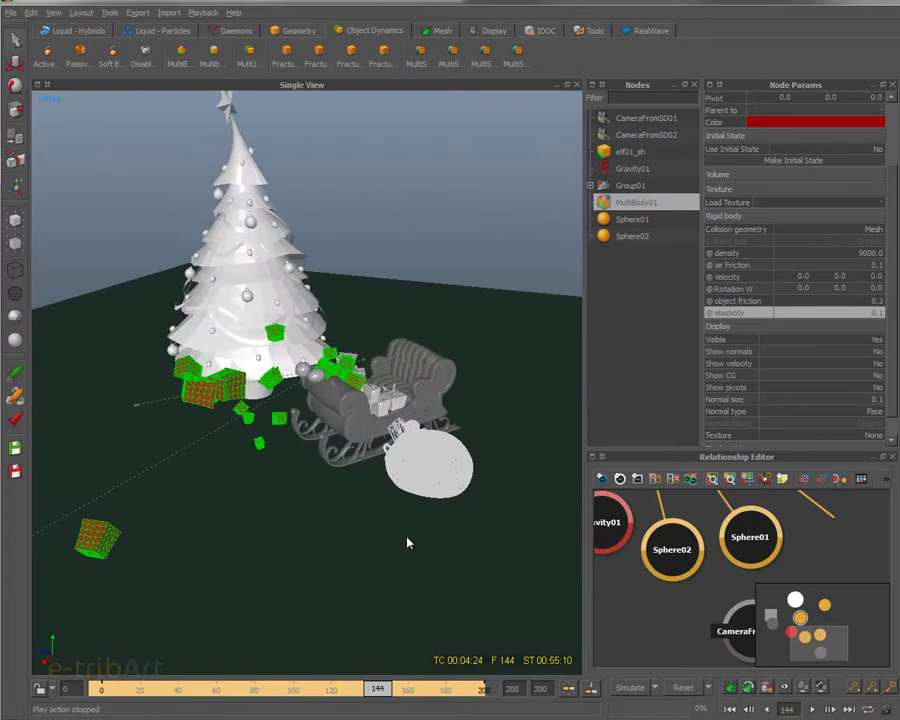
- Resume playback to frame 171 and examine the fallen gifts around and inside the sleigh from several angles
click(813, 709)
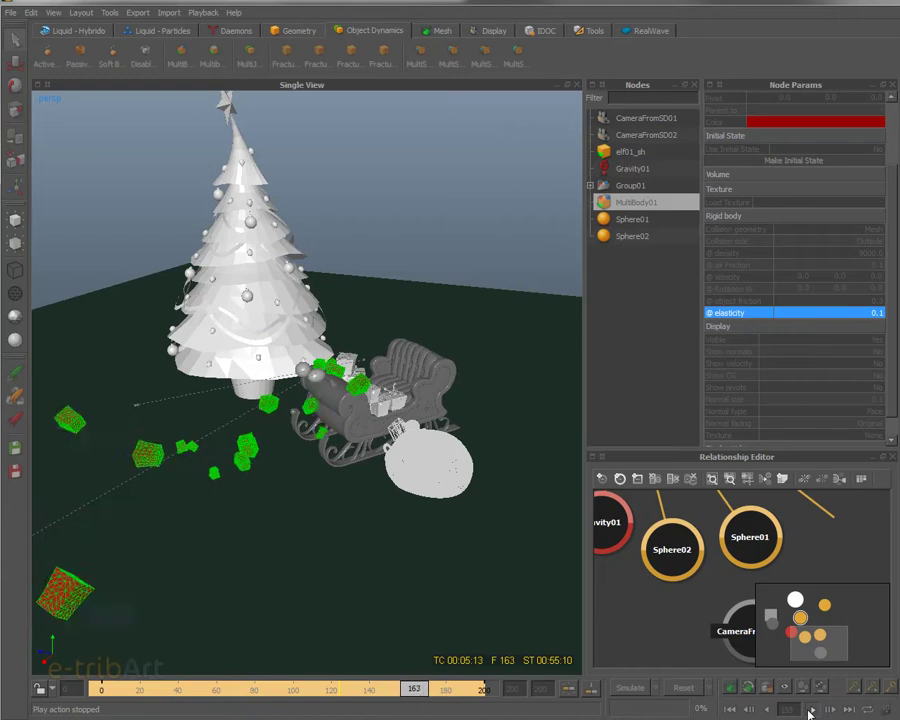
click(810, 710)
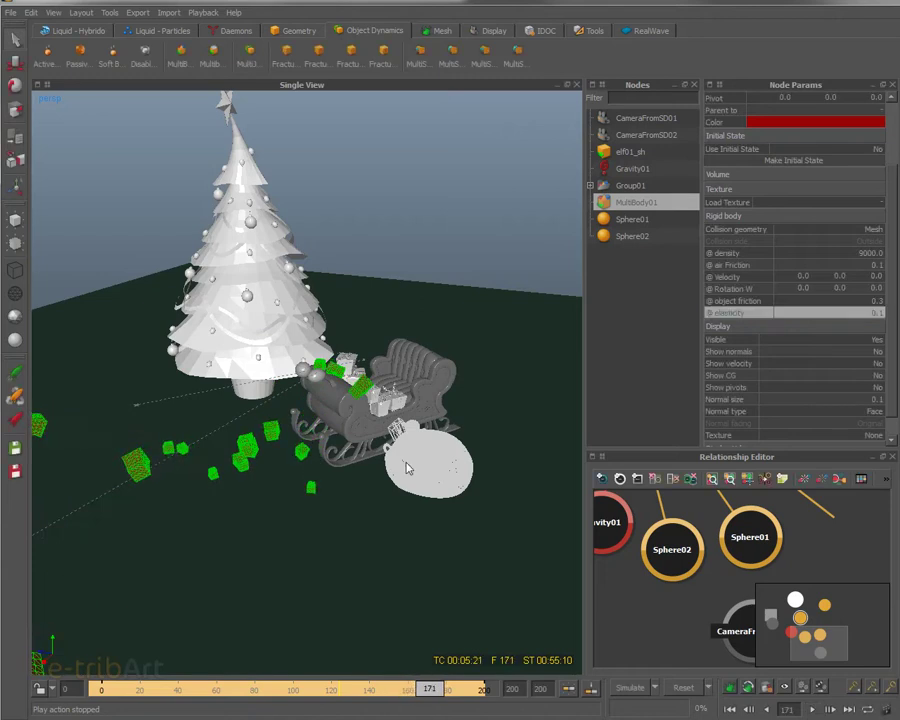
alt+drag(405, 432, 403, 437)
scroll(403, 435, up, 3)
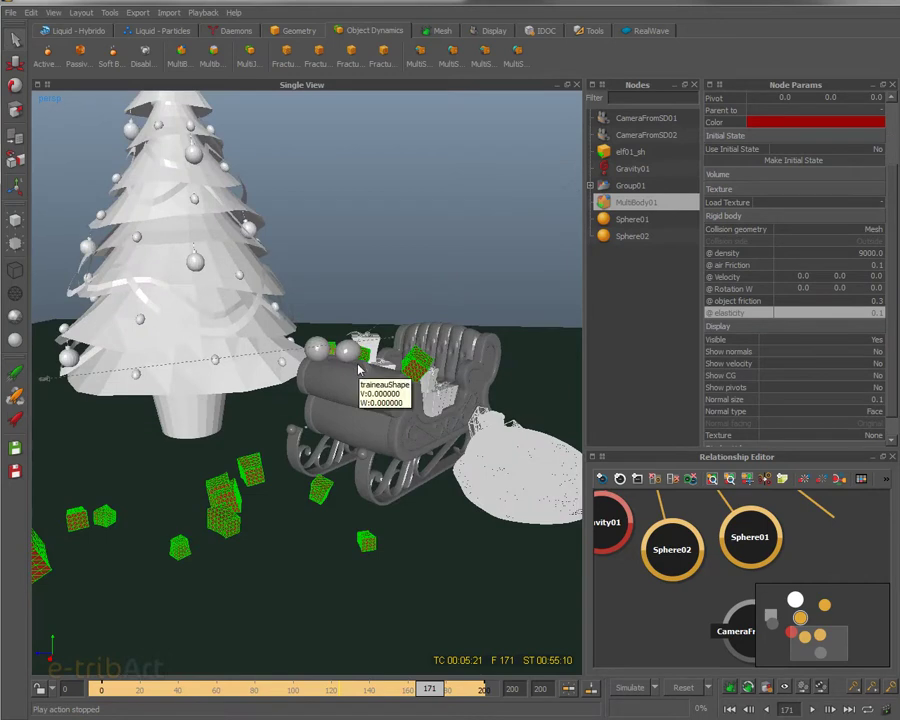
alt+drag(303, 490, 395, 480)
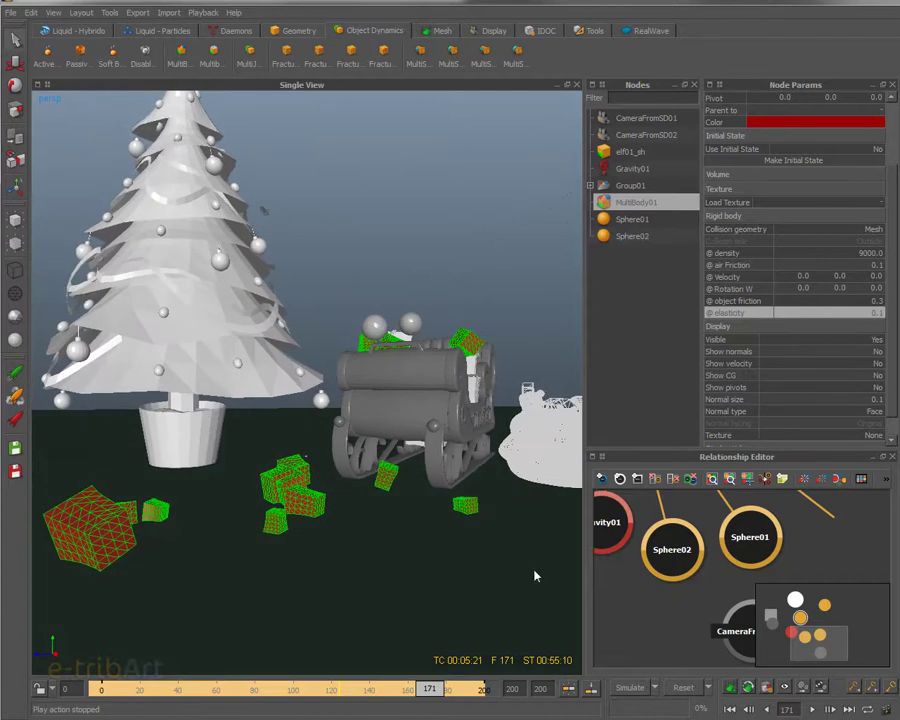
- Continue playback to frame 187, return to frame 95 with the gifts still stacked, and replay the collision
click(815, 710)
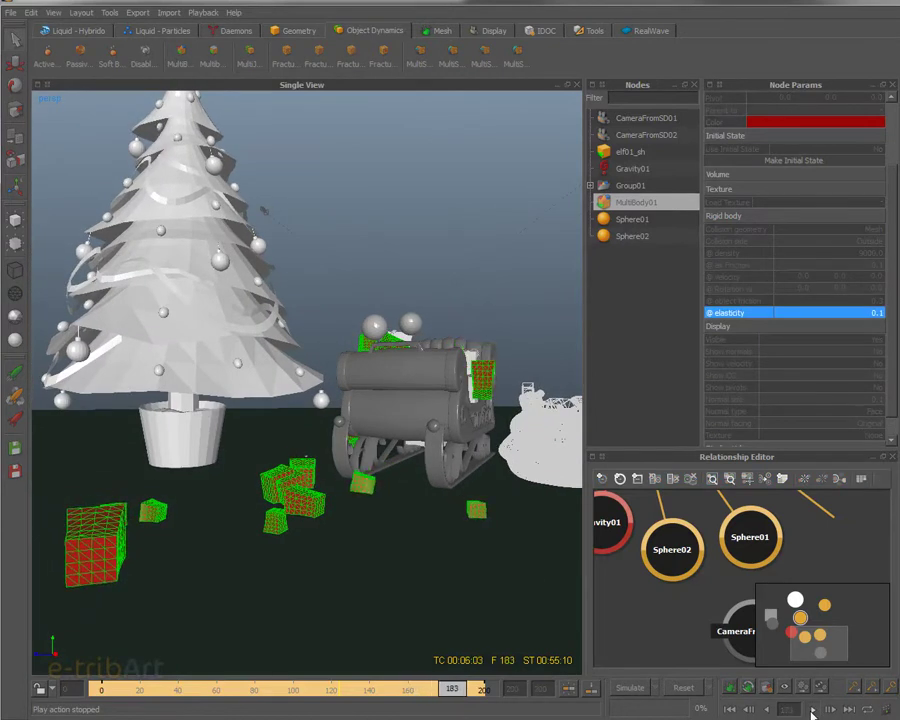
click(812, 710)
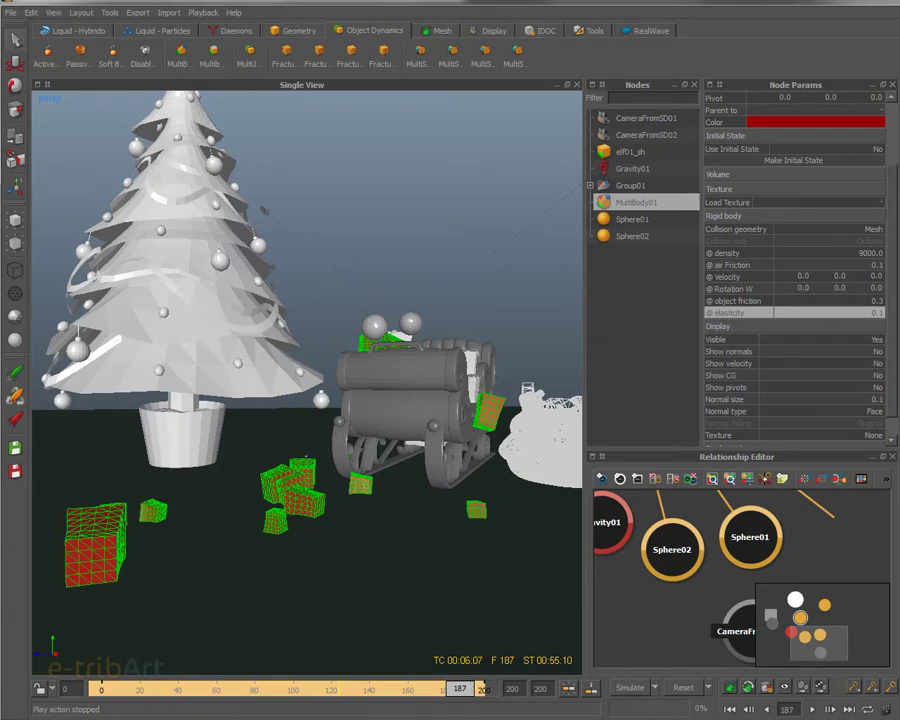
click(283, 688)
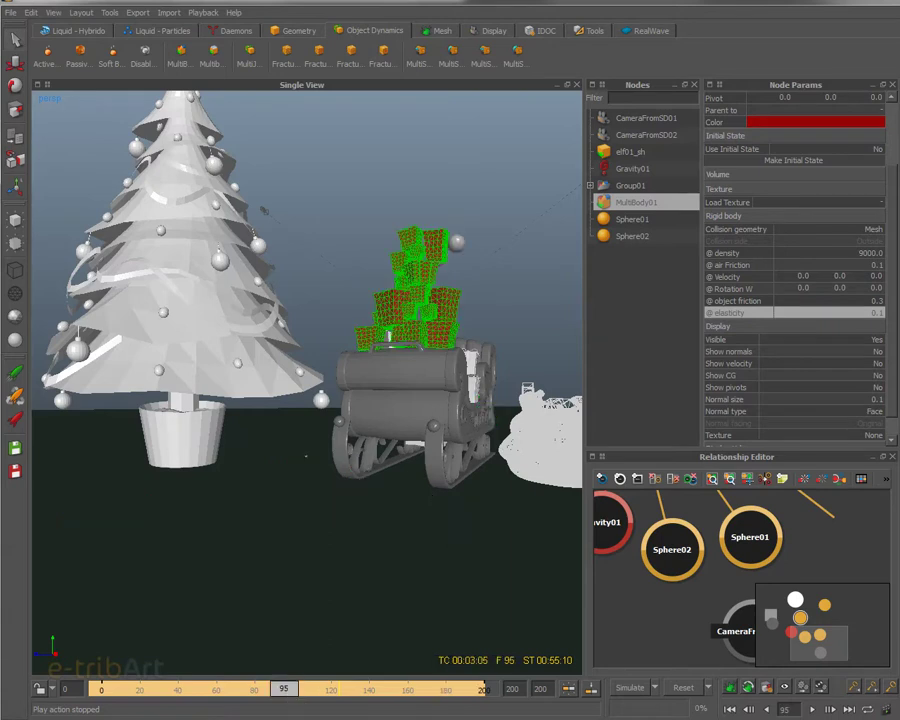
click(811, 709)
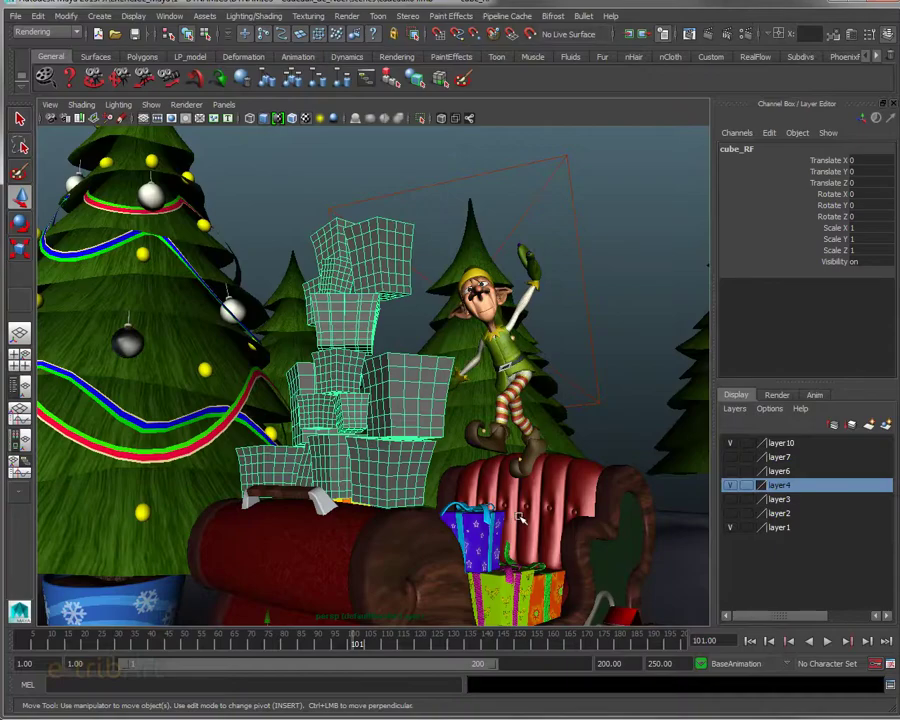
- In Maya, play the imported gift animation from frame 101, stop at frame 129, and view the flying cubes from another side
click(830, 643)
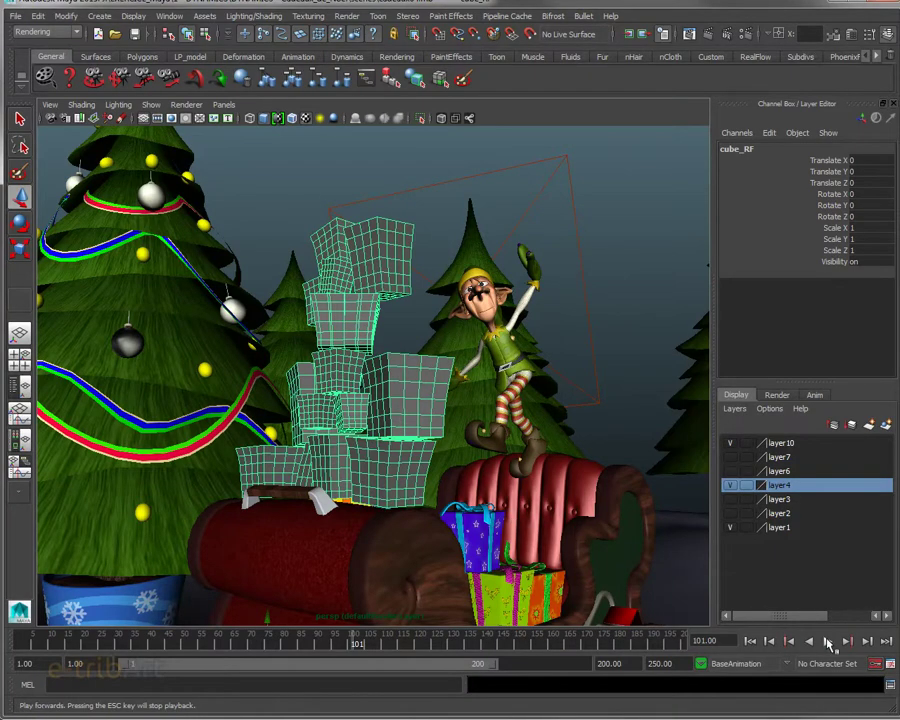
click(829, 642)
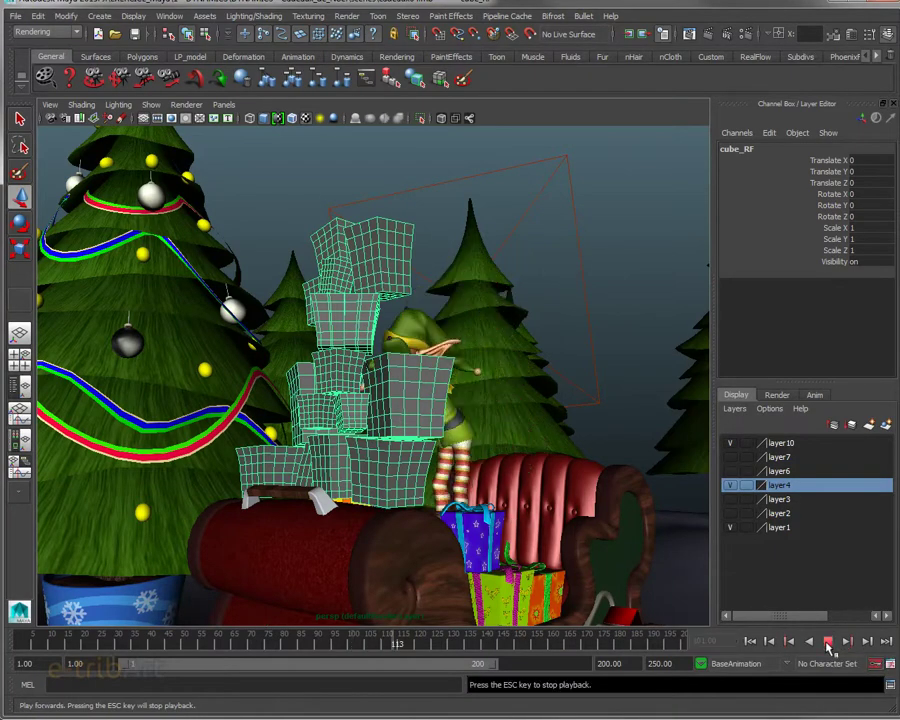
click(829, 642)
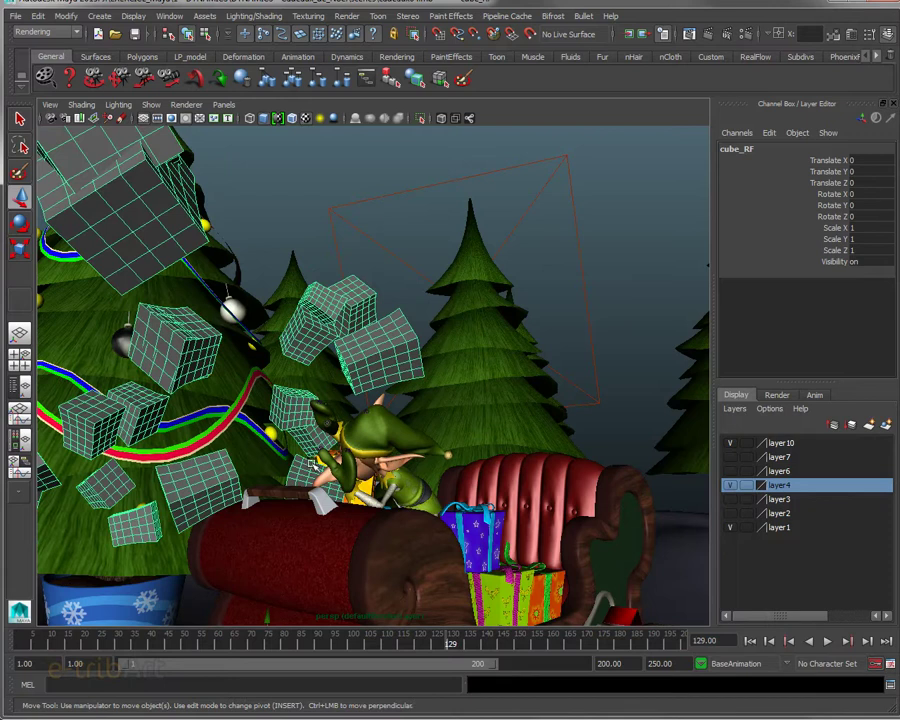
alt+drag(312, 465, 360, 383)
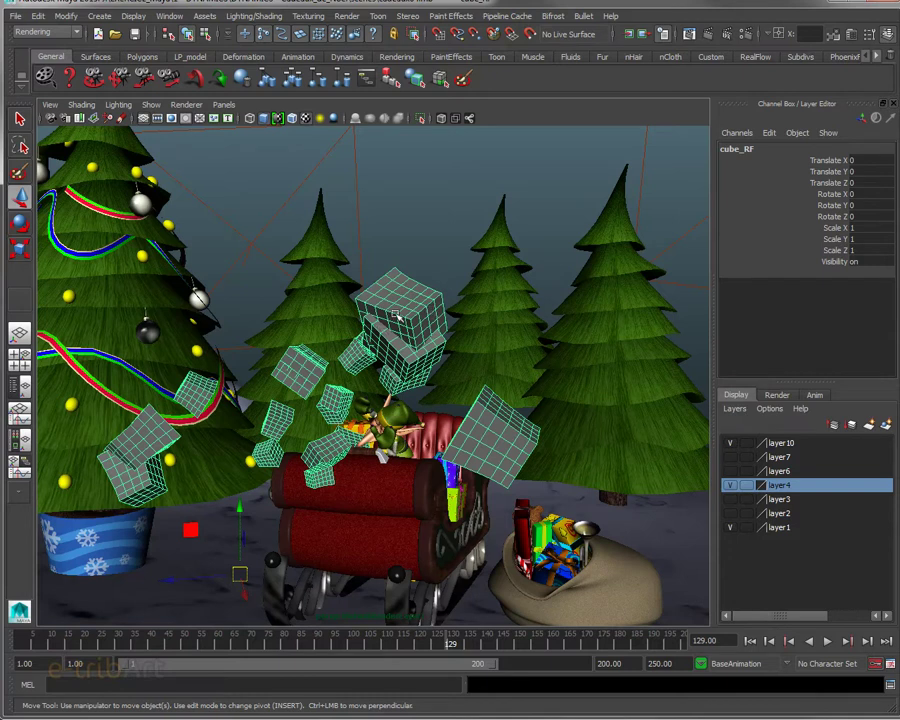
- Select pCube1, the large gift cube above the sleigh, and examine its position from several angles
click(432, 312)
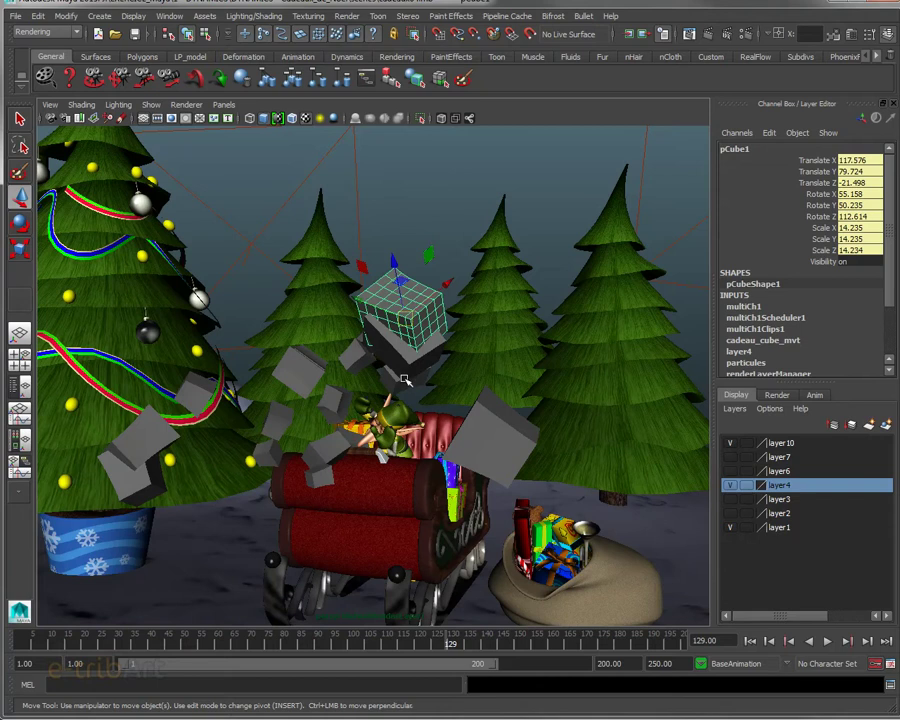
alt+drag(404, 379, 480, 420)
alt+middle_drag(480, 420, 318, 380)
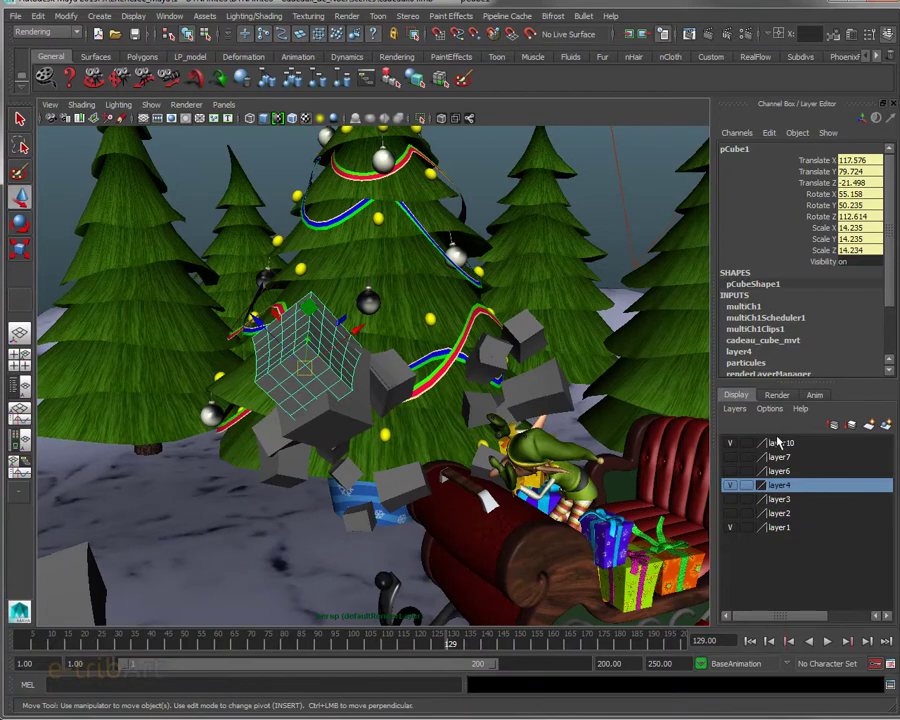
alt+drag(470, 420, 572, 455)
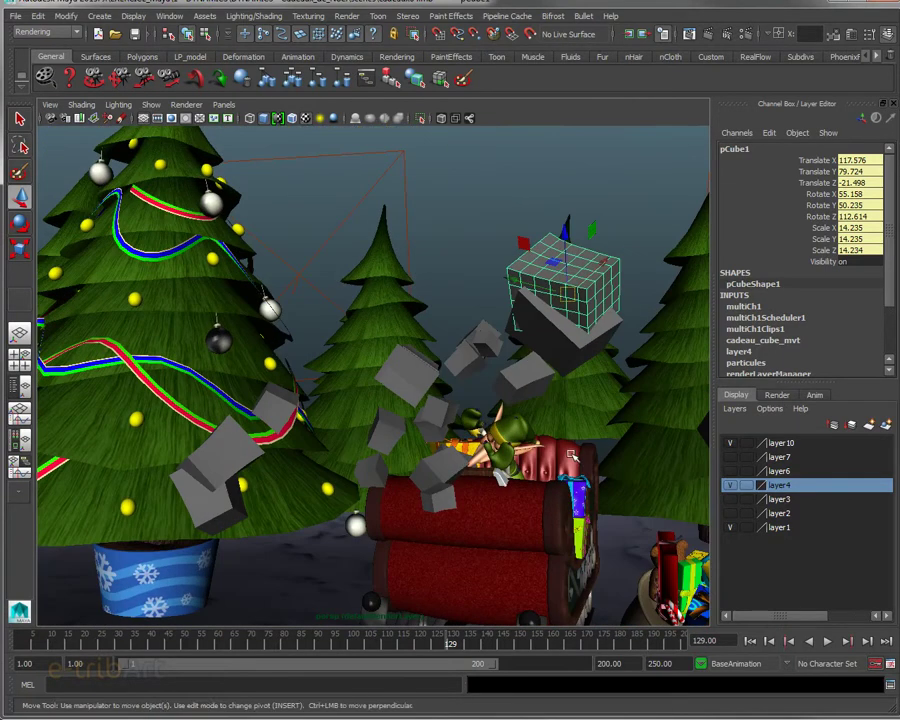
- Try moving gift cube pCube3 away from its neighbours at frame 129, and undo the move
click(415, 382)
alt+drag(414, 381, 414, 404)
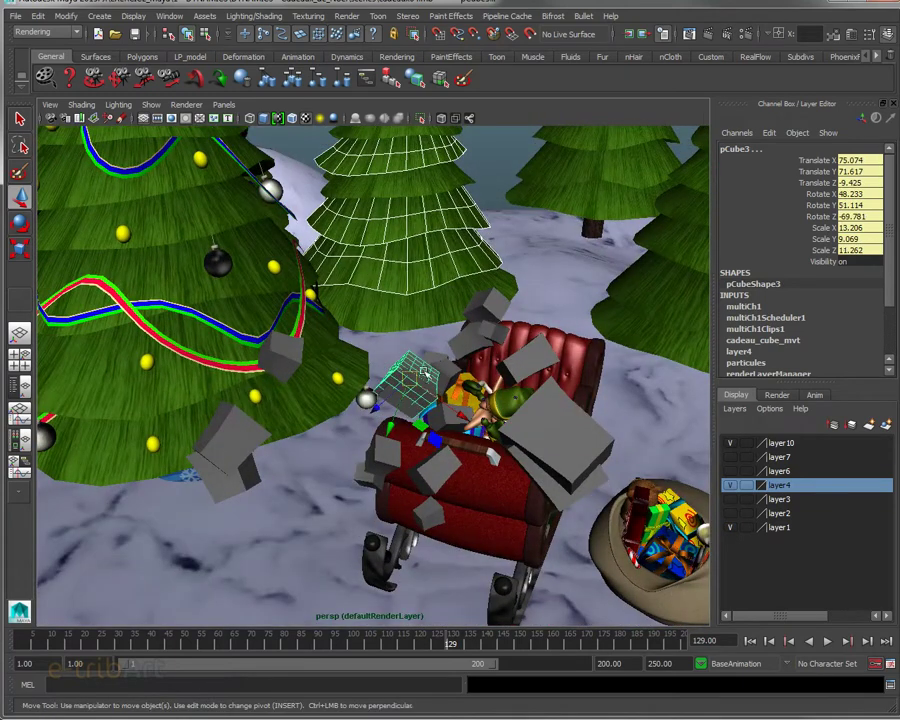
click(426, 400)
drag(456, 437, 404, 398)
key(ctrl+z)
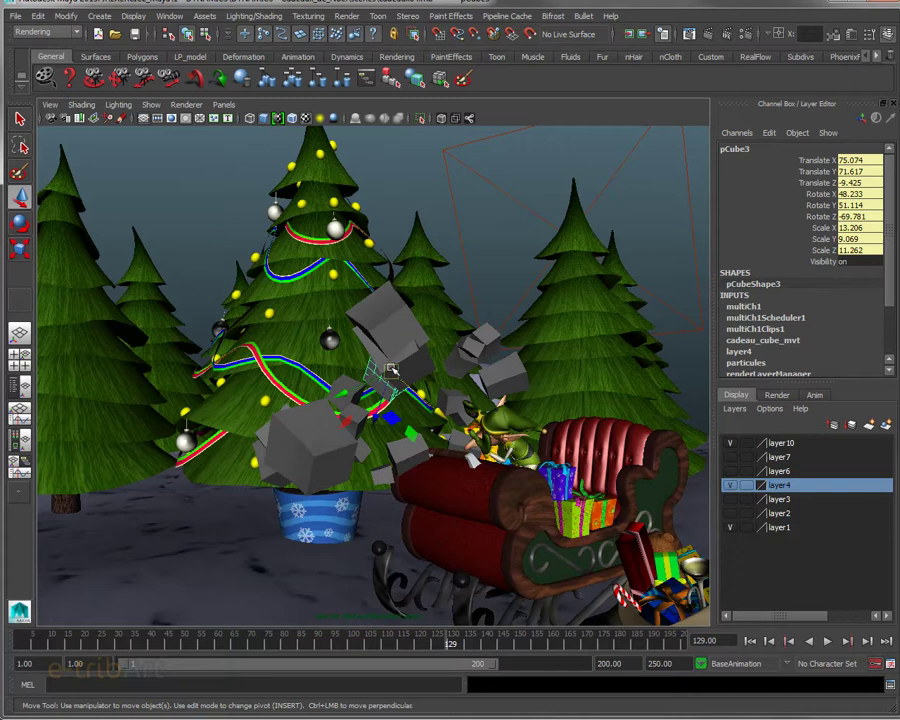
- Display the animation layers and make AnimLayer1 the active layer
alt+drag(394, 331, 475, 410)
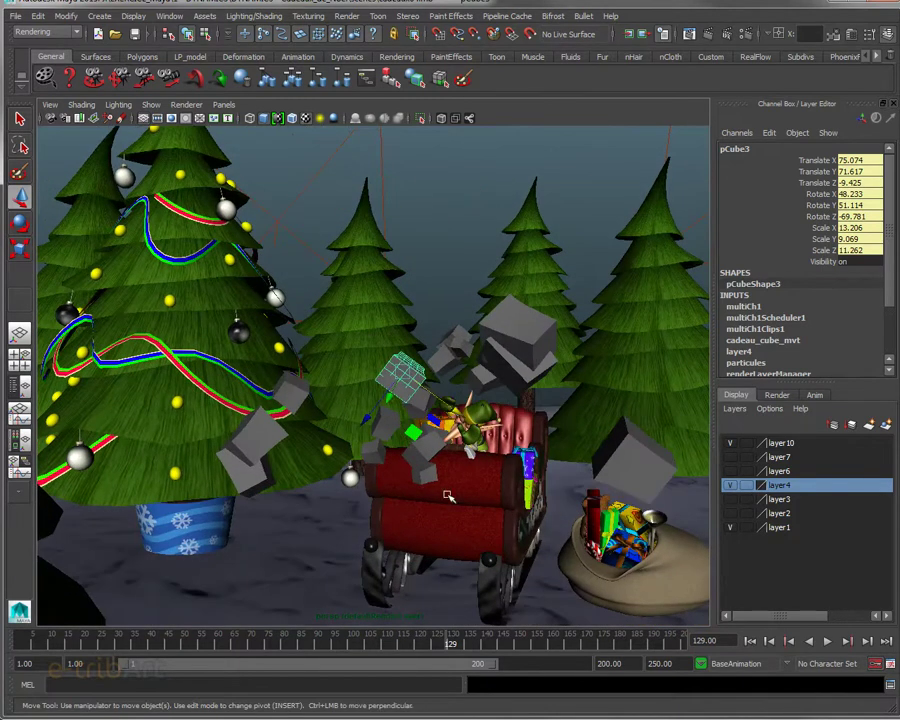
click(777, 394)
click(815, 394)
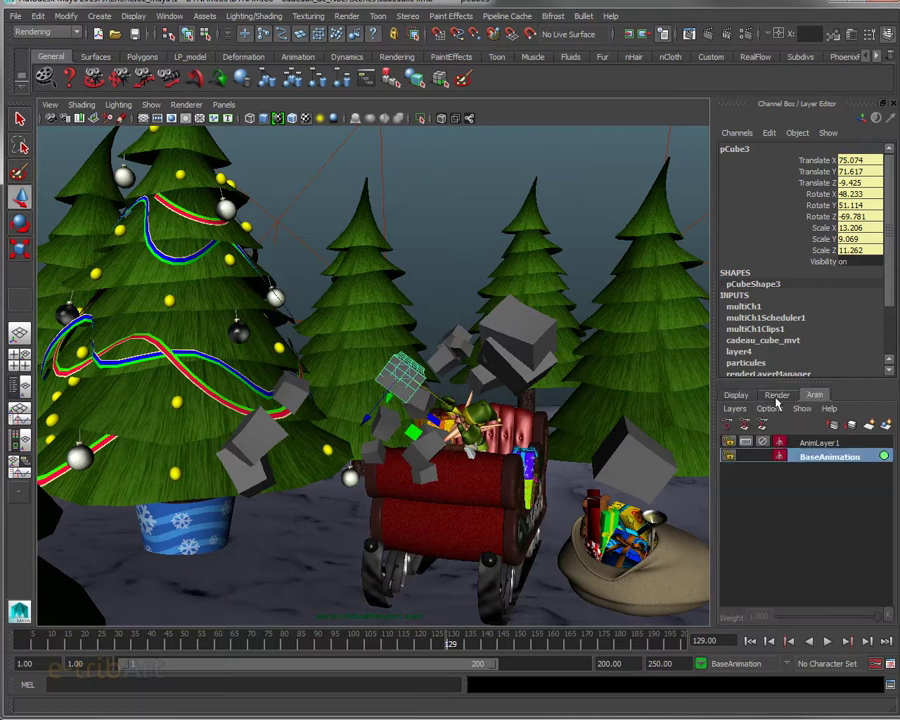
click(818, 444)
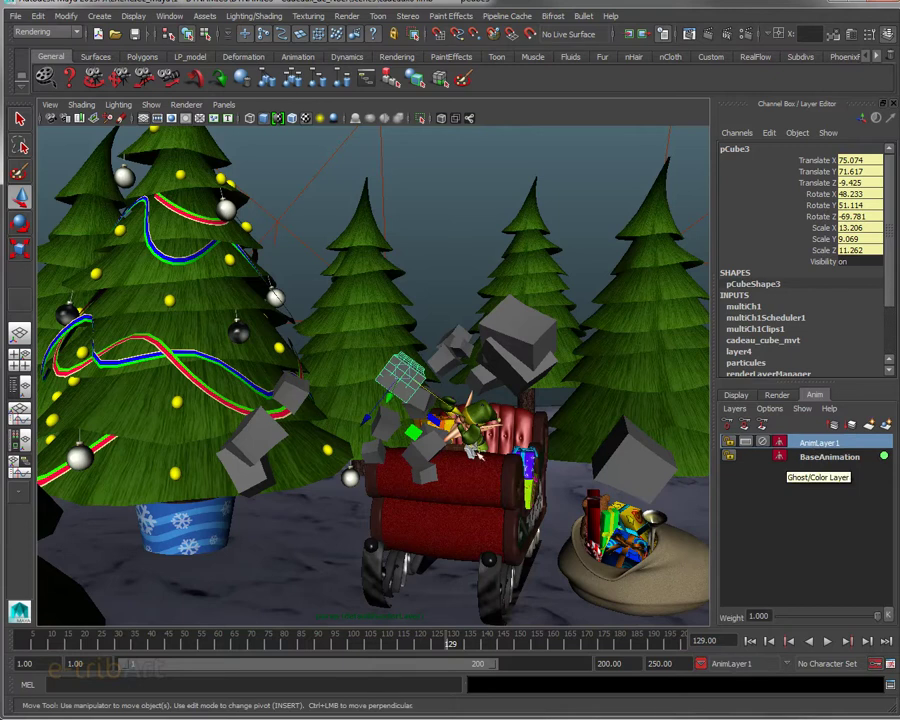
- Select the large gift cube pCube1 and examine the flying cubes around the sleigh from both sides and up close
click(530, 345)
alt+drag(528, 348, 475, 370)
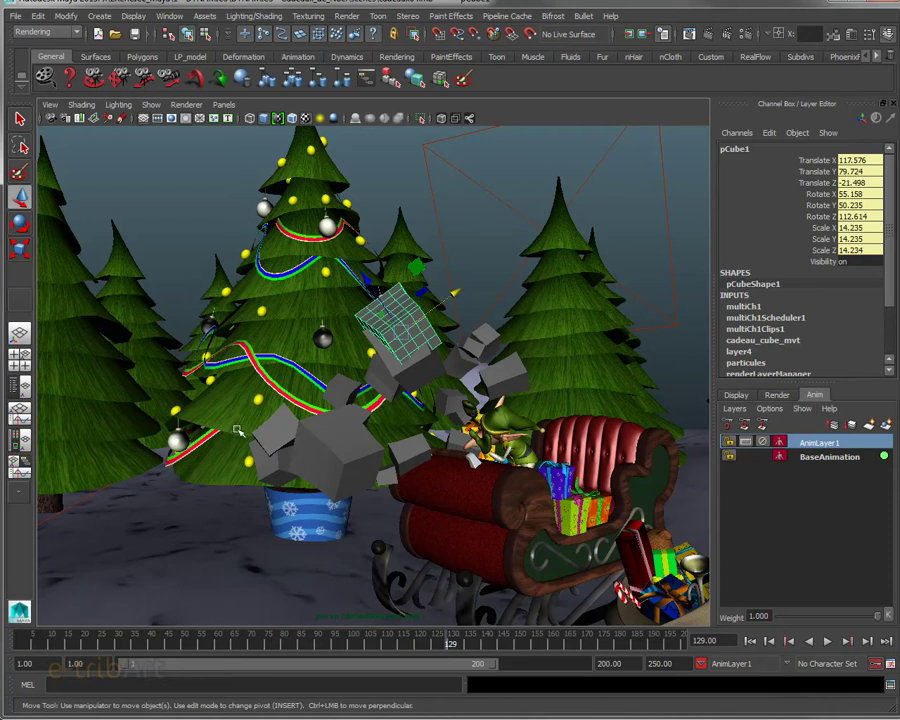
alt+drag(168, 303, 296, 428)
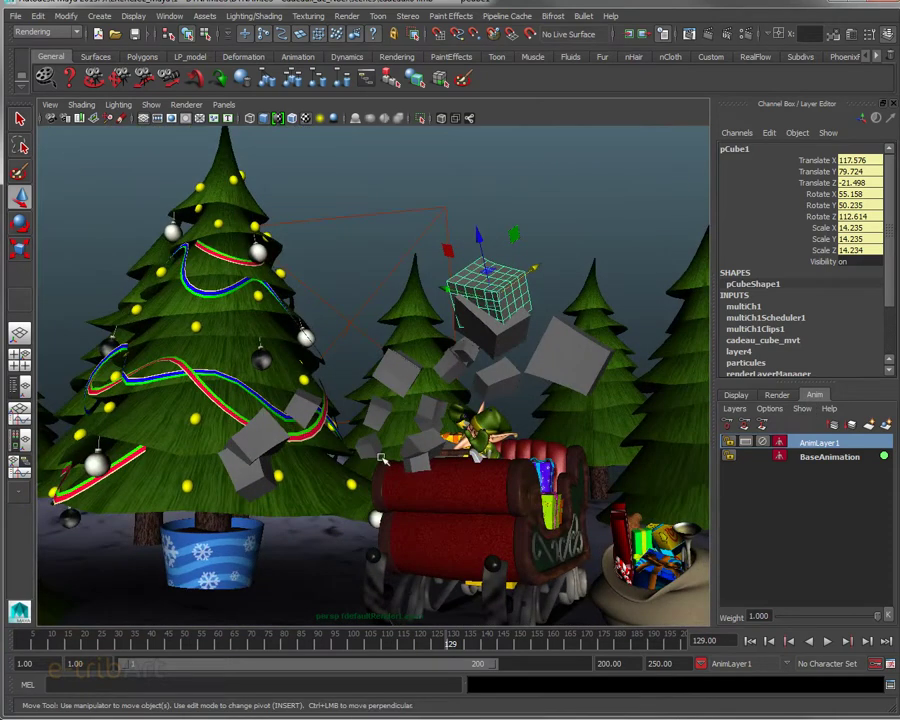
scroll(416, 478, up, 5)
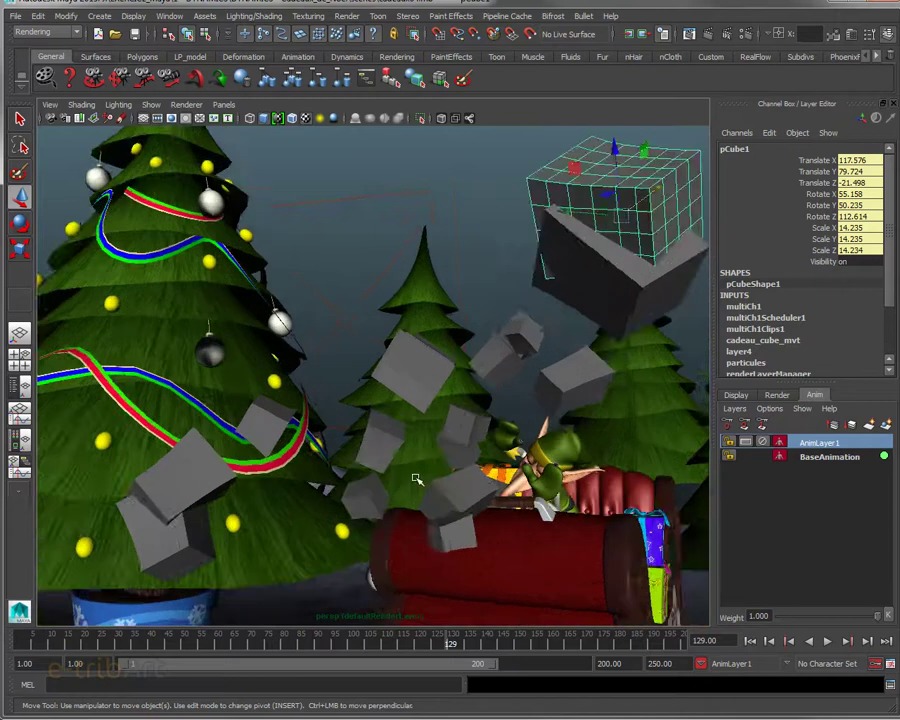
alt+middle_drag(406, 478, 386, 377)
- Select the small gift cube pCube16 and examine its position against the front of the sleigh
click(446, 446)
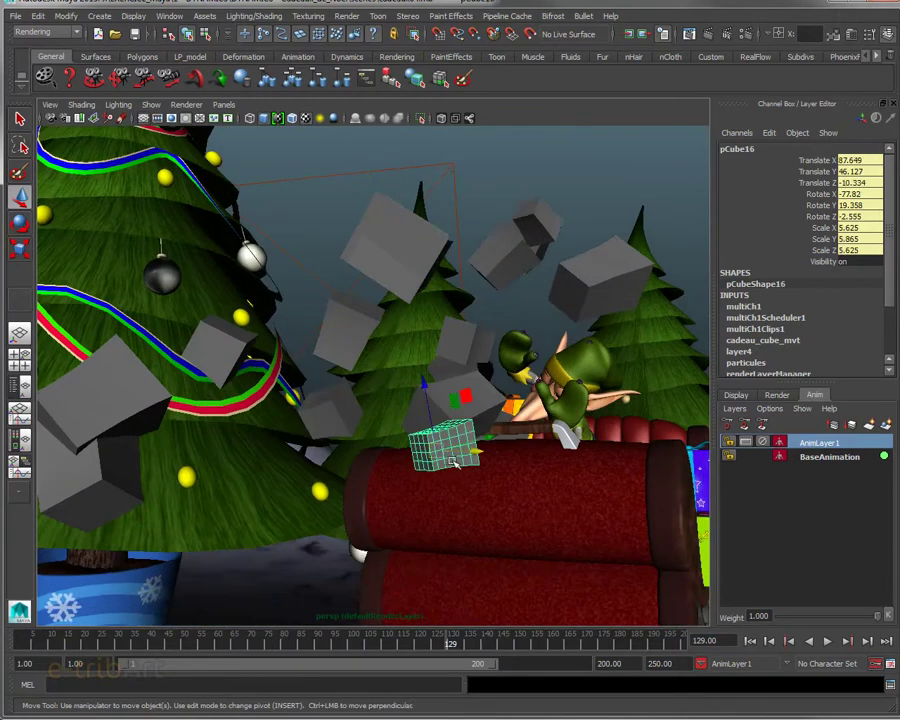
alt+drag(440, 462, 458, 428)
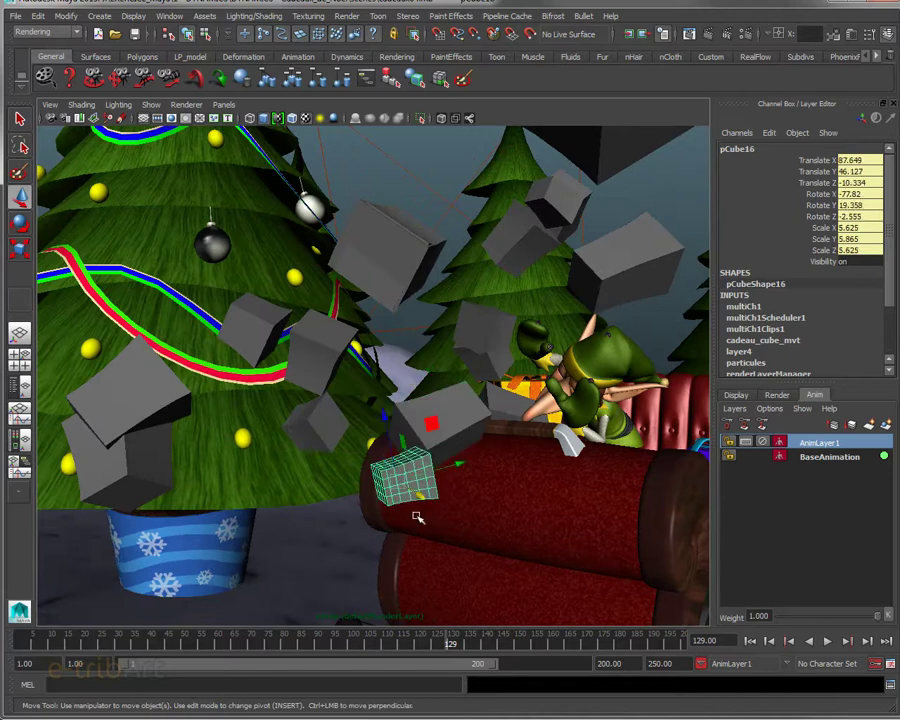
key([)
alt+drag(418, 506, 460, 498)
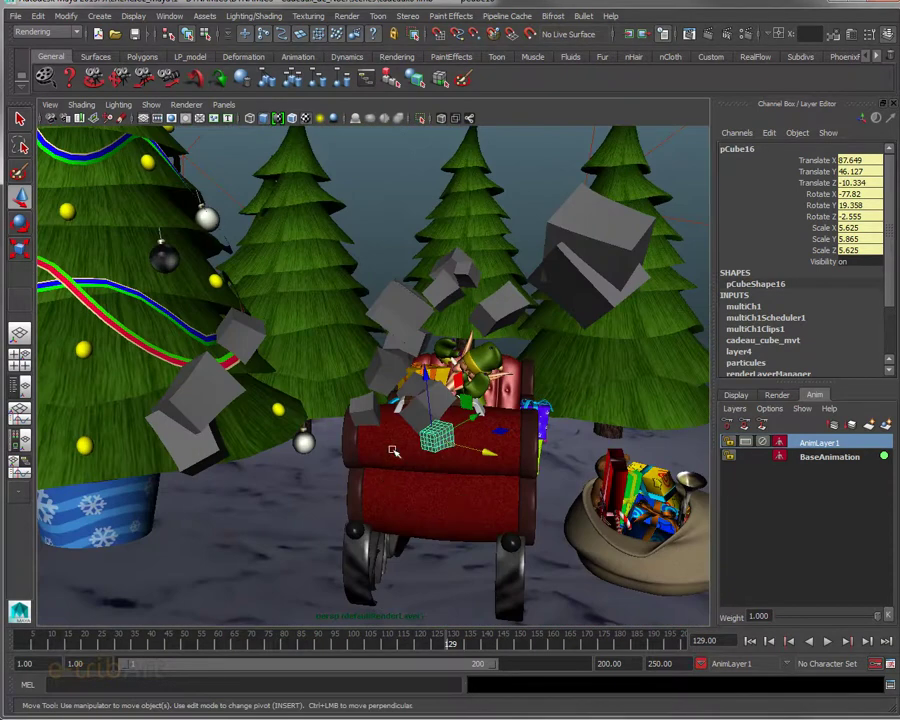
- Move gift cube pCube7 at frame 129 away from the cube it overlaps, to about X 72, Y 79, Z 0.9
alt+drag(392, 400, 402, 352)
click(400, 345)
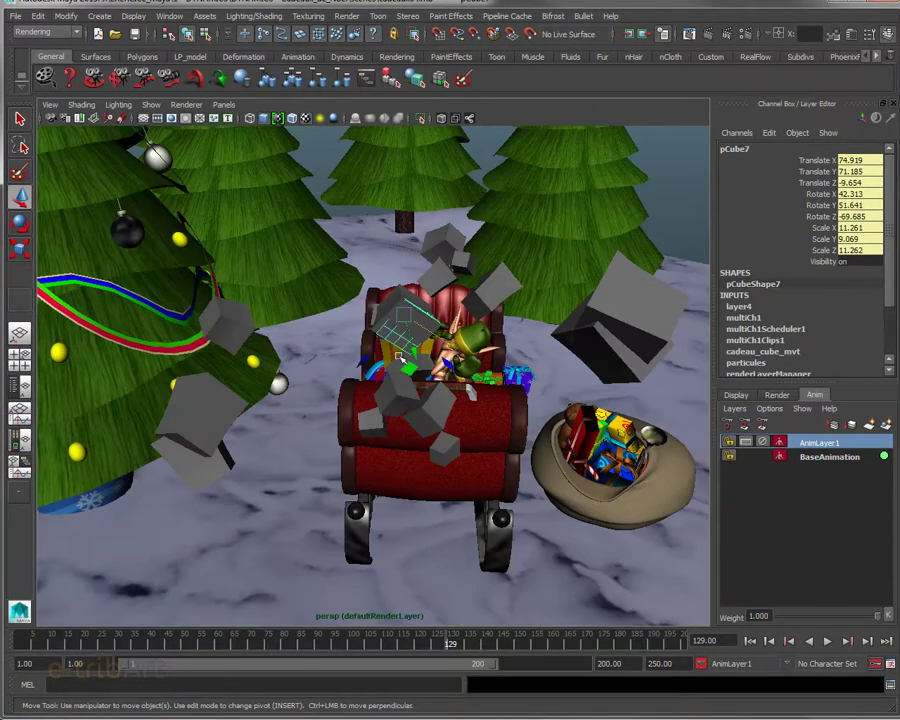
middle_drag(460, 336, 354, 364)
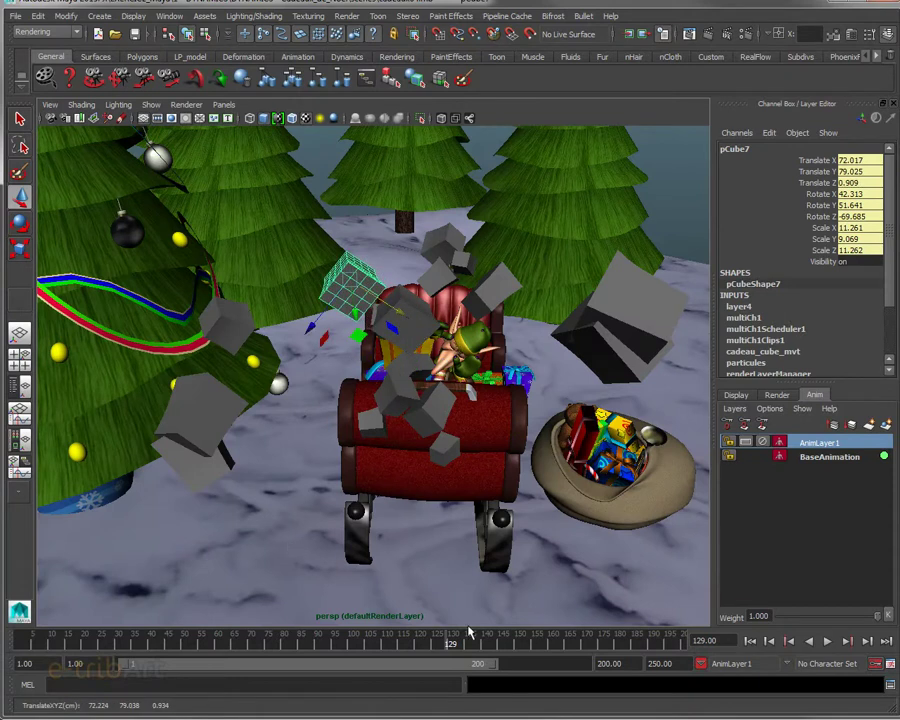
- Go back to frame 122 and examine the cluster of cubes around pCube7 from several angles
drag(450, 648, 426, 641)
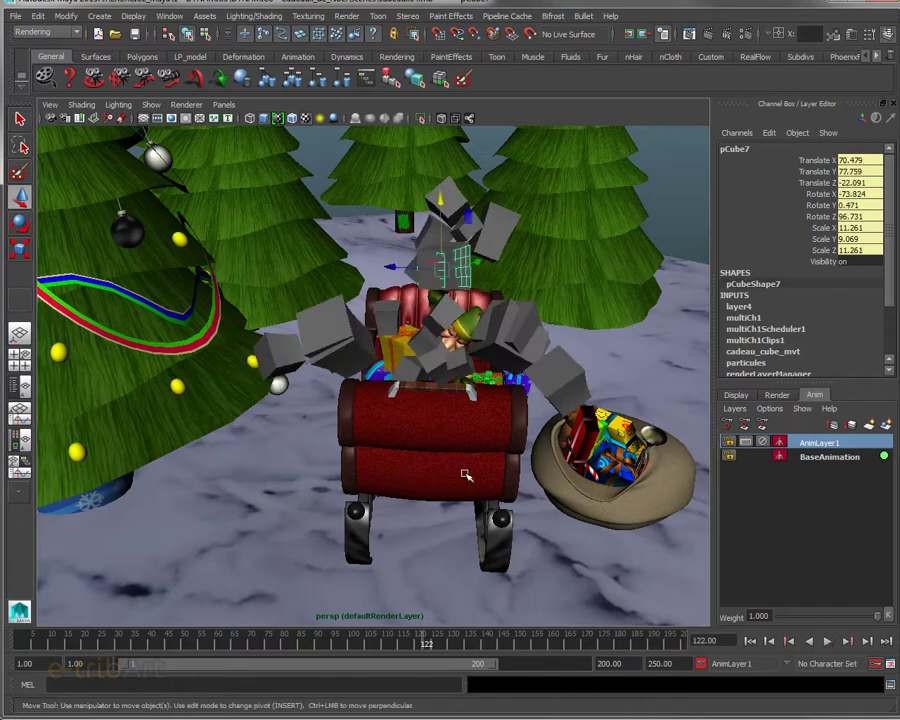
alt+drag(465, 475, 200, 510)
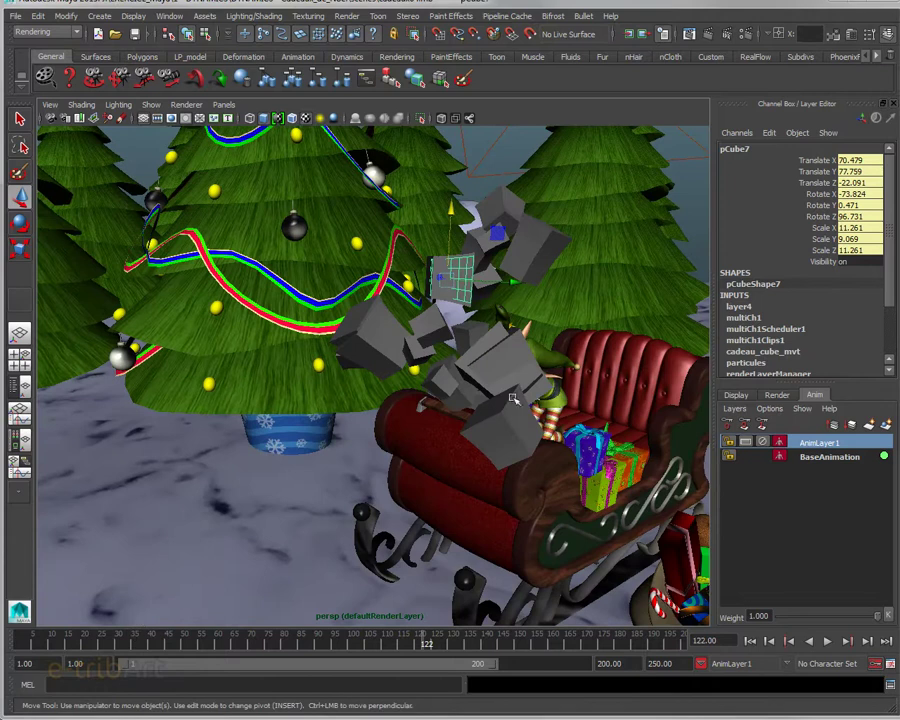
alt+drag(346, 295, 511, 323)
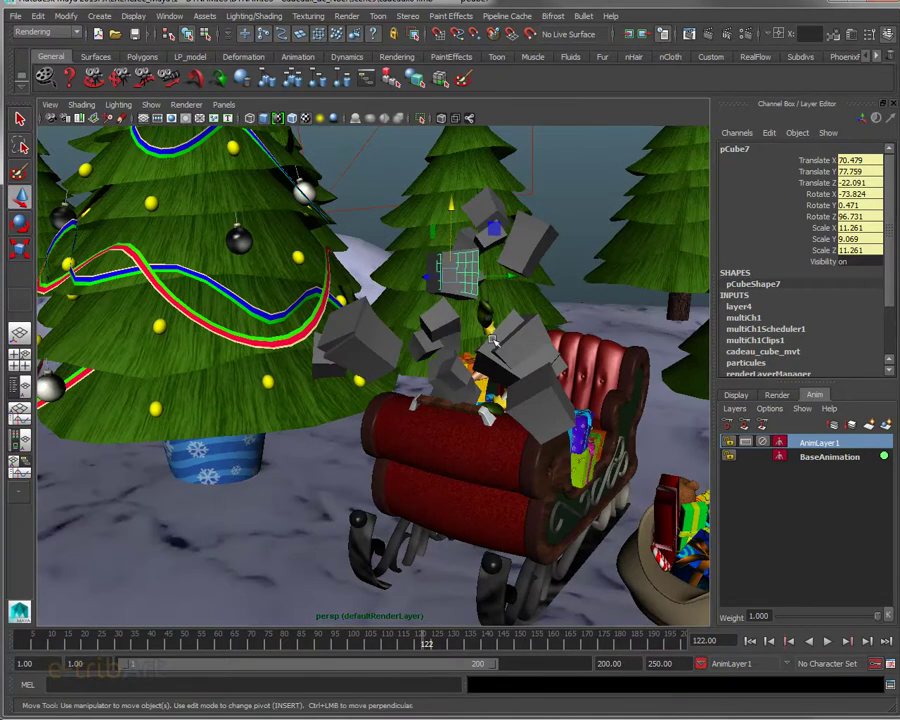
alt+drag(336, 211, 473, 305)
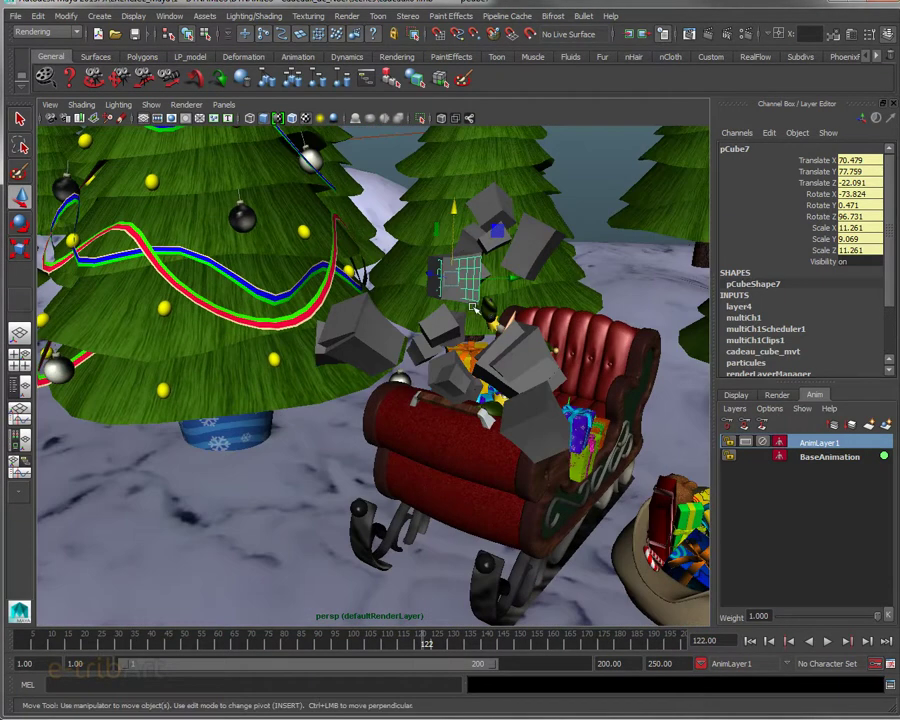
- Go to frame 136 and move the large gift cube pCube1 to about X 143.9, Y 74.3, Z -5.7
click(546, 246)
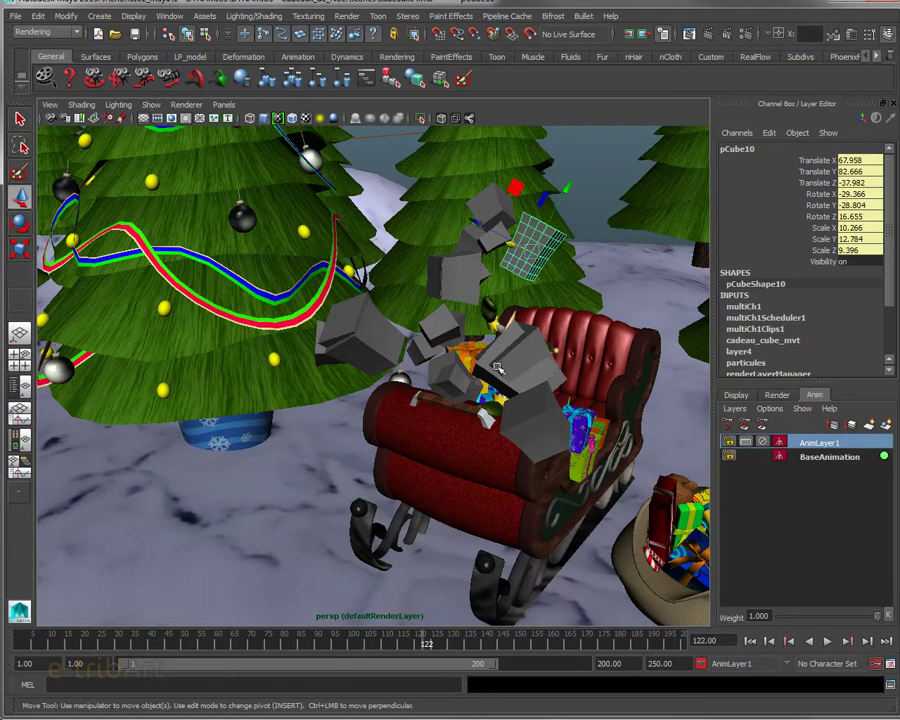
drag(420, 652, 474, 643)
alt+drag(427, 522, 330, 330)
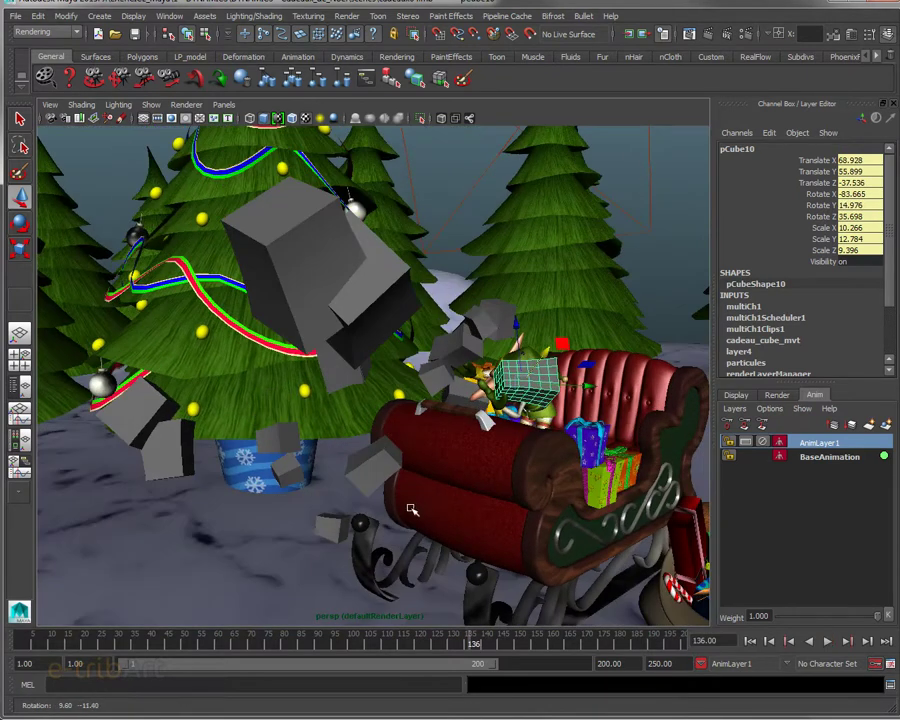
click(308, 336)
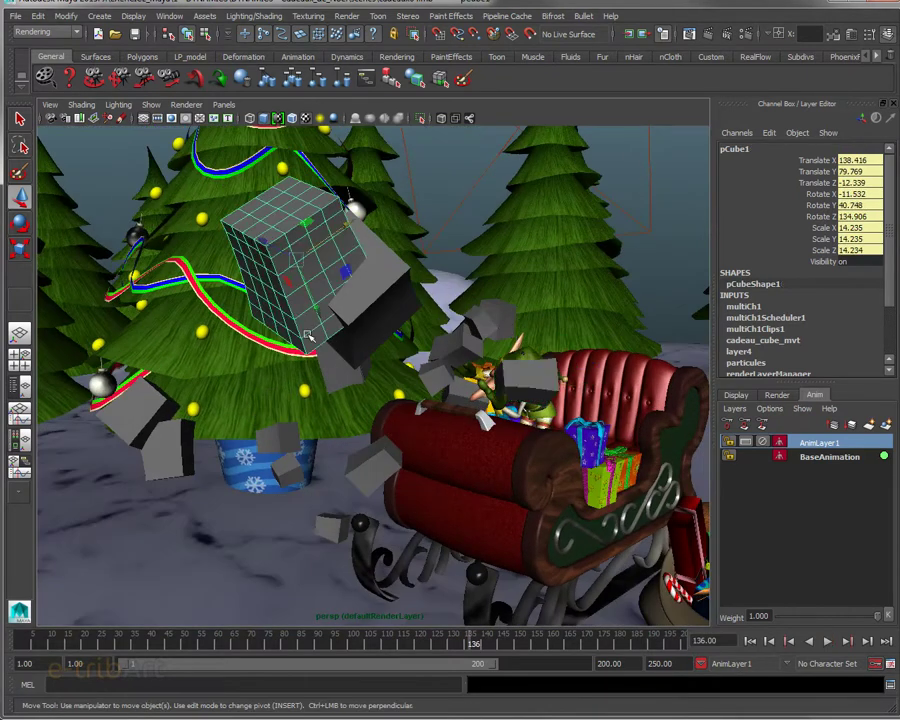
drag(343, 232, 270, 287)
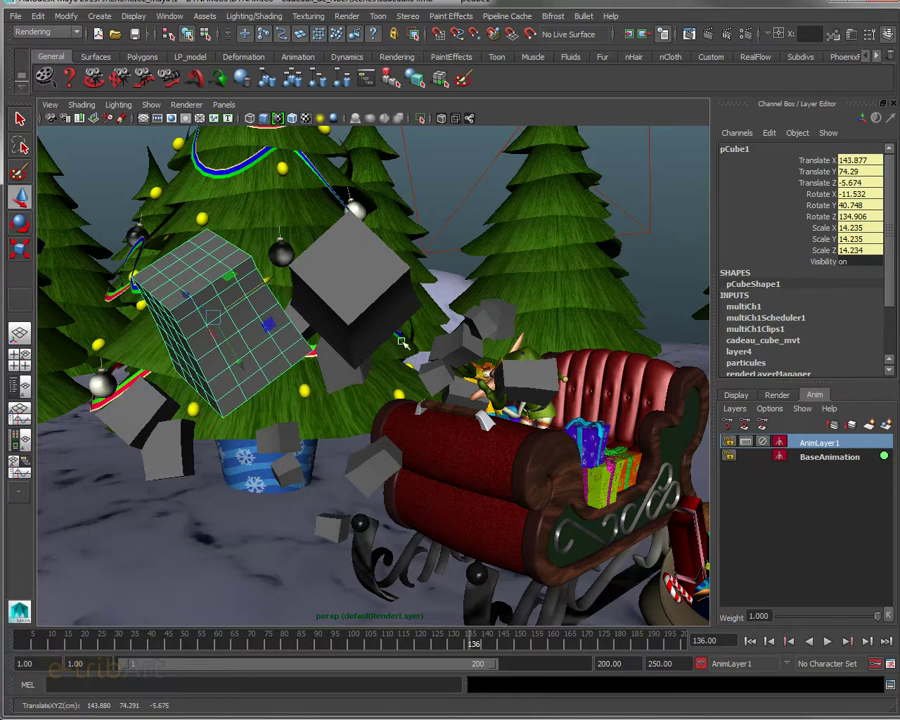
- Show the textured gifts on display layer2 and hide the grey cubes on layer4
click(736, 395)
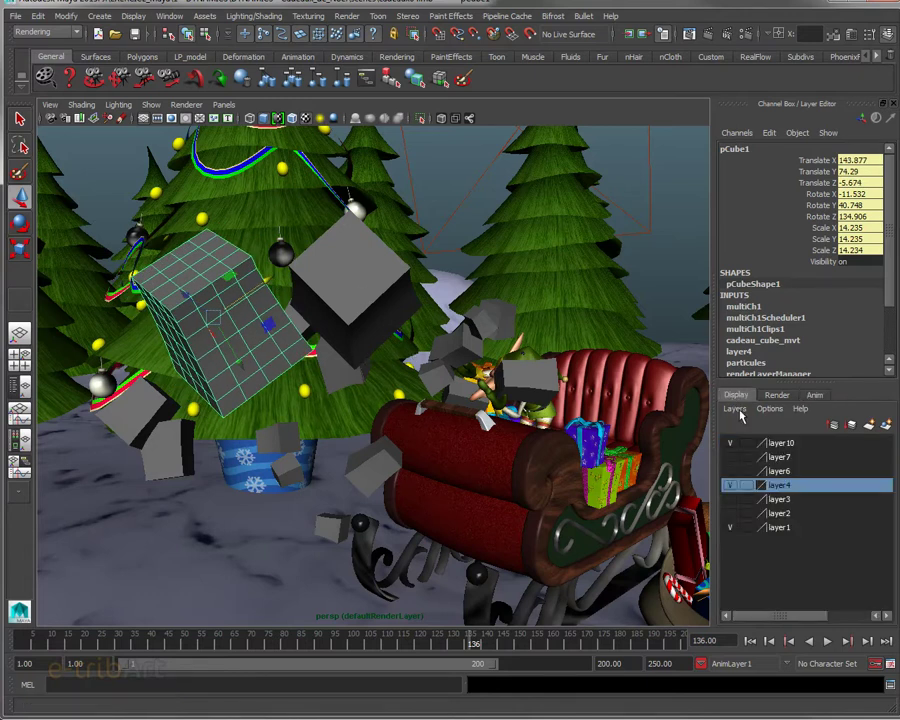
click(730, 512)
click(730, 526)
click(730, 485)
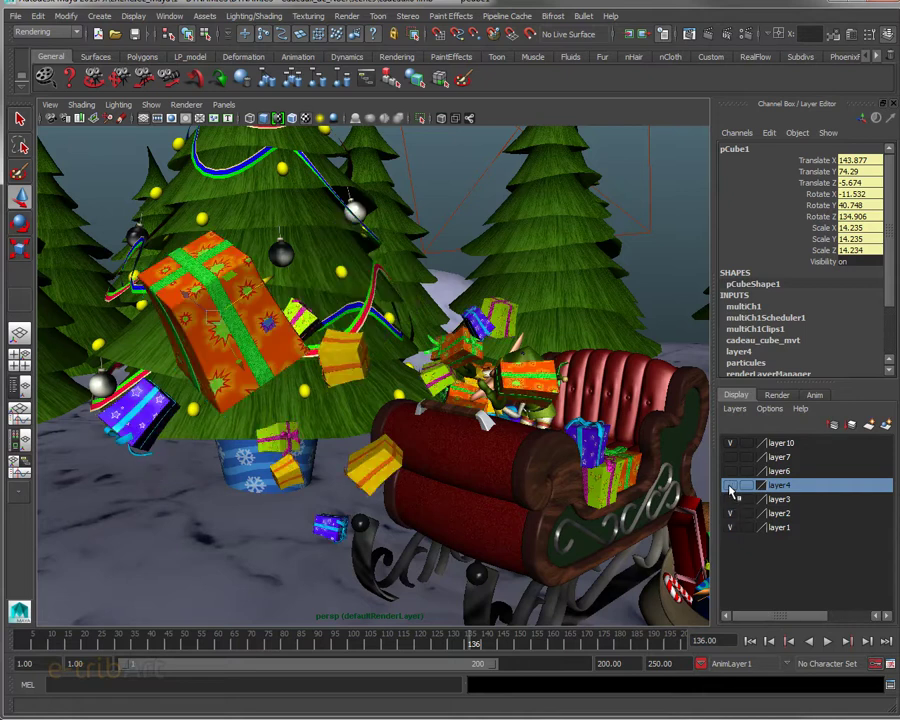
- Examine the textured gifts flying around the sleigh from several angles at frame 136
alt+drag(355, 416, 560, 300)
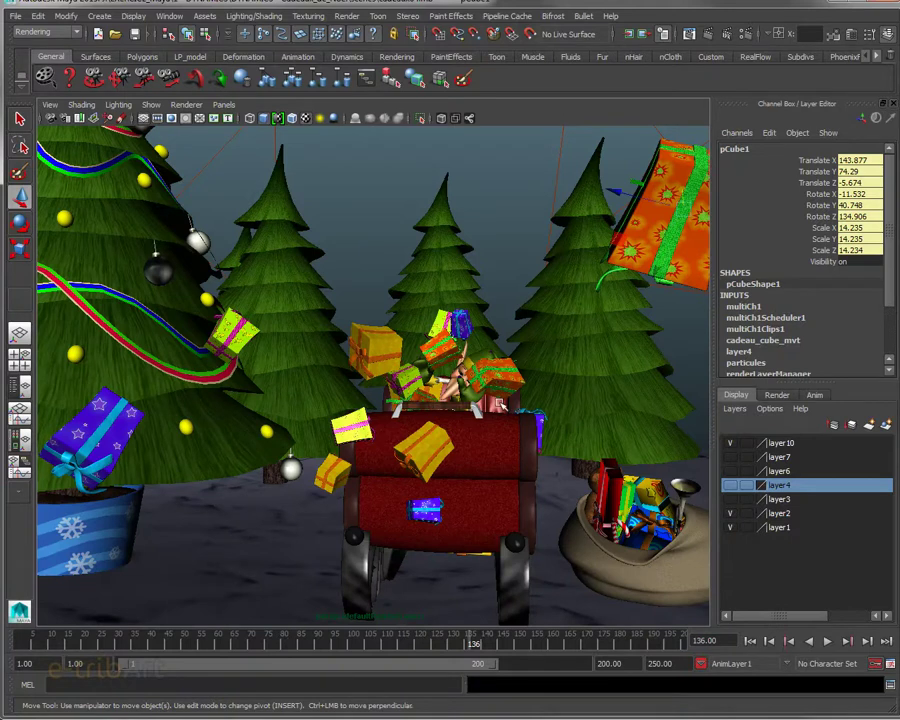
alt+drag(500, 383, 480, 432)
scroll(447, 413, down, 5)
scroll(452, 423, up, 2)
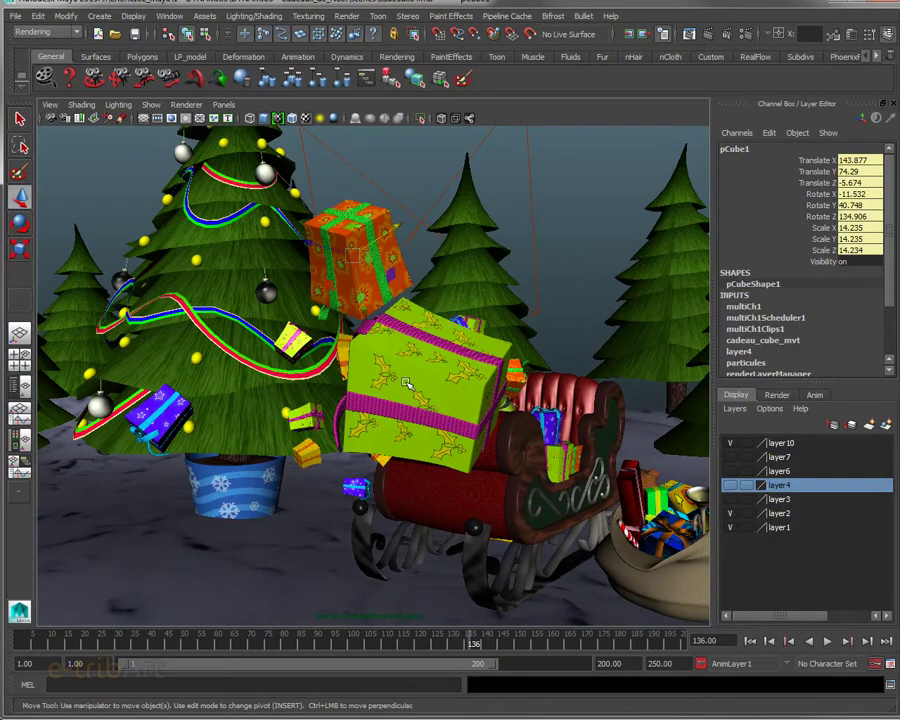
alt+drag(407, 383, 409, 343)
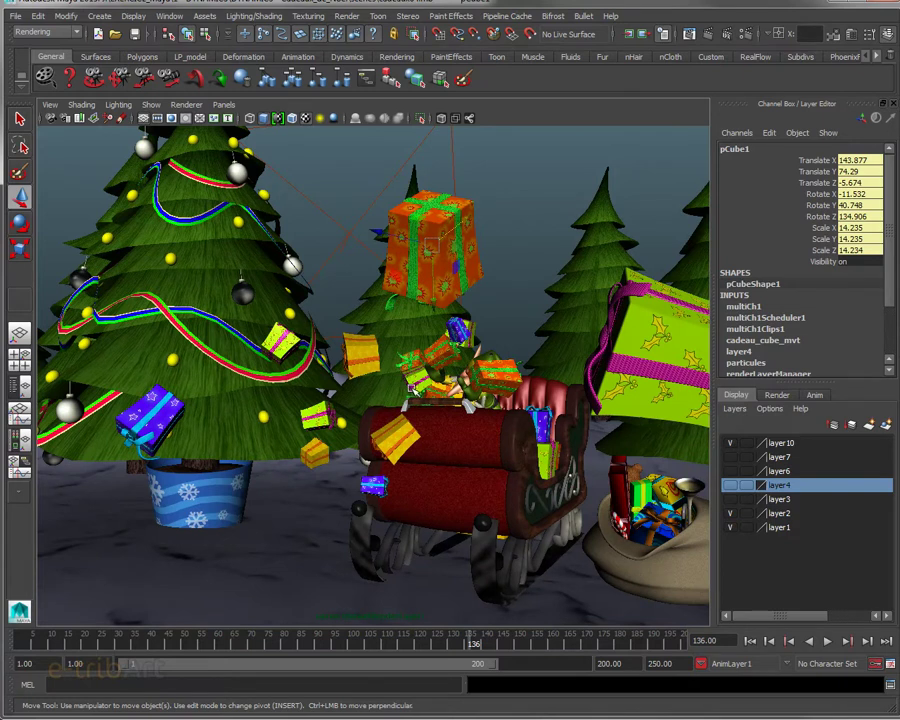
alt+drag(410, 385, 464, 419)
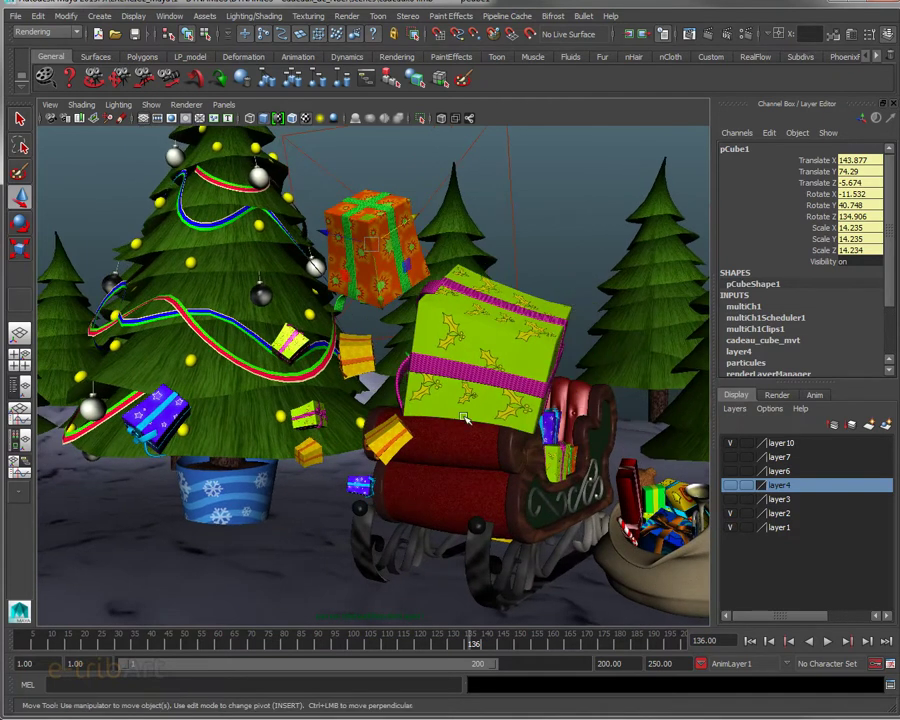
mouse_move(479, 387)
alt+mouse_down()
mouse_move(466, 368)
mouse_move(462, 384)
alt+mouse_up()
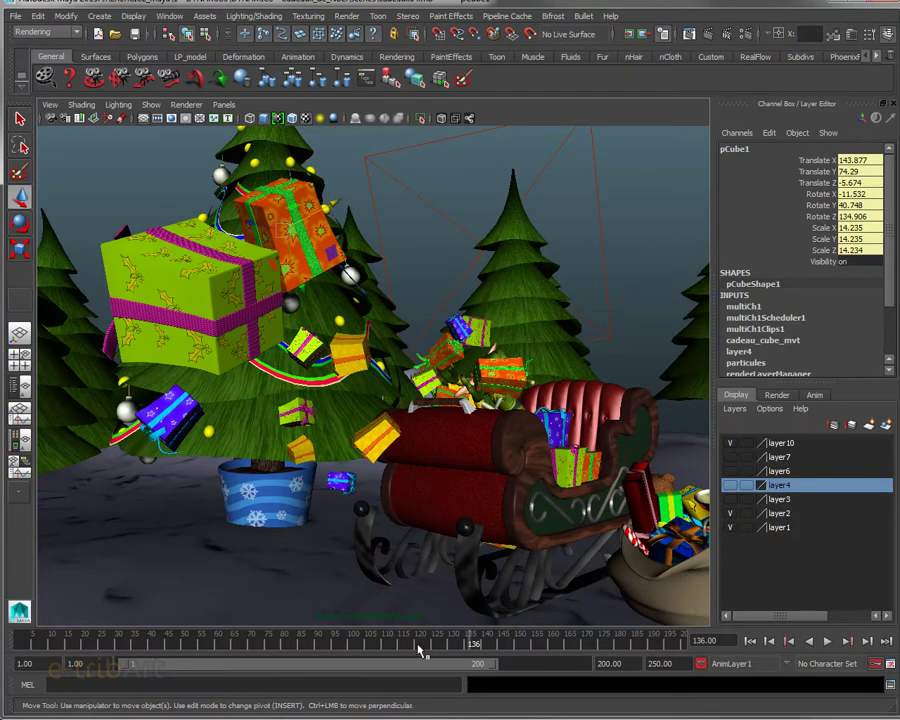
- Briefly display the starry sky on layer7, and show the particles on display layer6
click(777, 396)
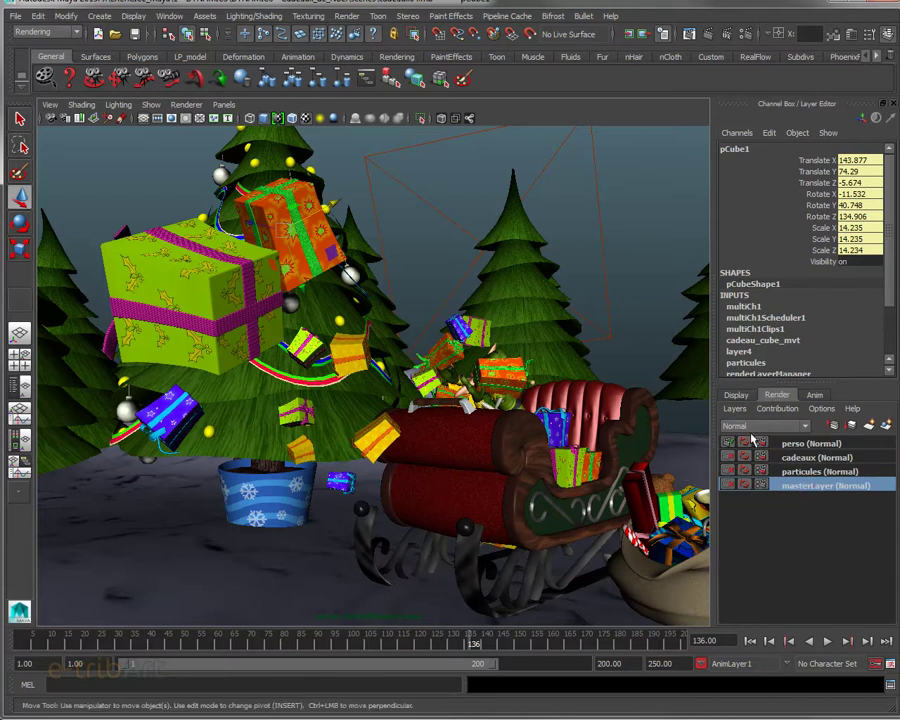
click(734, 395)
click(730, 514)
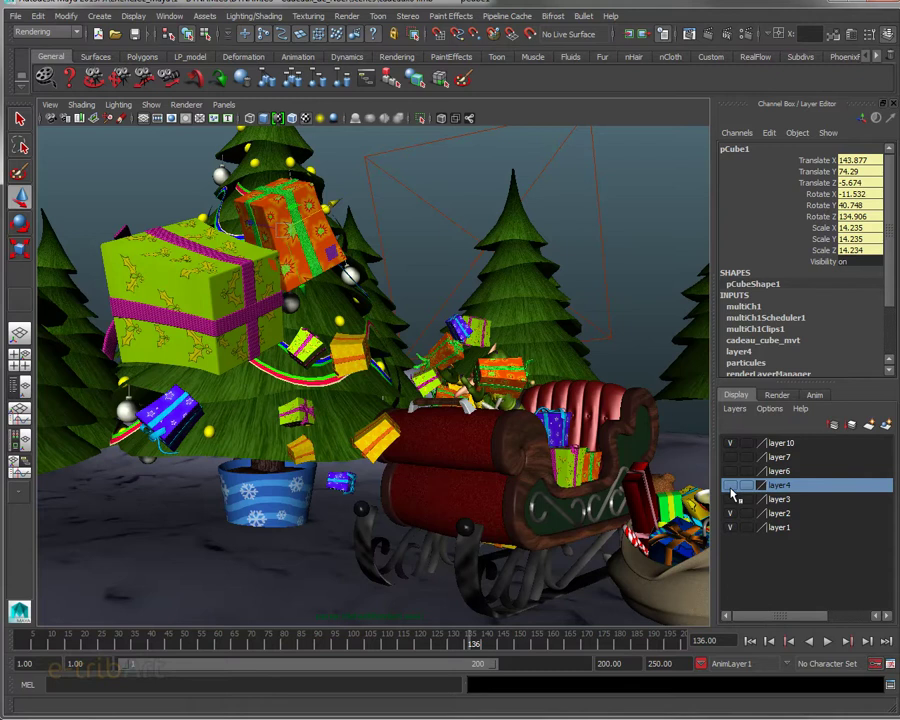
click(730, 457)
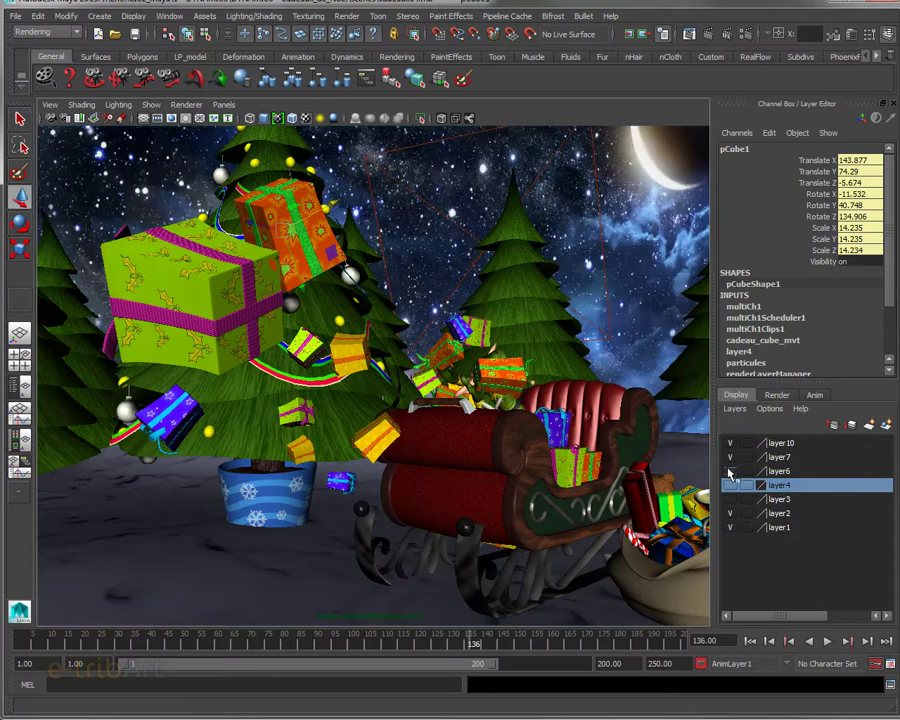
click(730, 458)
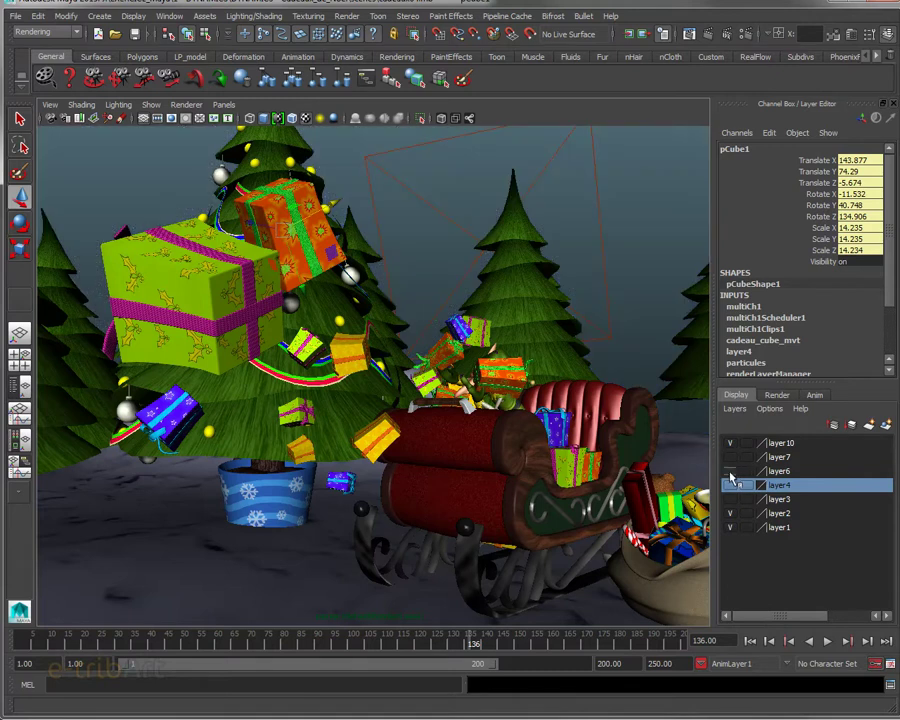
click(730, 471)
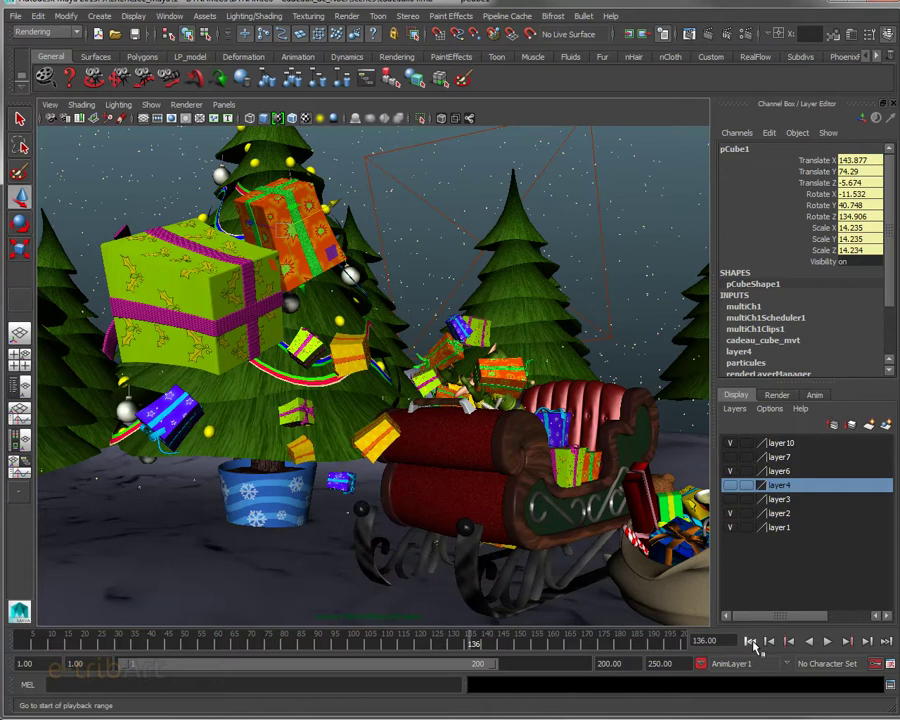
- Play the animation from frame 1 through the explosion and stop at frame 136 to review the gifts and particles
click(749, 641)
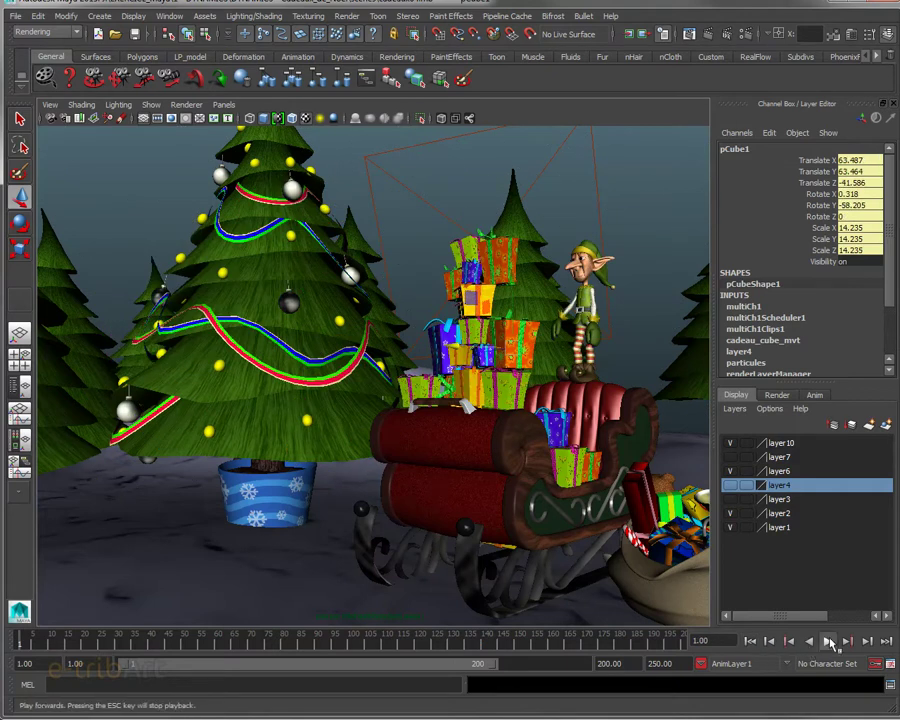
click(829, 642)
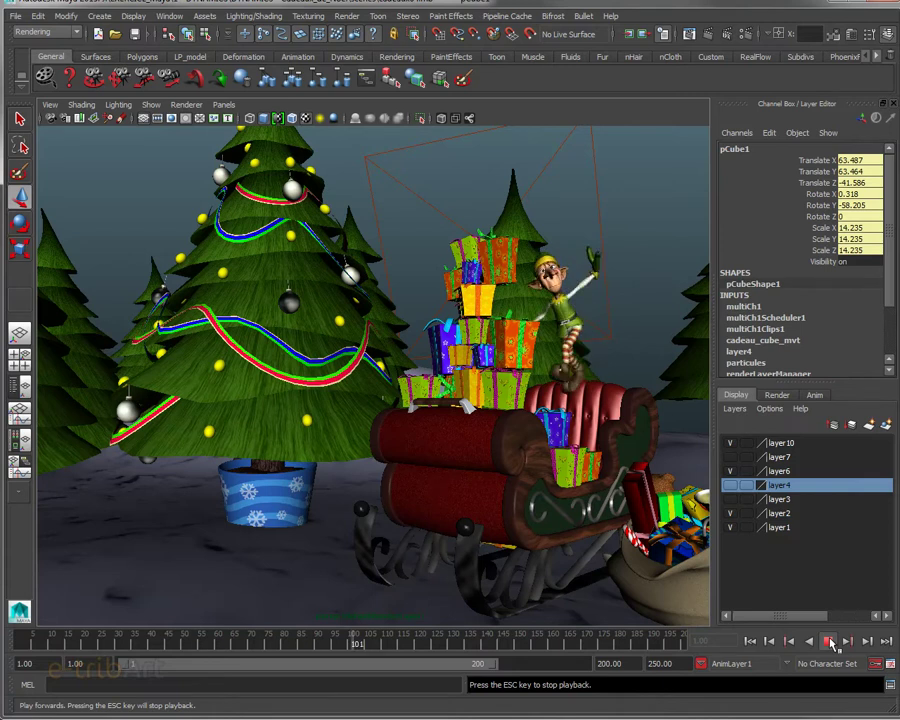
click(829, 641)
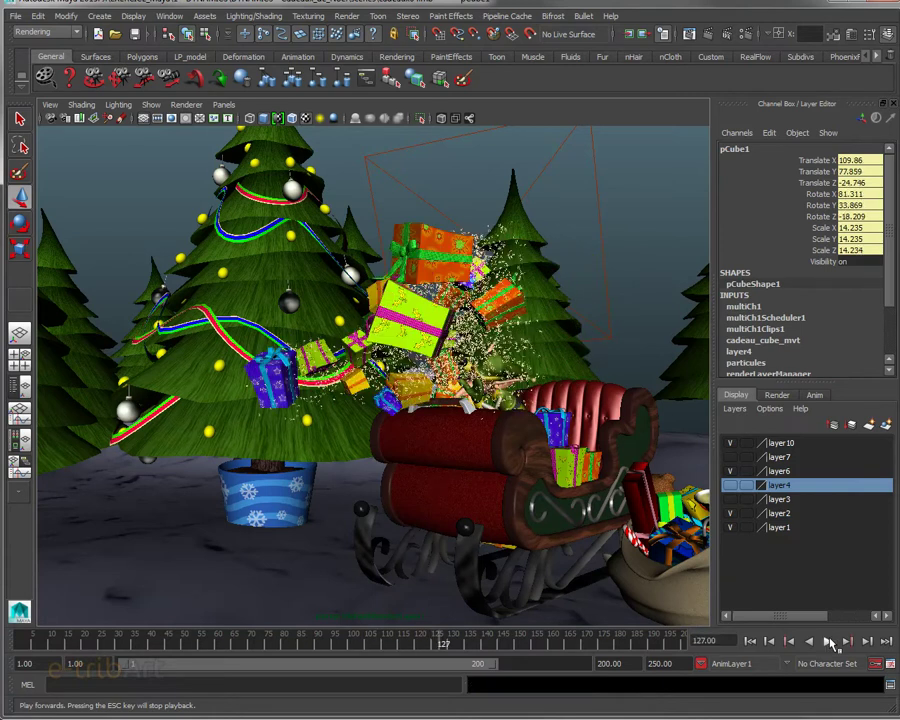
click(829, 641)
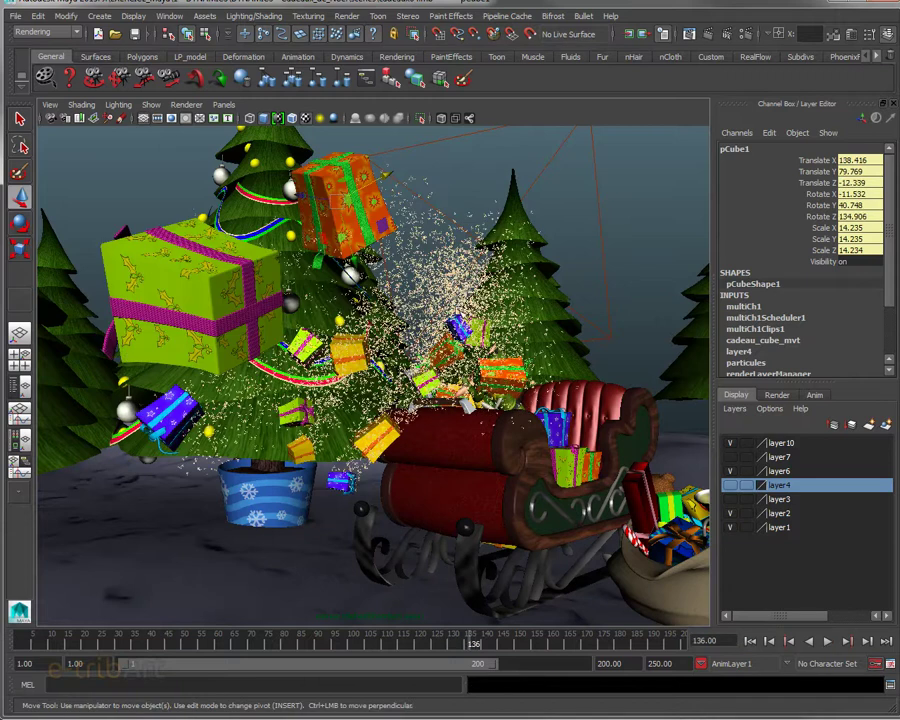
- View the particules, cadeaux and perso render layers one after another to check what each contains
click(779, 395)
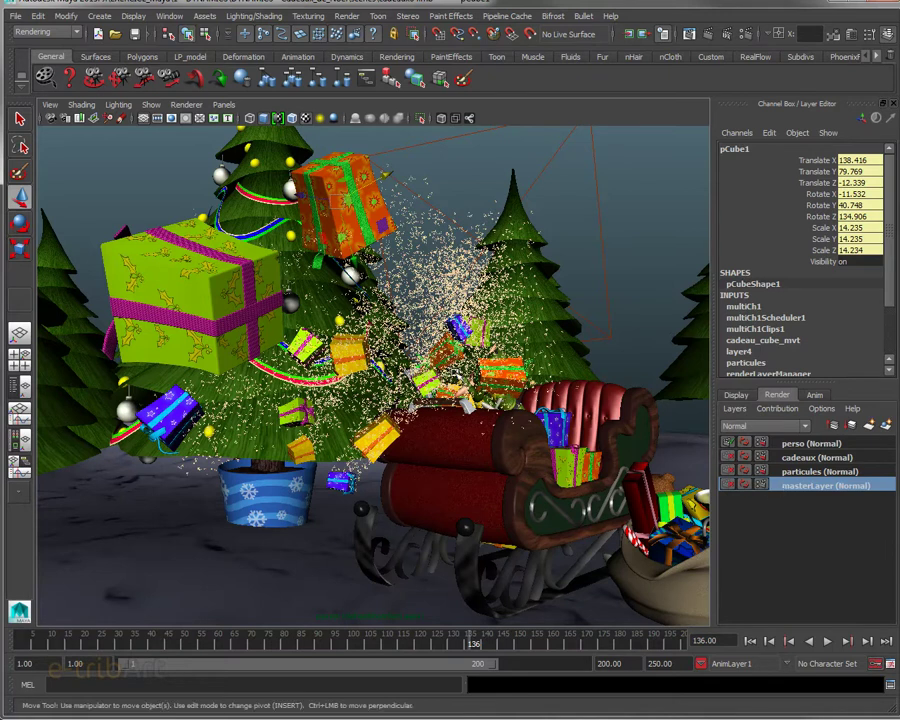
click(797, 471)
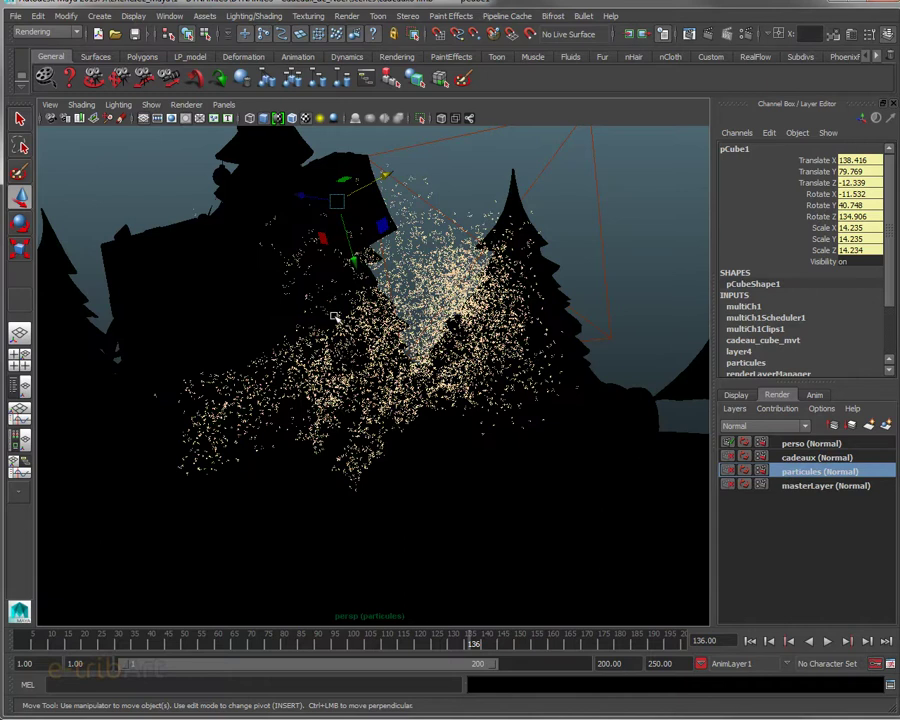
click(786, 459)
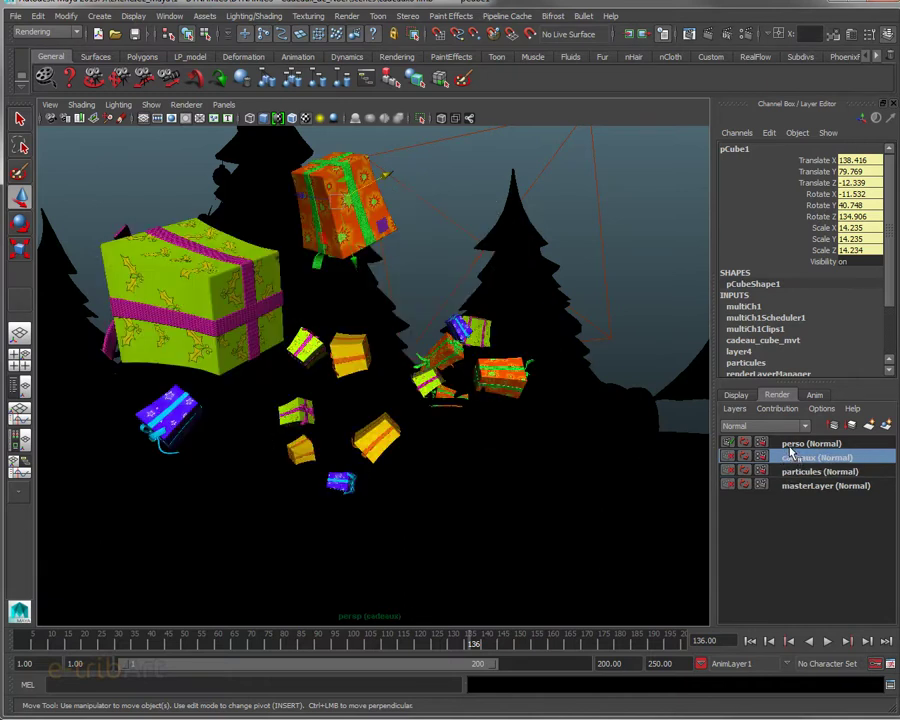
click(797, 443)
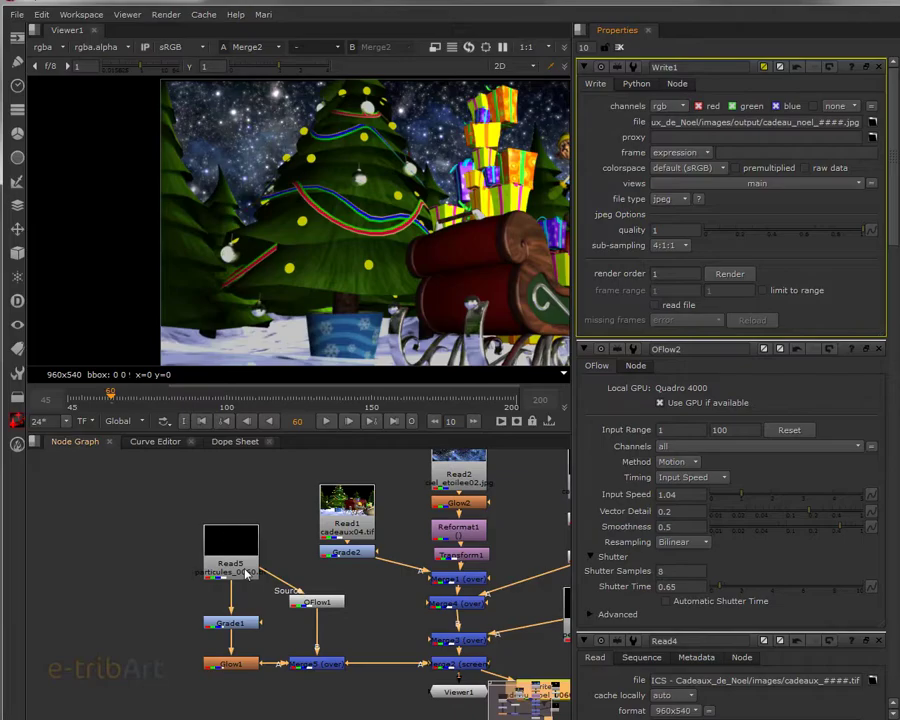
- Switch to the Nuke composite and examine how the rendered layers are combined in the node graph
middle_drag(260, 562, 186, 560)
scroll(186, 560, down, 2)
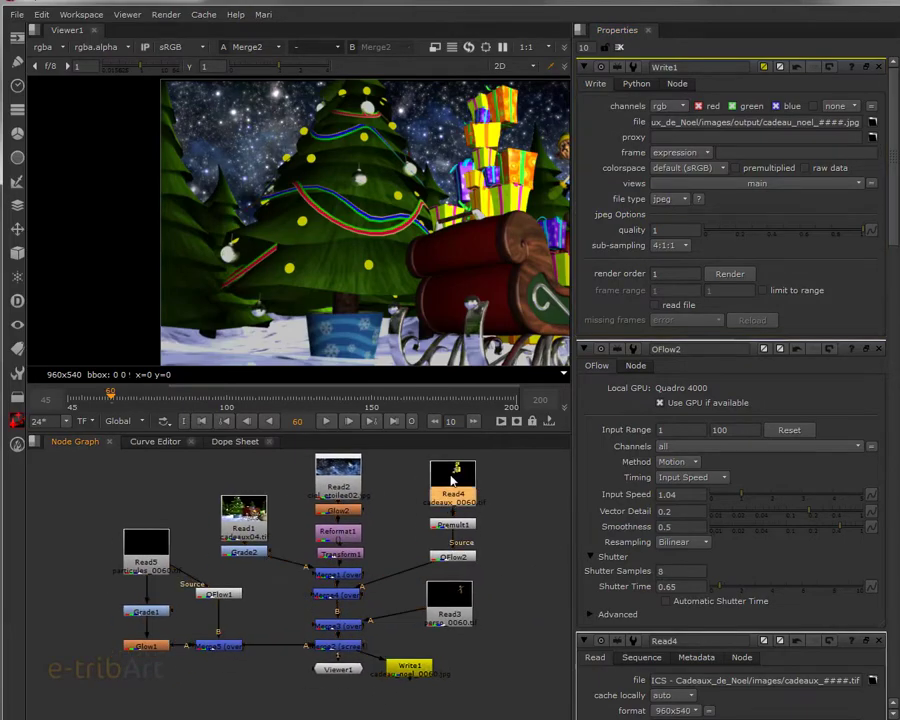
scroll(368, 588, up, 2)
scroll(368, 584, up, 2)
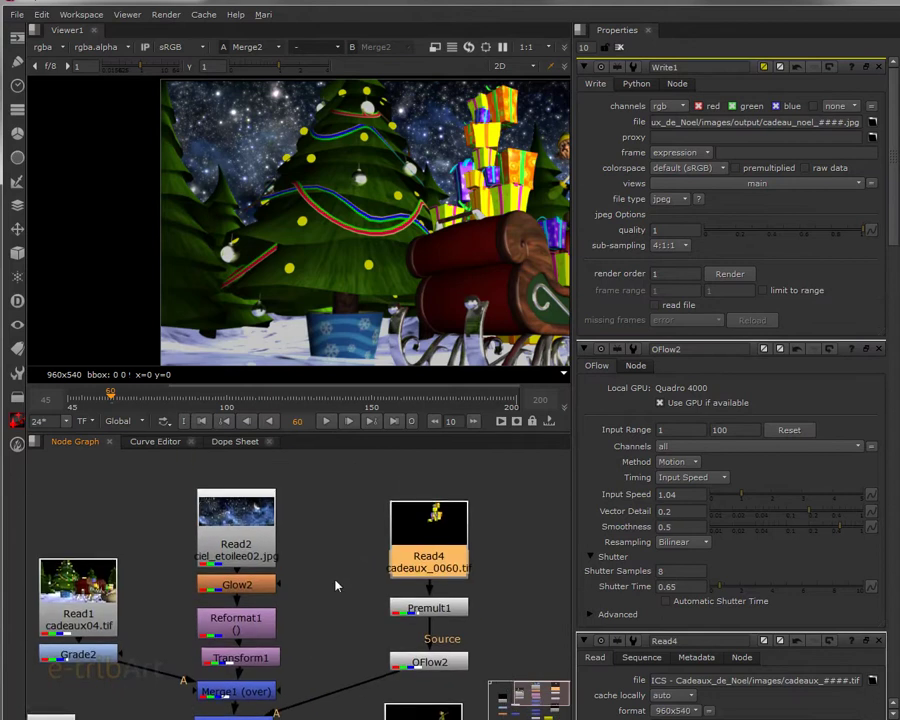
middle_drag(291, 600, 293, 574)
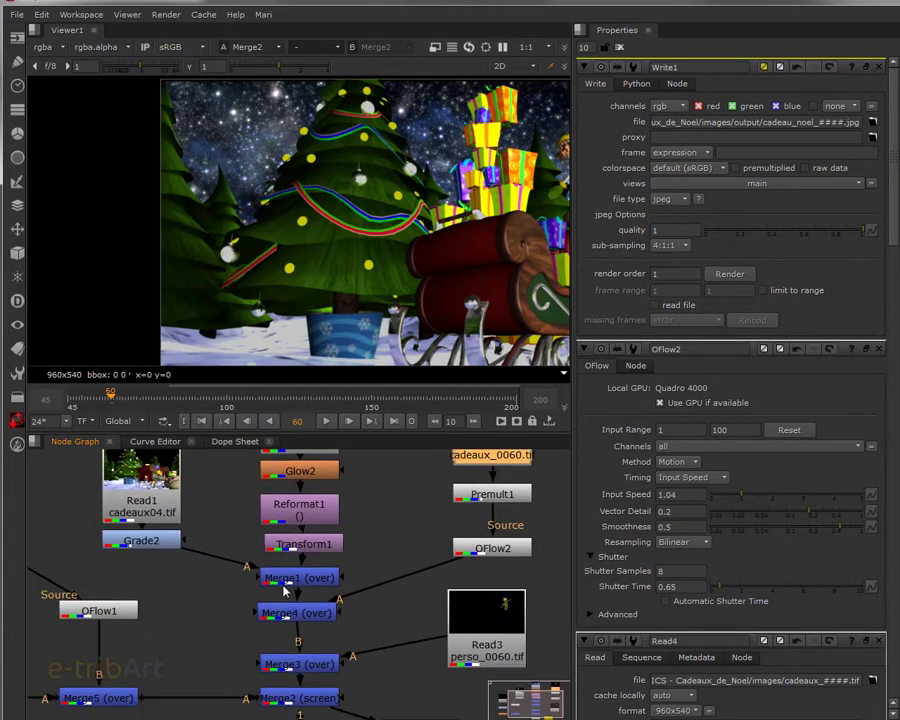
scroll(342, 596, down, 2)
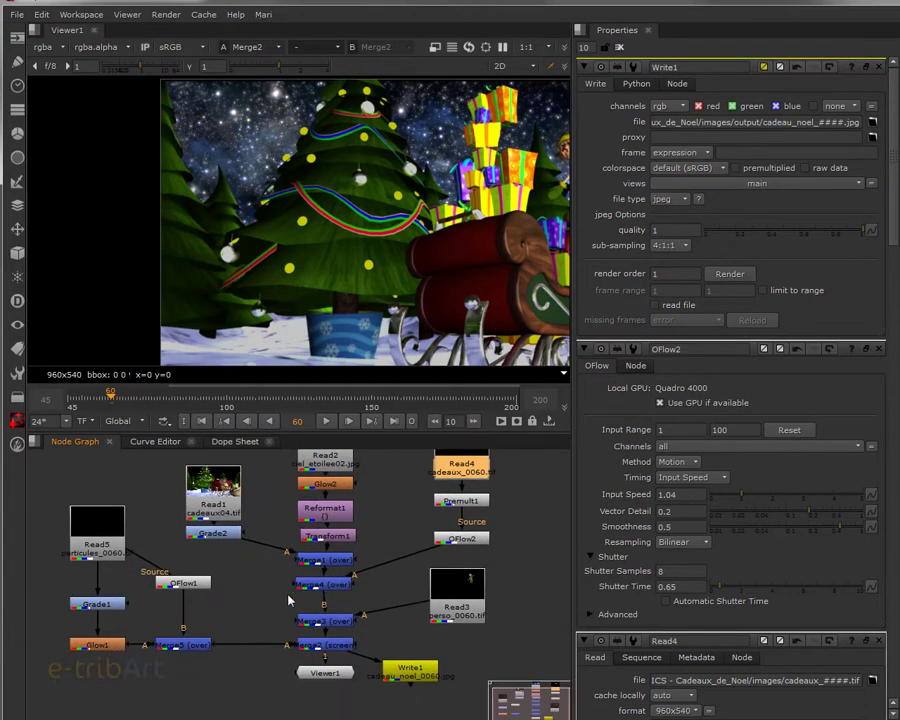
- Select the Merge2 node, frame the composited image in the viewer and play the sequence forward from frame 60
click(332, 650)
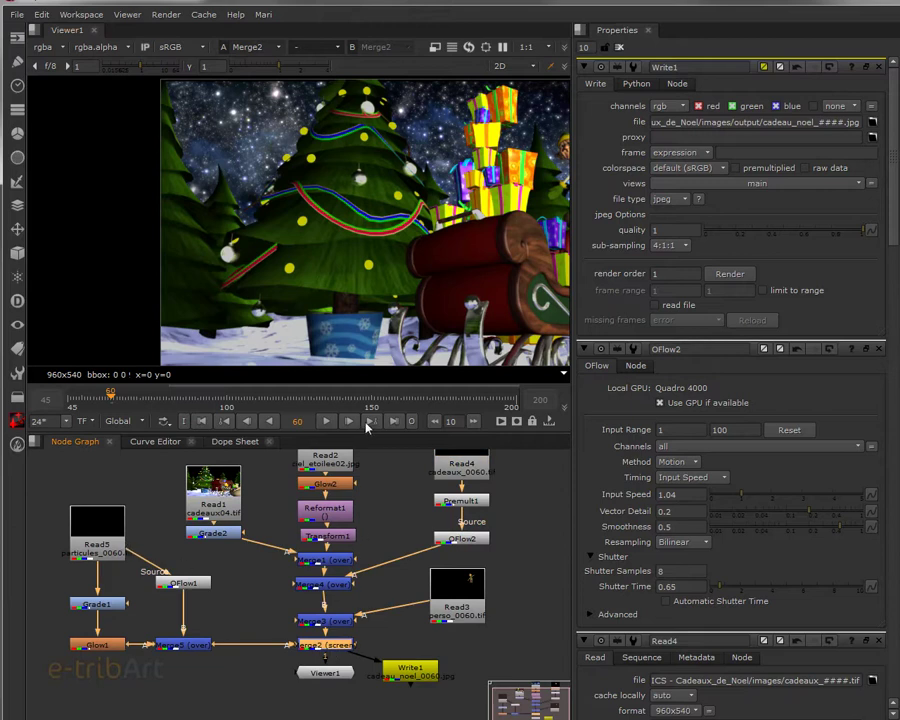
scroll(390, 282, down, 3)
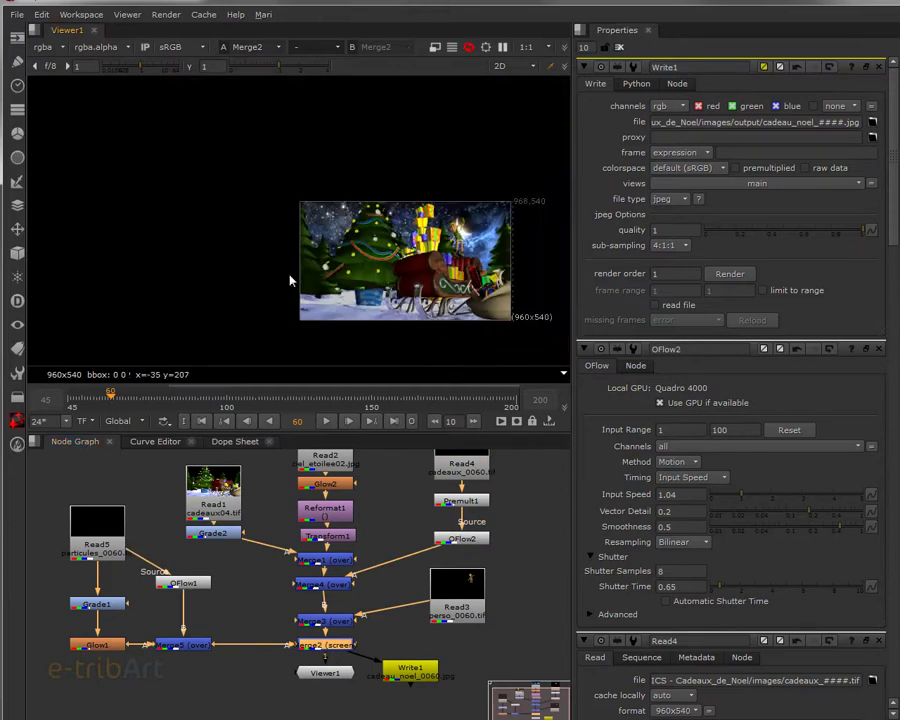
scroll(303, 277, up, 4)
scroll(300, 250, up, 2)
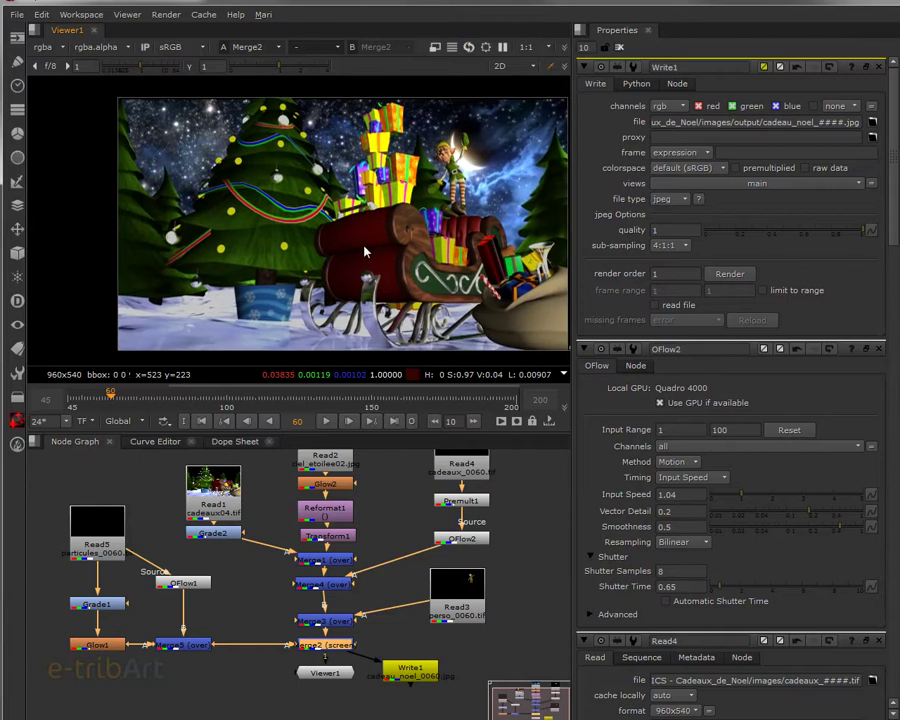
click(326, 421)
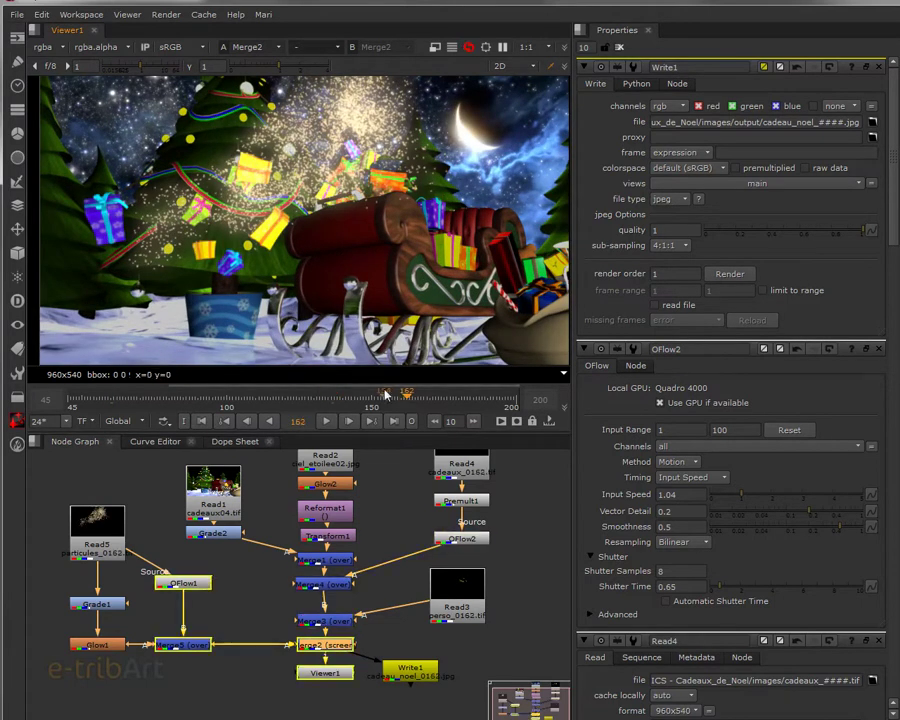
- Inspect the perso, ciel_etoilee02.jpg and cadeaux04.tif source nodes in the graph by selecting Read3, Read2 and Read1
mouse_move(394, 544)
middle_down()
mouse_move(394, 571)
mouse_move(396, 545)
middle_up()
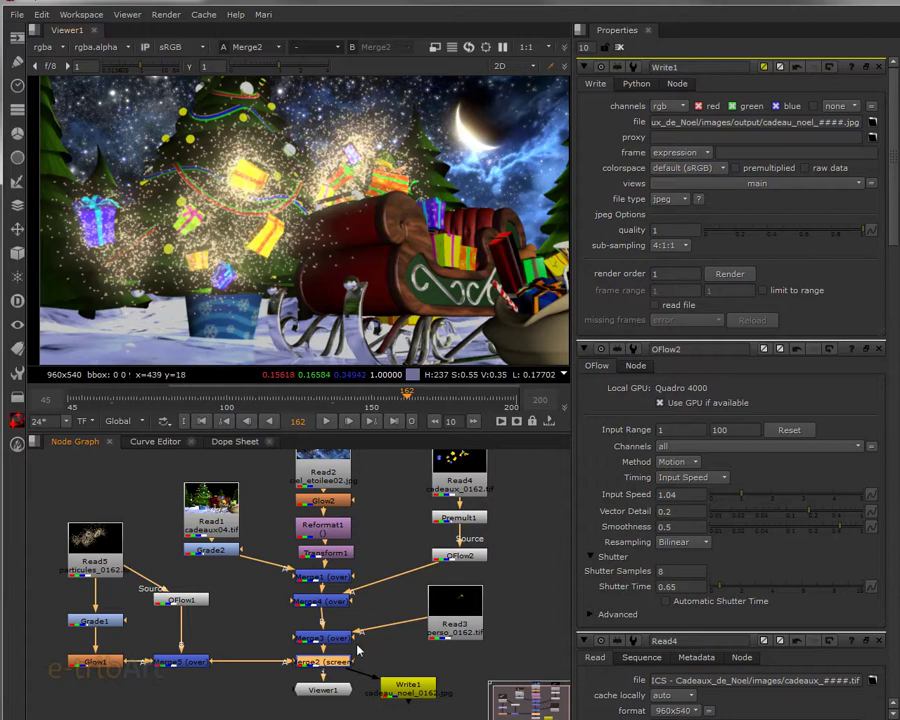
drag(463, 610, 468, 604)
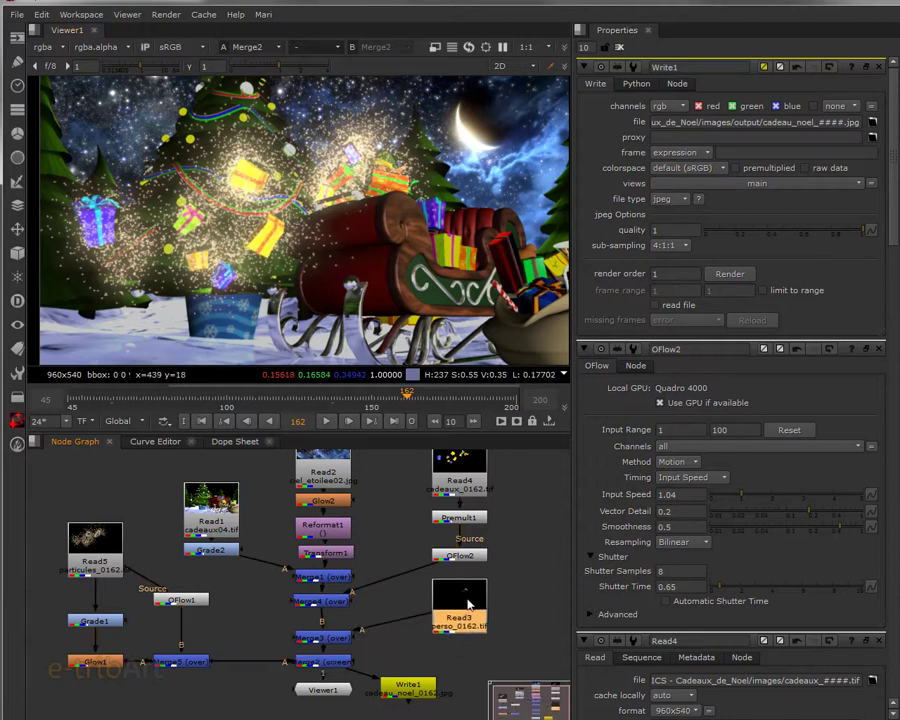
middle_drag(250, 512, 248, 548)
click(322, 484)
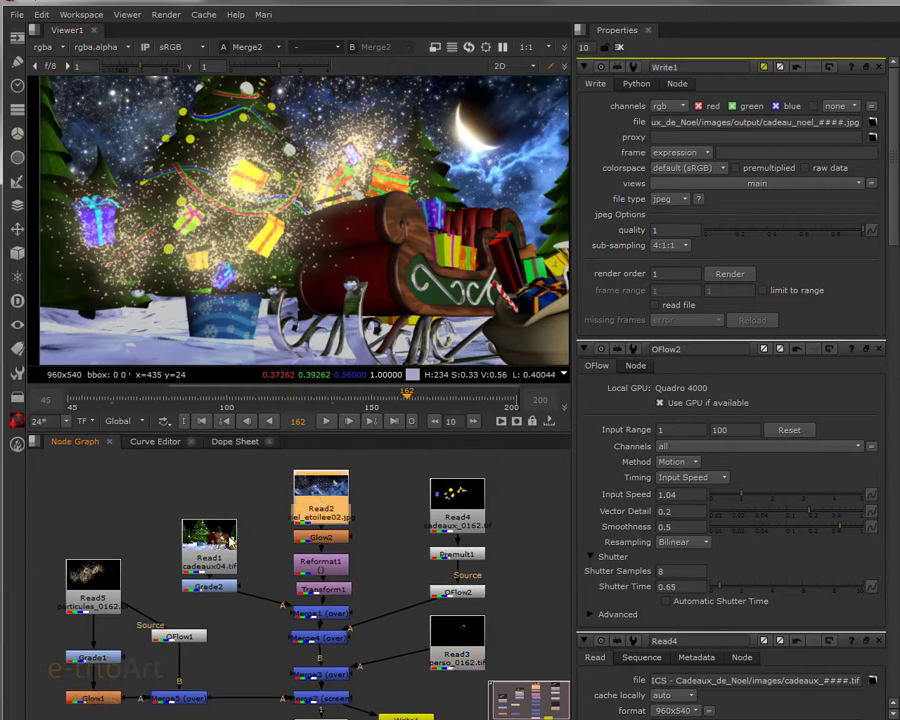
click(218, 527)
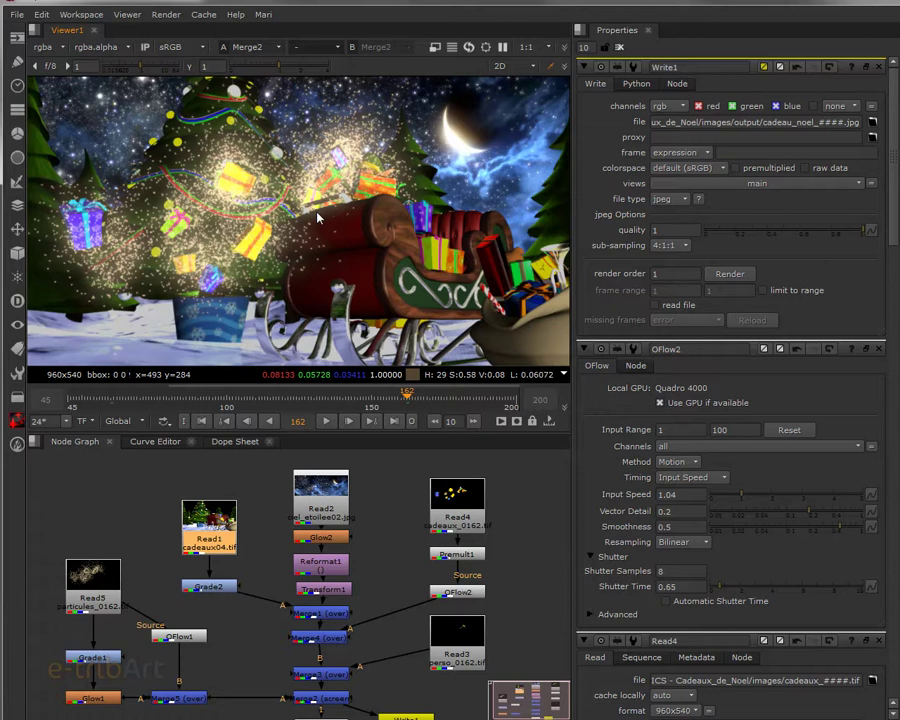
- Scrub the composite through frames 183, 171, 146 and 138 to review the flying gifts and glowing particles
drag(407, 397, 467, 400)
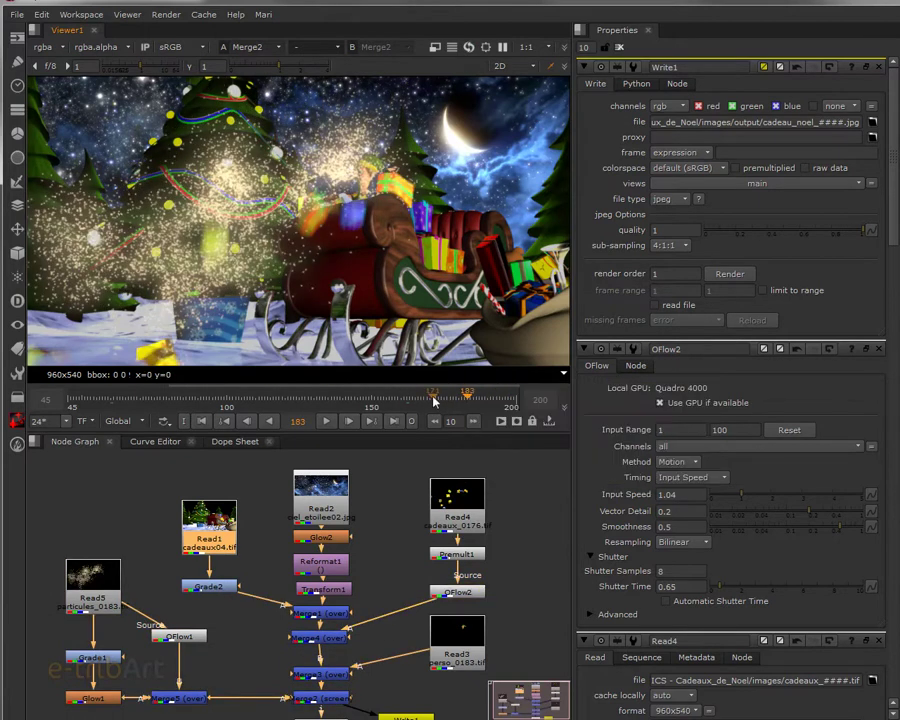
click(432, 398)
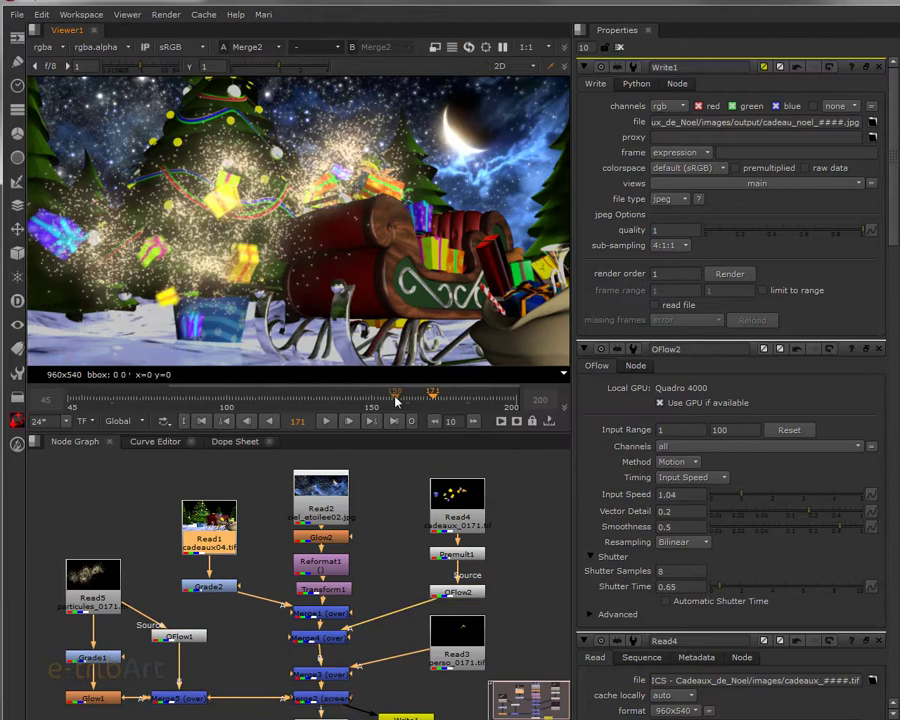
click(362, 400)
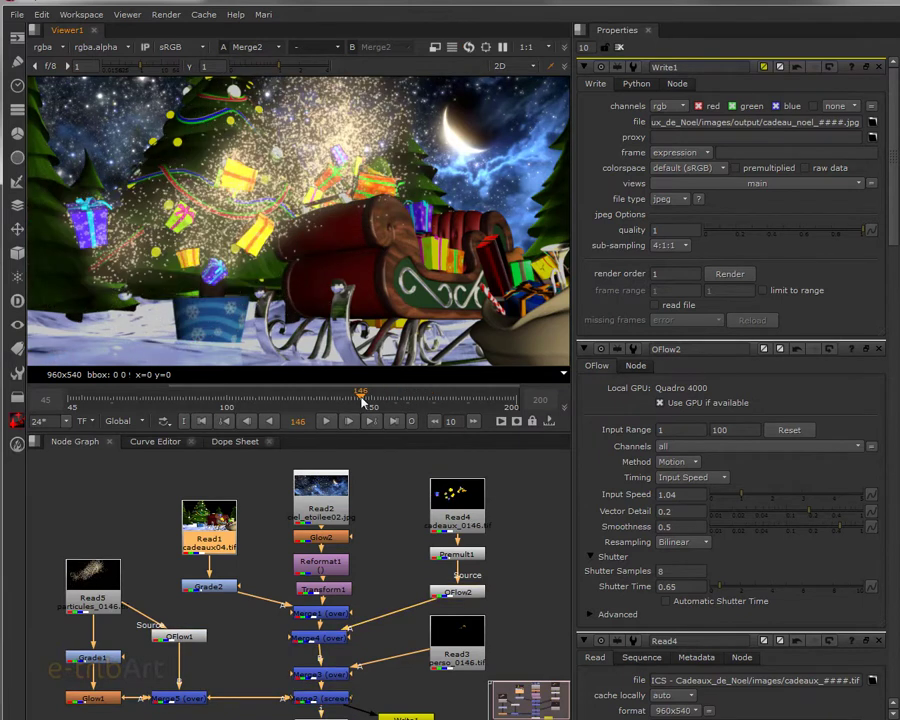
click(339, 397)
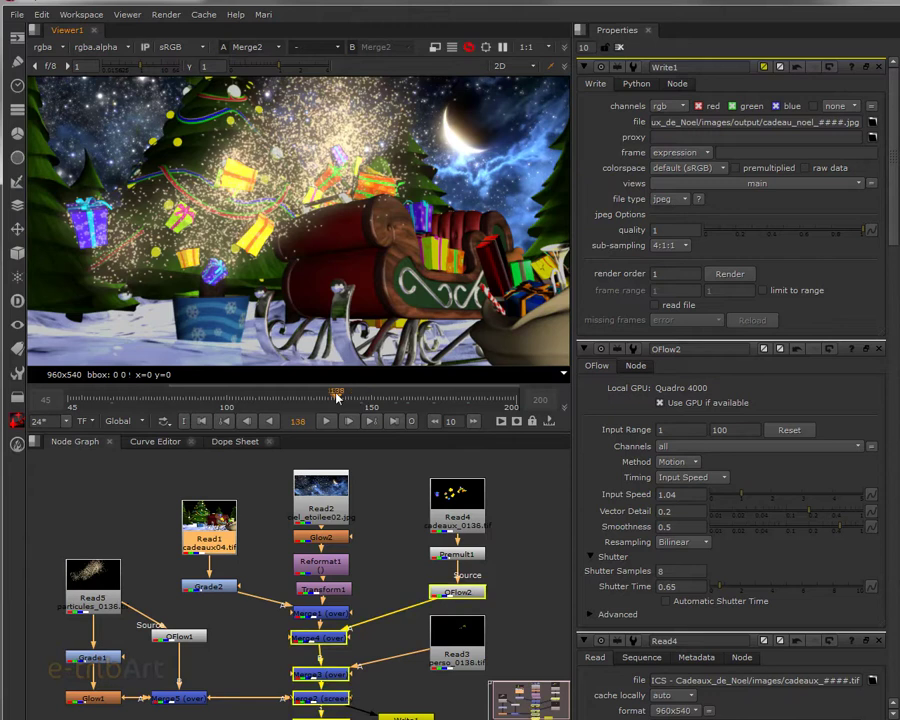